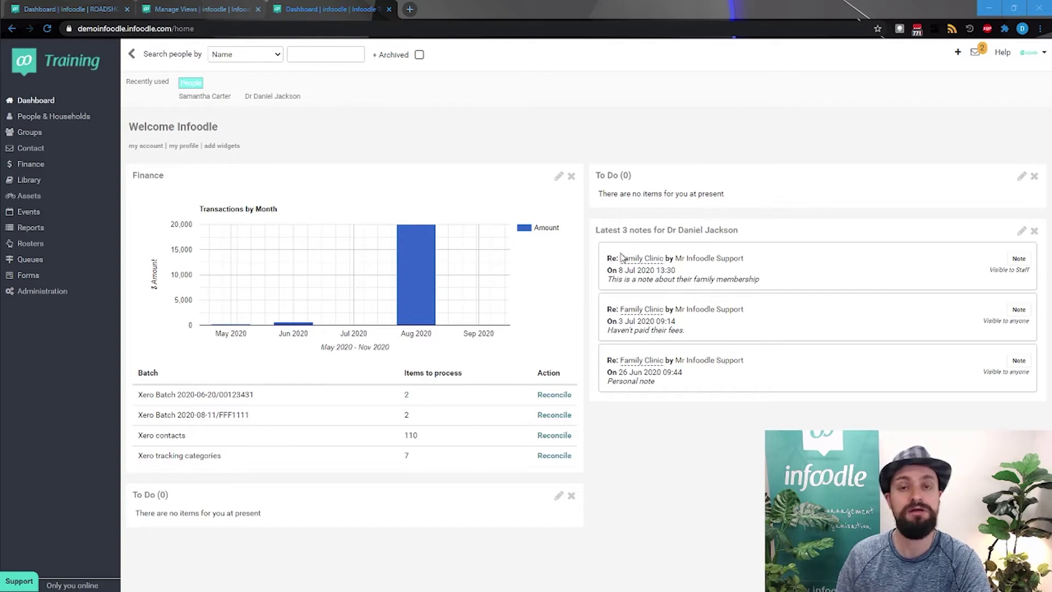
Step: Remove the Finance widget from the dashboard and add the same widget back
drag(658, 176, 756, 192)
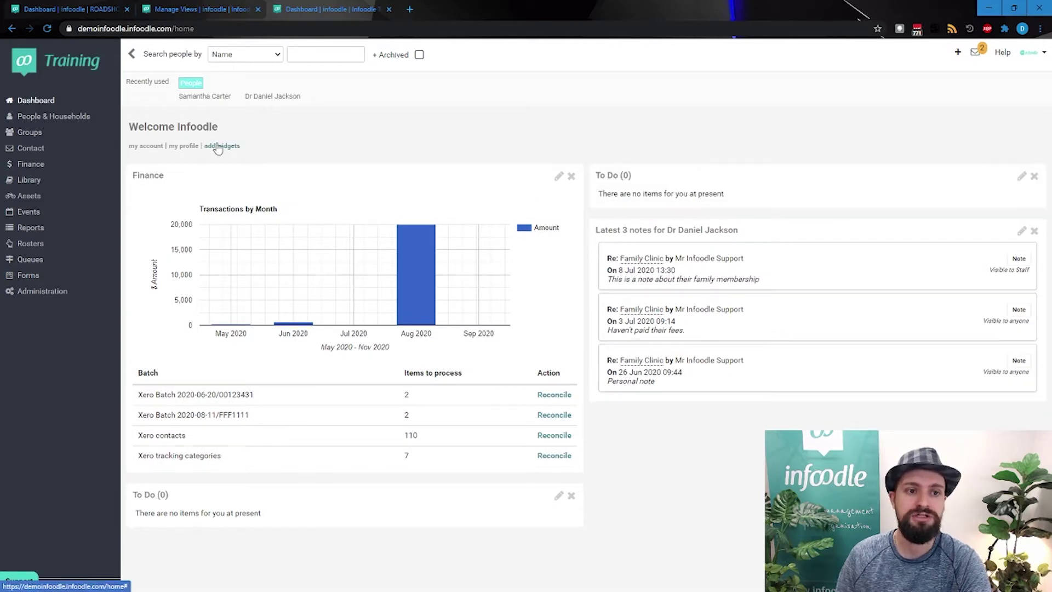
click(573, 180)
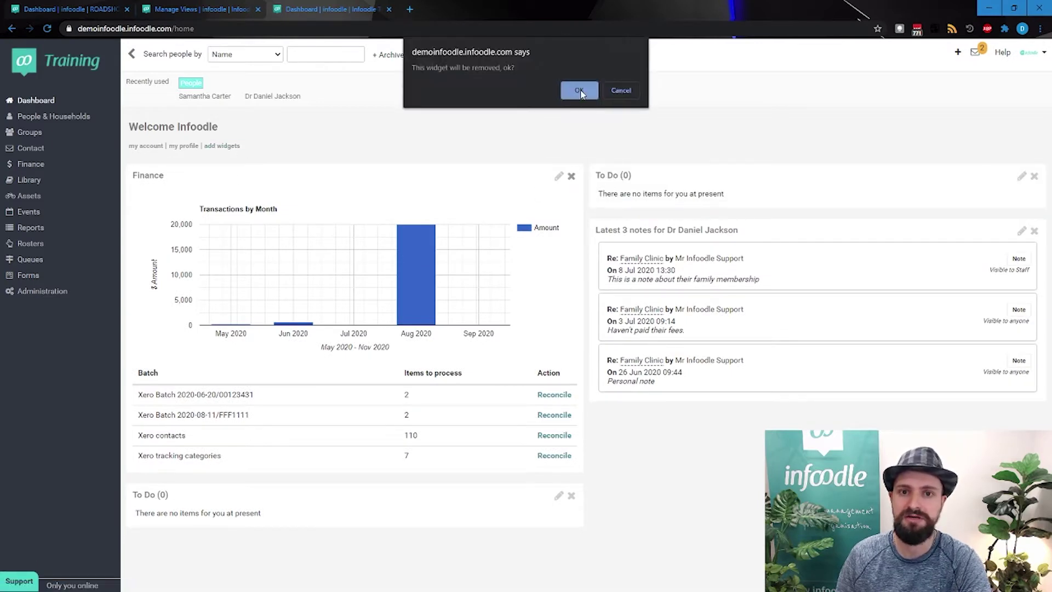
click(578, 91)
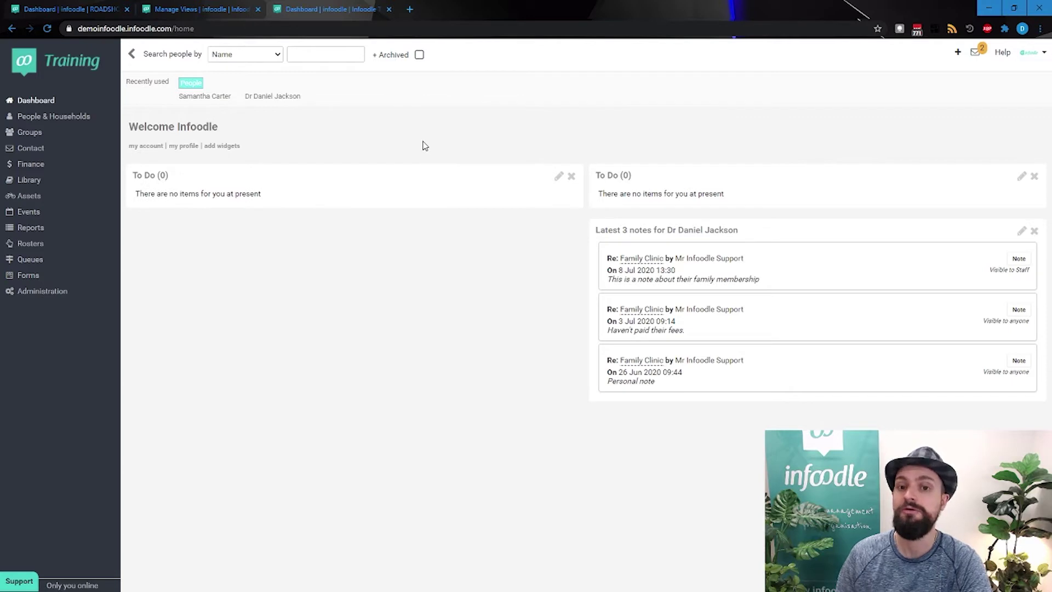
click(225, 146)
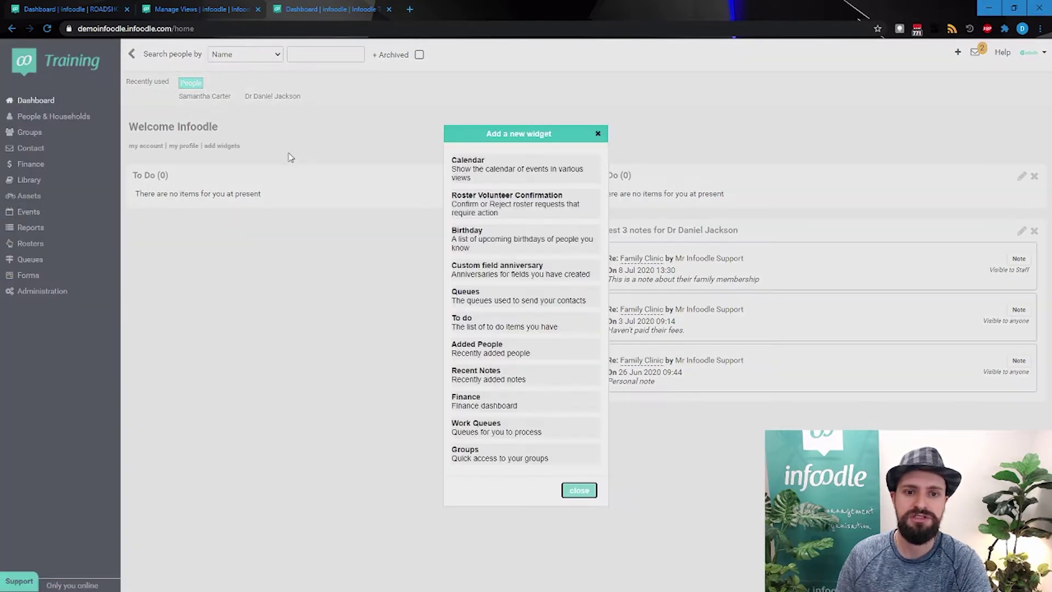
click(469, 404)
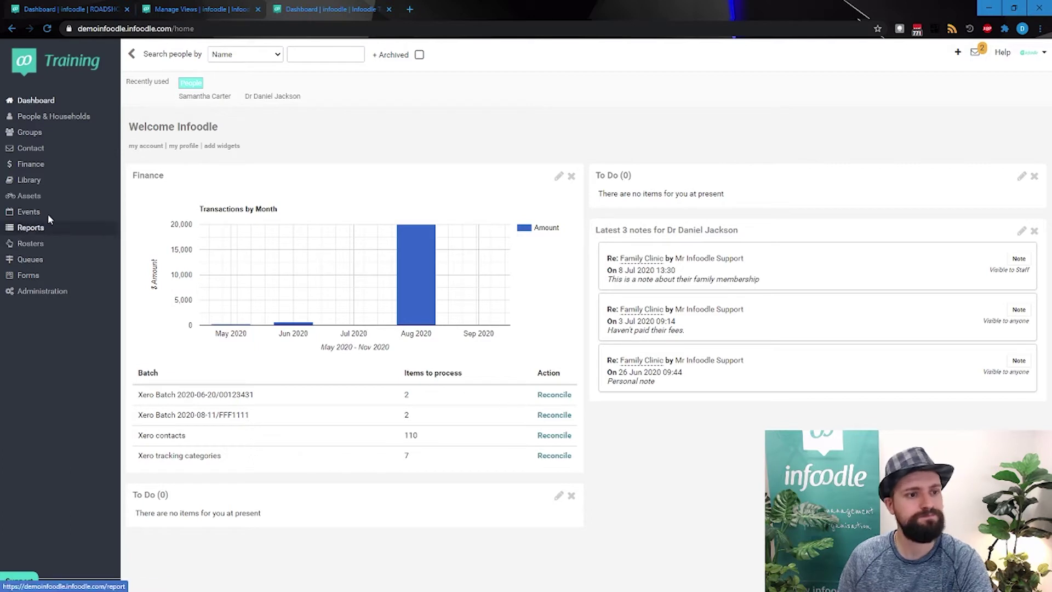
Step: Open Finance transaction processing and load the 2020-06-20 Main bankaccount batch for reconciling
click(20, 165)
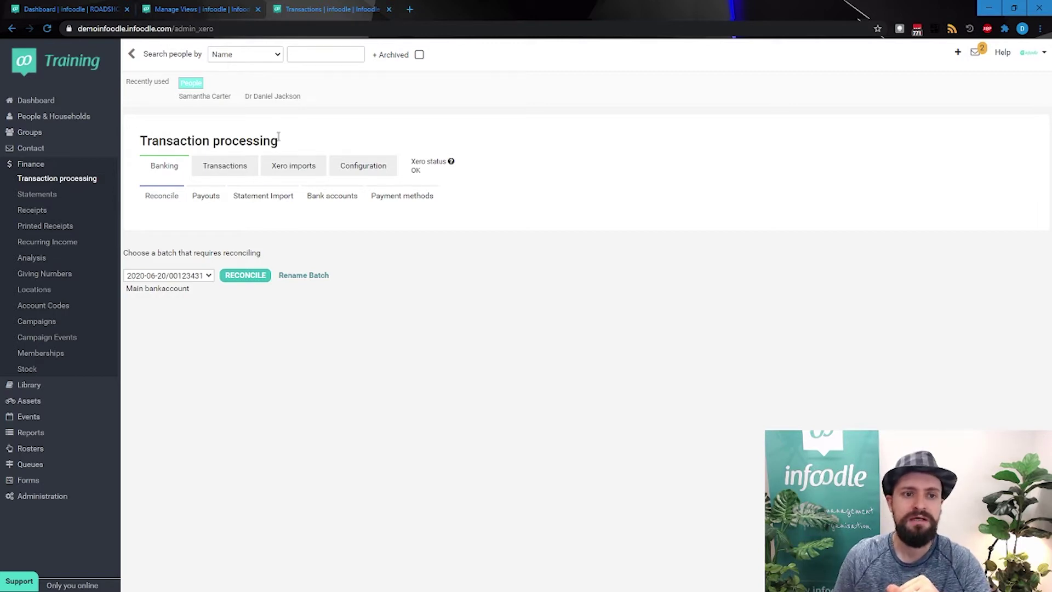
click(203, 278)
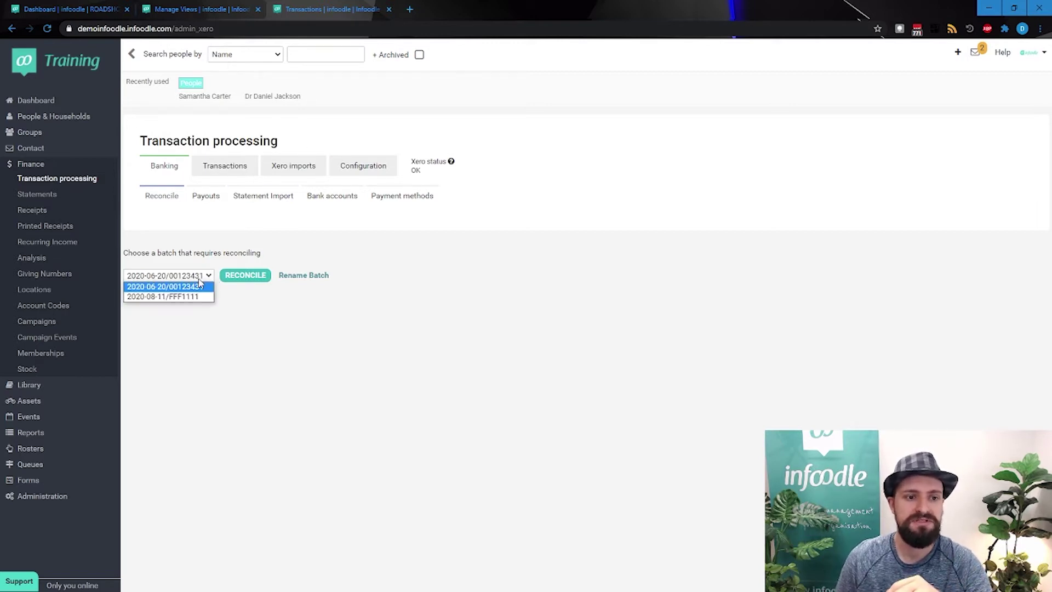
click(200, 285)
click(242, 276)
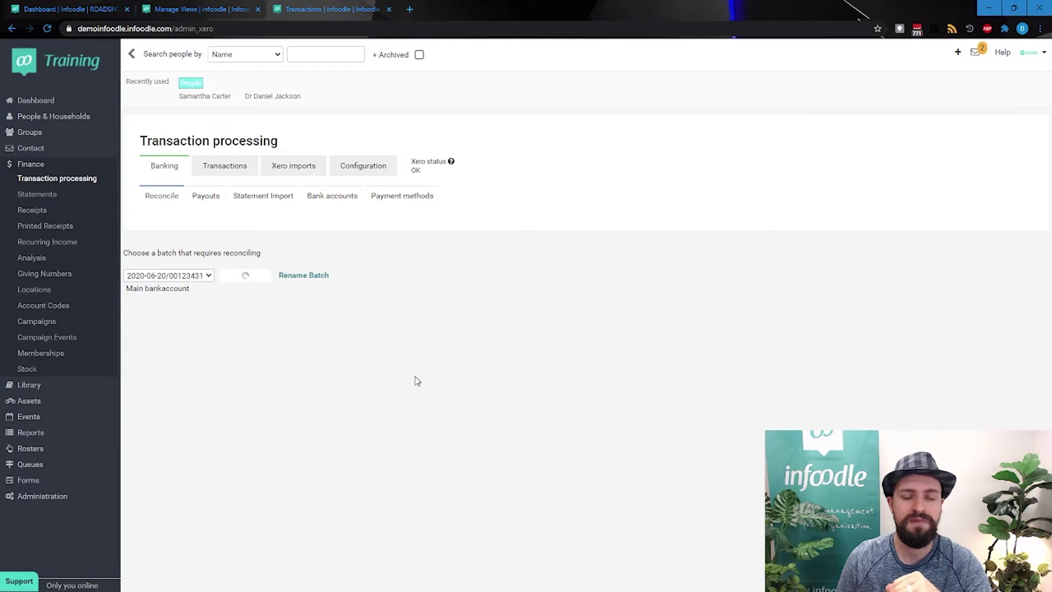
Step: Match the $79.95 direct deposit to the donor by name and assign it to the Oversease campaign
scroll(416, 377, down, 2)
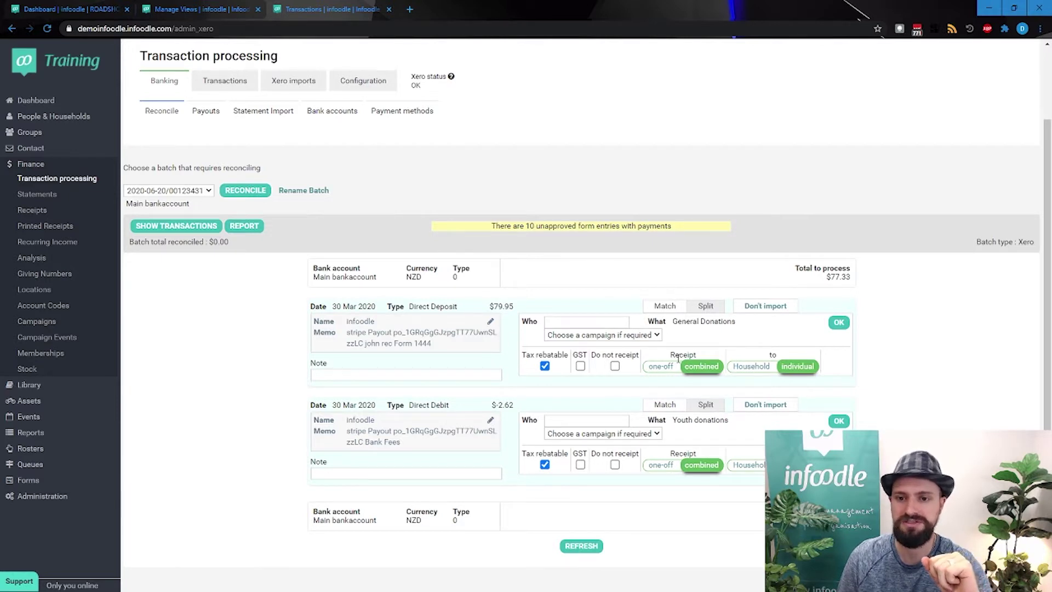
click(596, 323)
text(da)
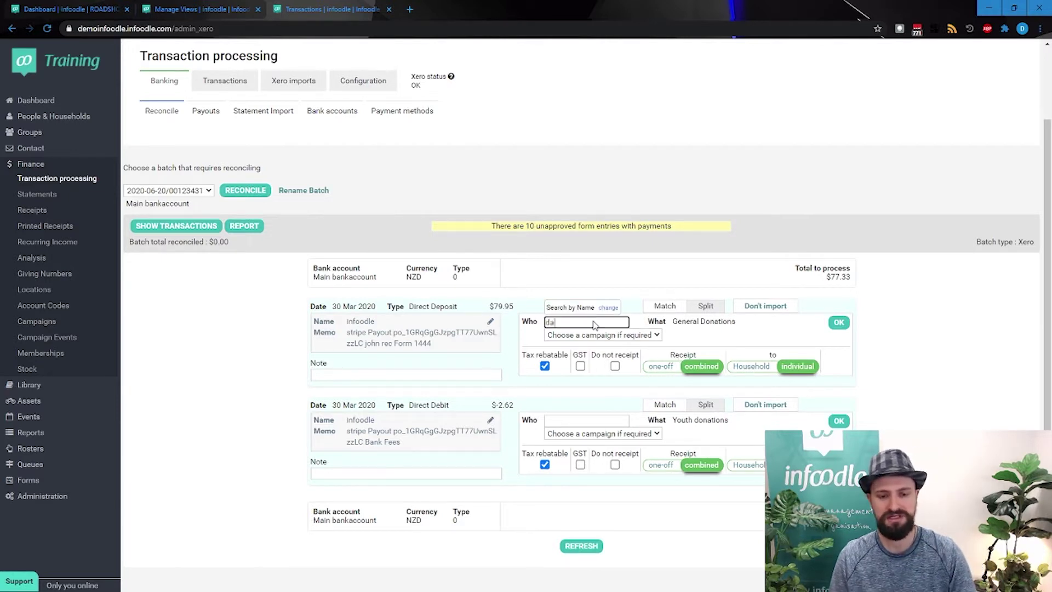
text(v)
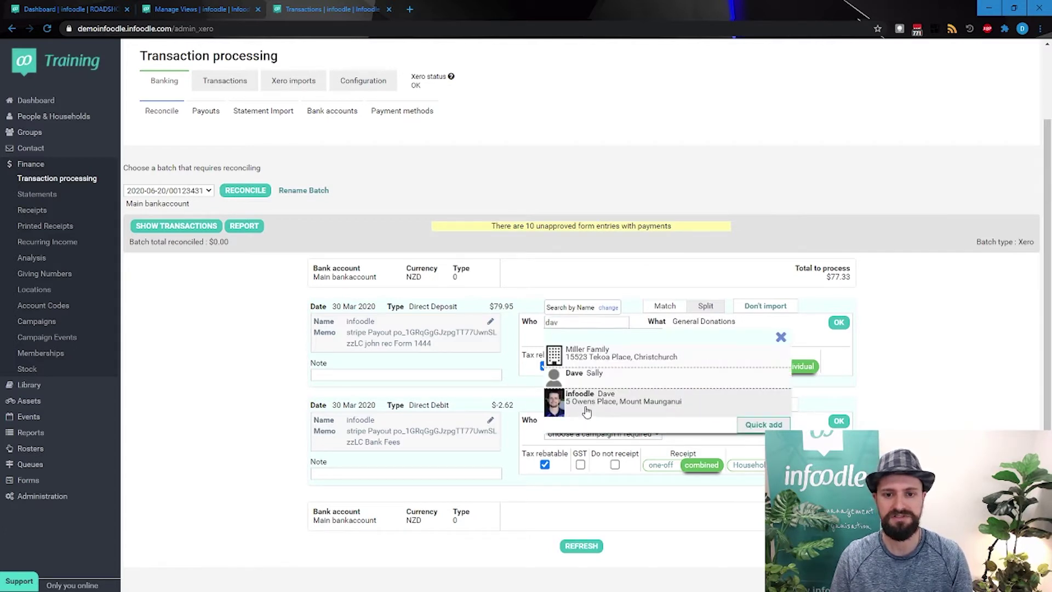
click(586, 411)
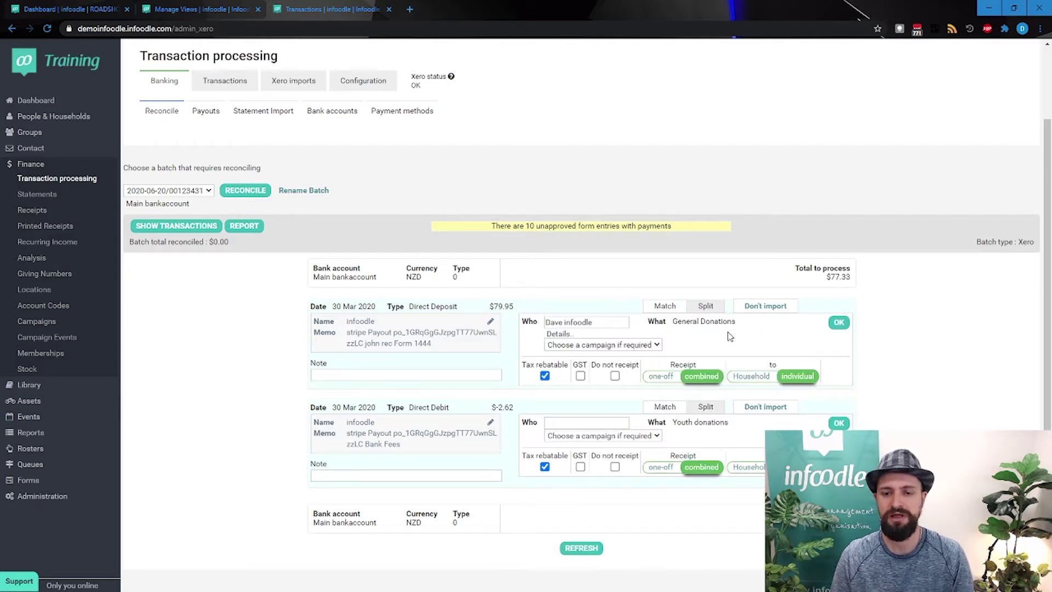
click(597, 345)
click(569, 366)
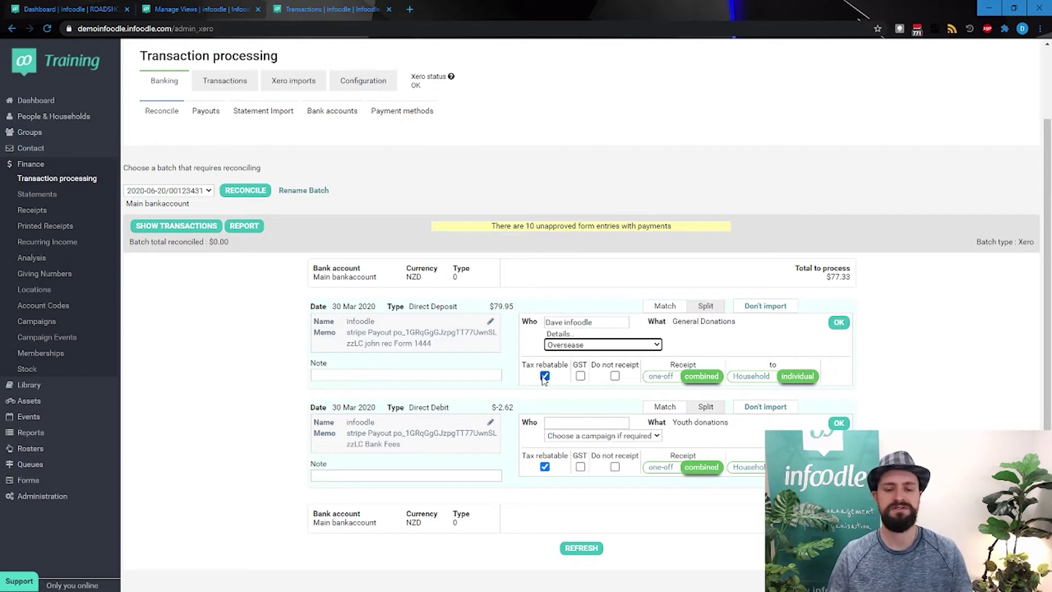
click(520, 345)
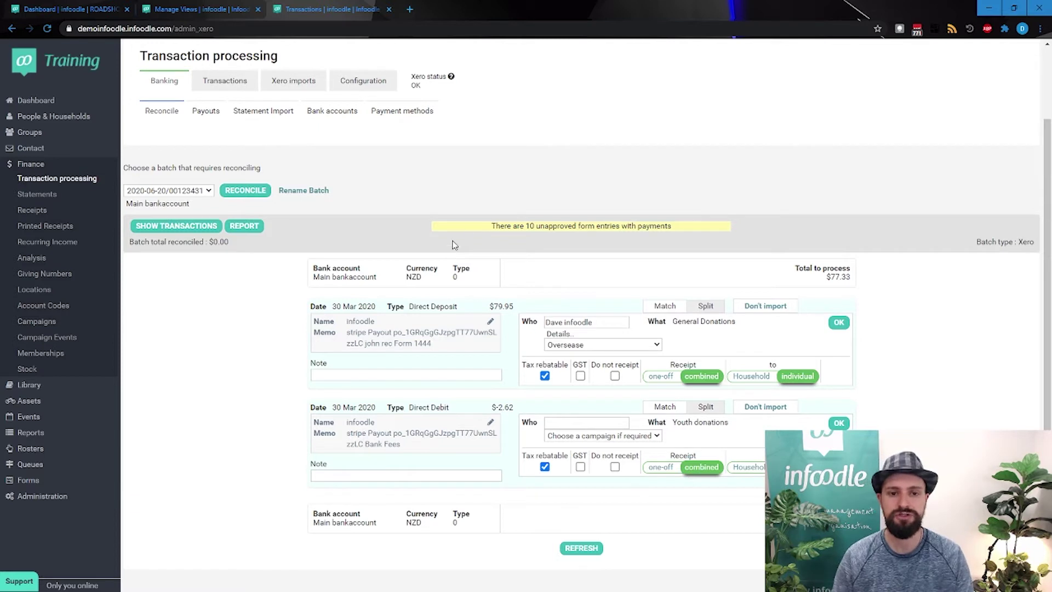
Step: Start adding a single manual transaction to the open batch 20190401
scroll(505, 167, up, 2)
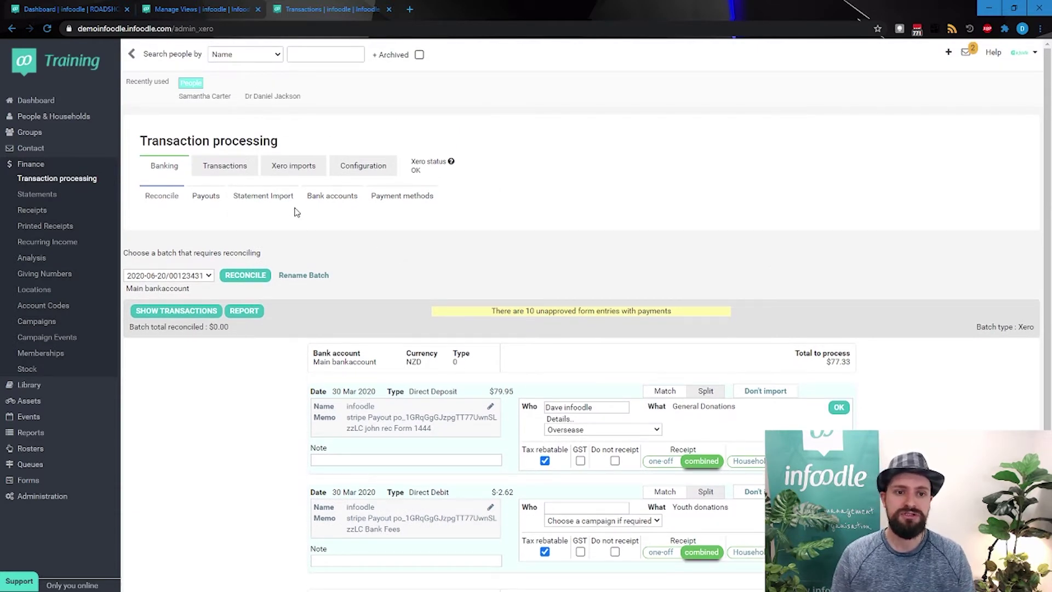
click(232, 173)
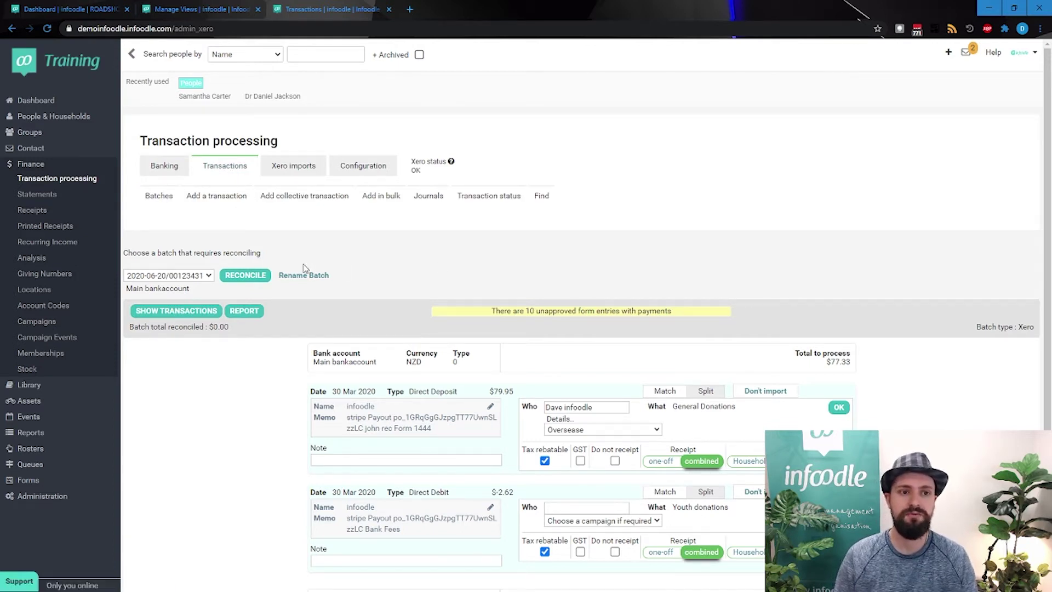
click(220, 197)
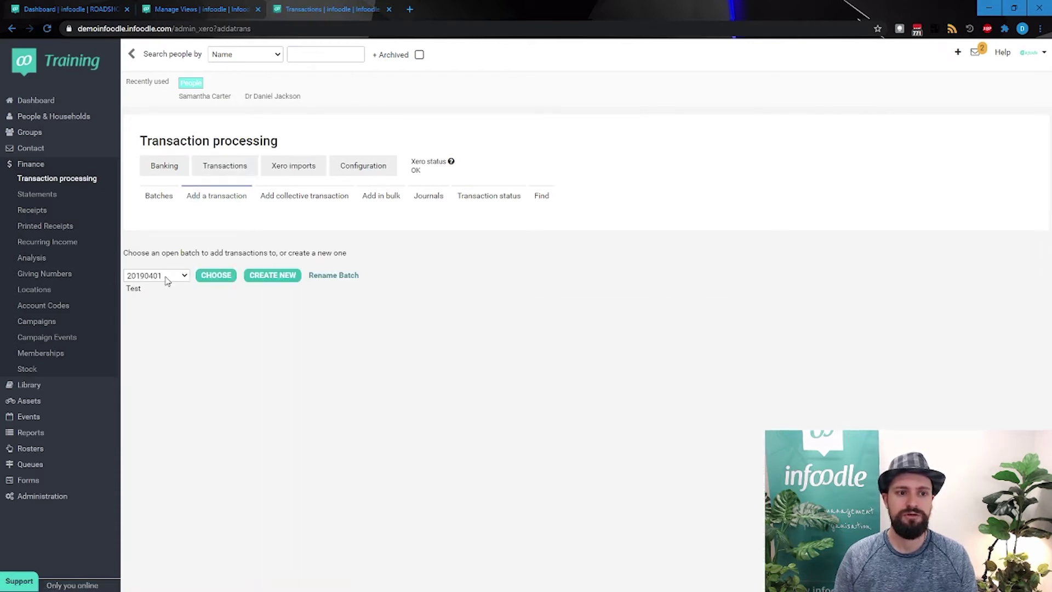
click(216, 275)
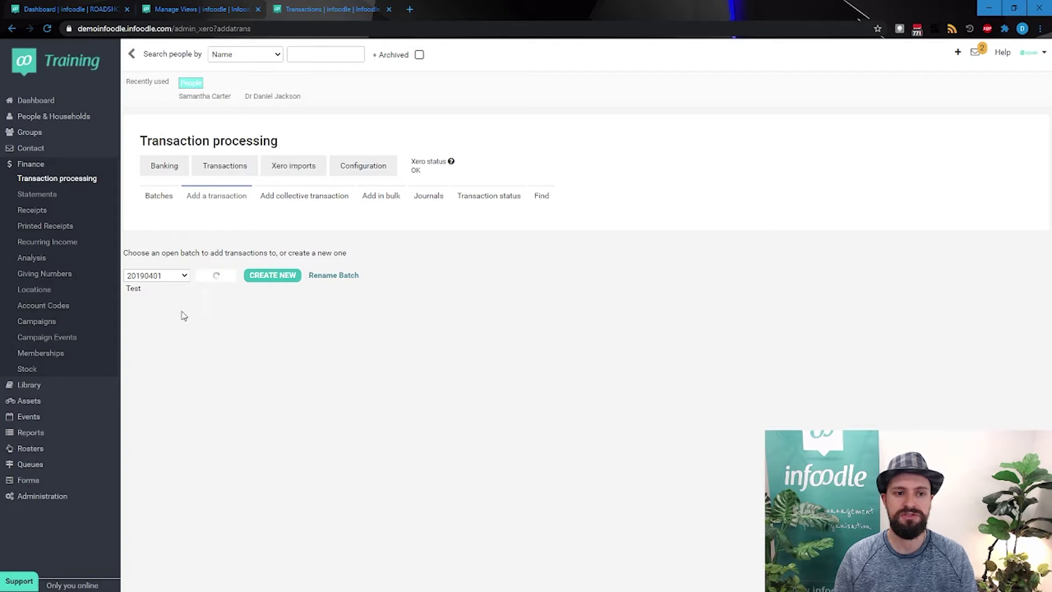
Step: Date the transaction 8/11/2020 and select the doctor with the profile photo as the person who presented it
scroll(306, 340, down, 2)
click(286, 300)
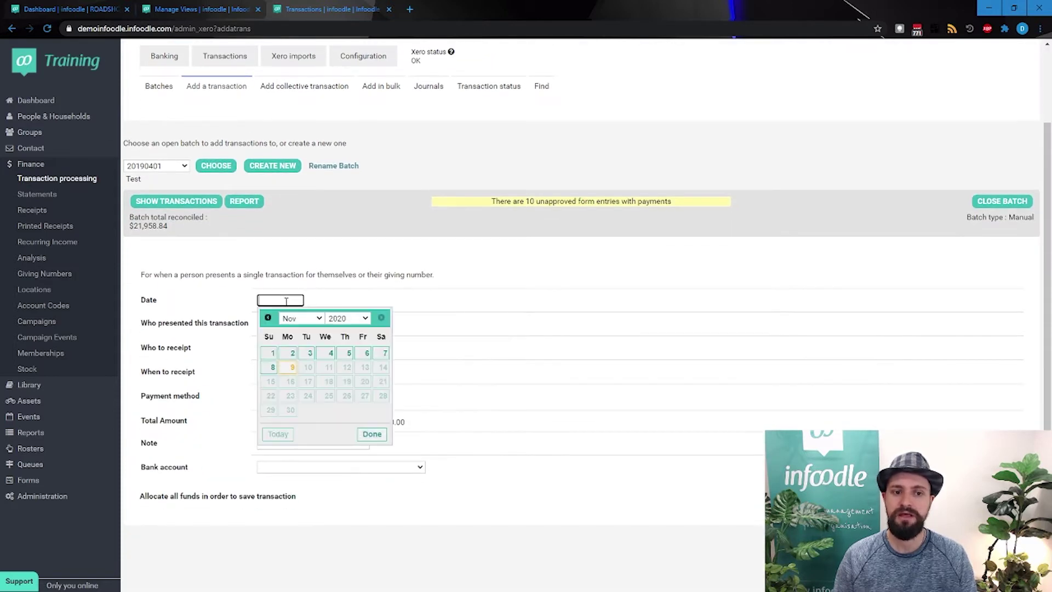
click(273, 368)
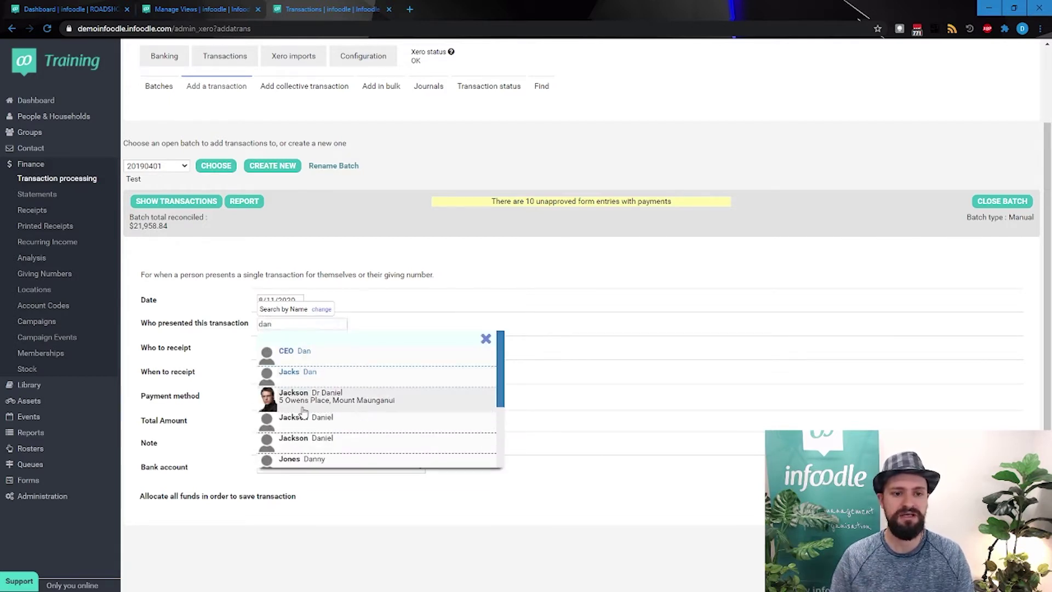
click(303, 408)
scroll(377, 403, down, 1)
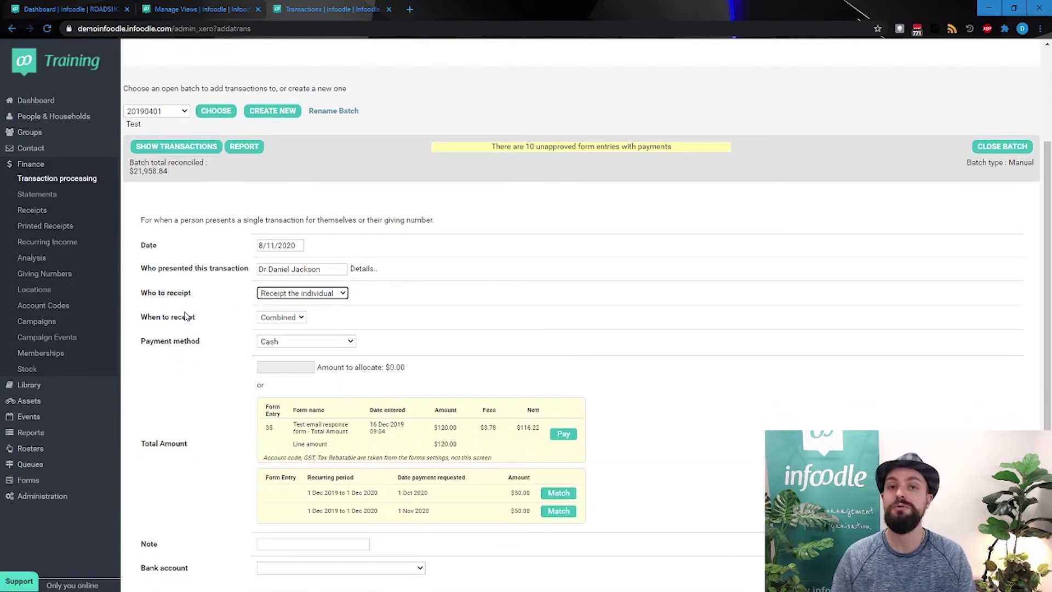
Step: Try the One-off and No receipt options for when to receipt, and set it back to Combined
click(266, 316)
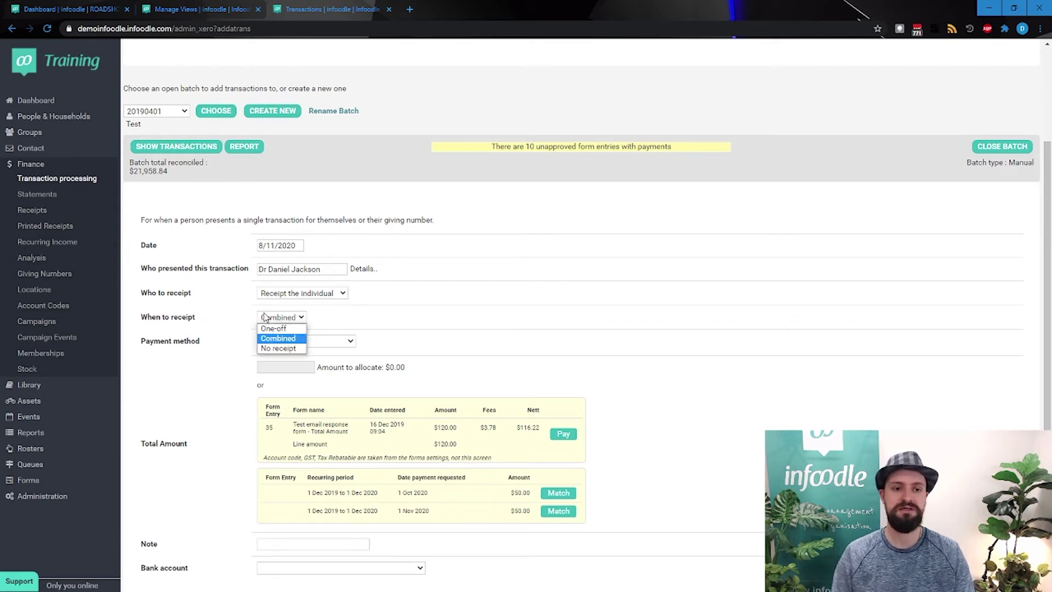
click(270, 336)
click(274, 319)
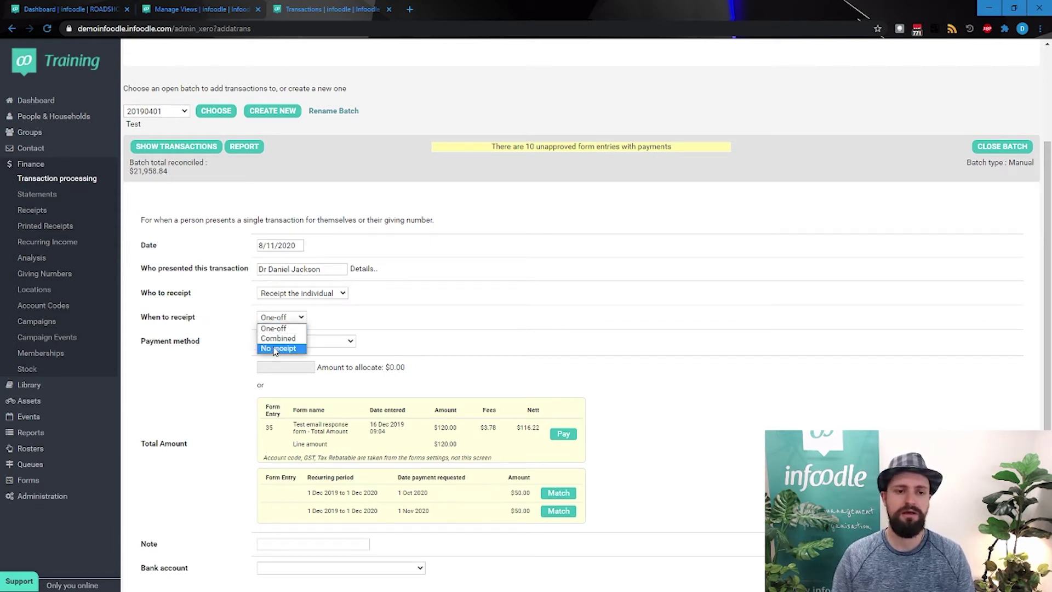
click(275, 350)
click(268, 317)
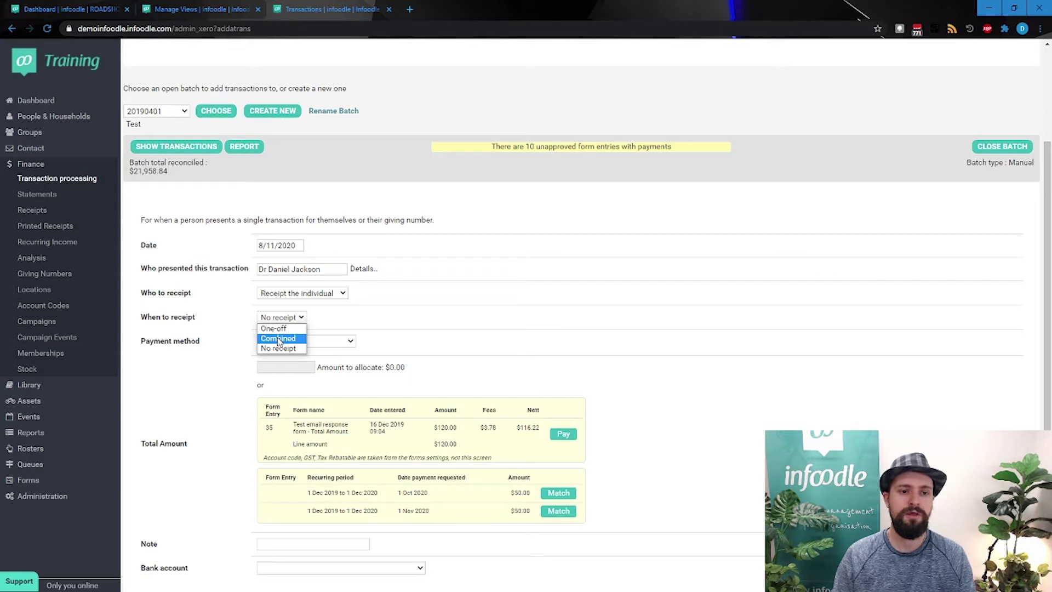
click(279, 342)
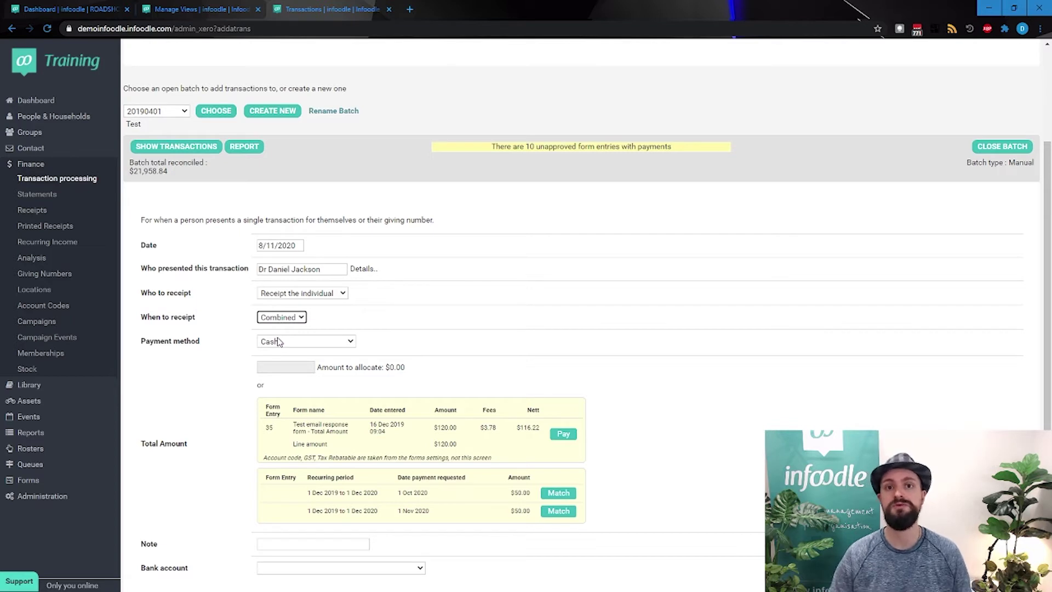
Step: Set the cash transaction's total amount to 15
scroll(341, 349, down, 1)
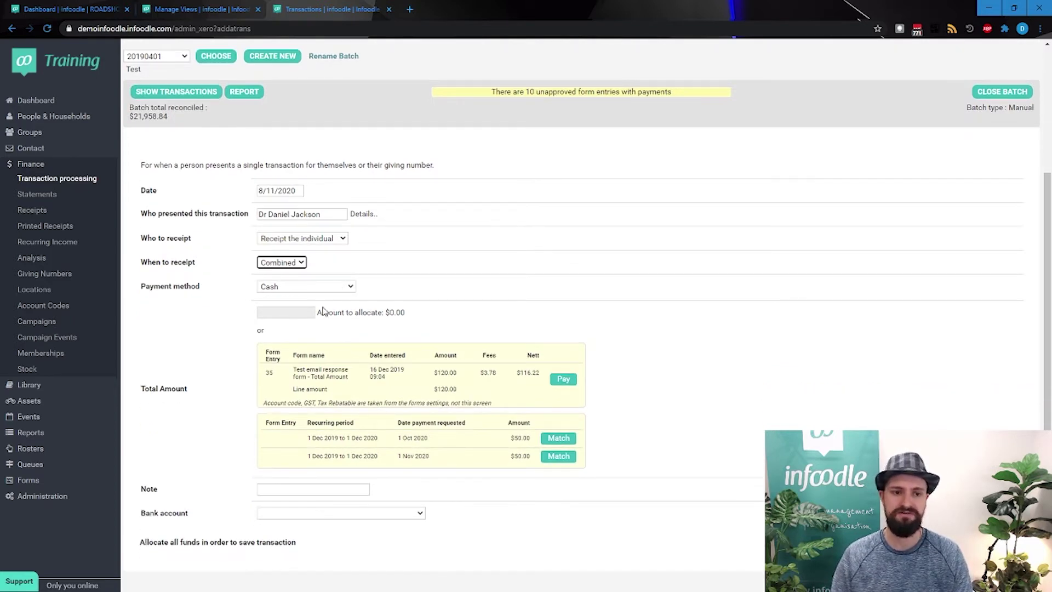
click(274, 313)
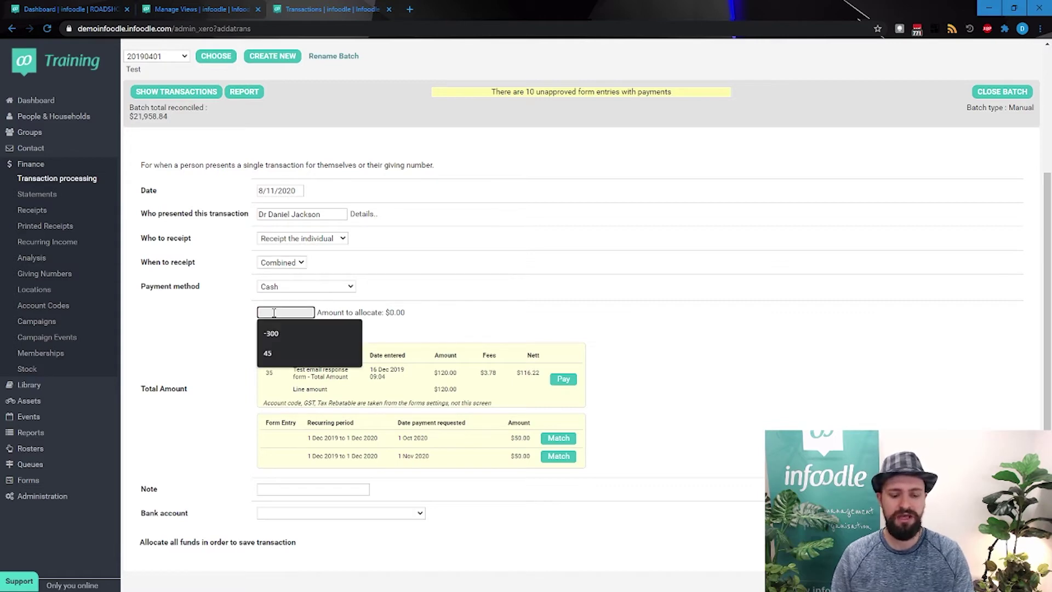
text(15)
click(575, 317)
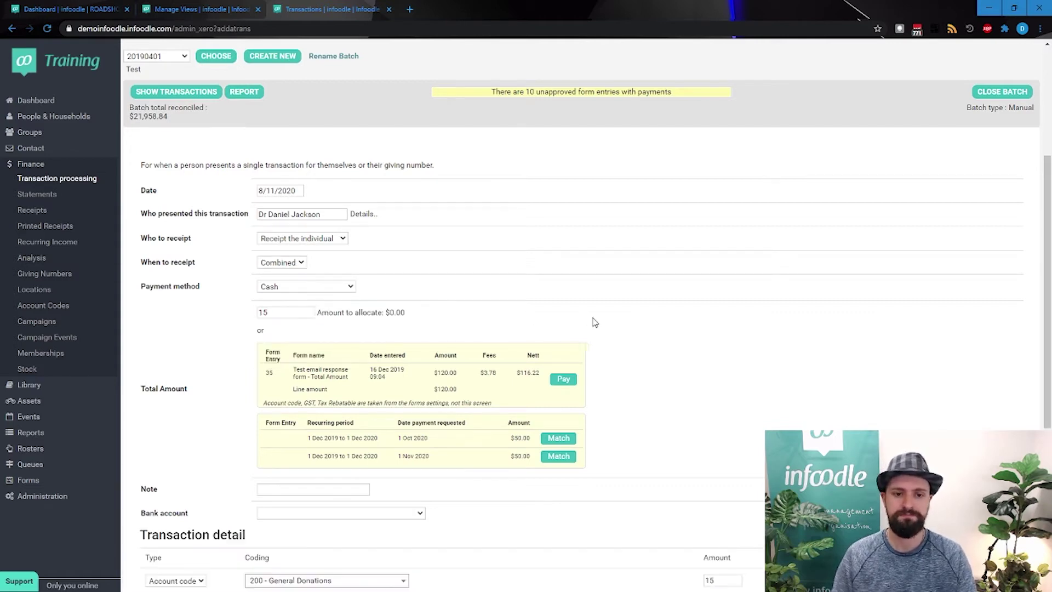
Step: Add the note "Gave to me in hand after Church" and choose Main bankaccount as the transaction's bank account
scroll(454, 341, down, 3)
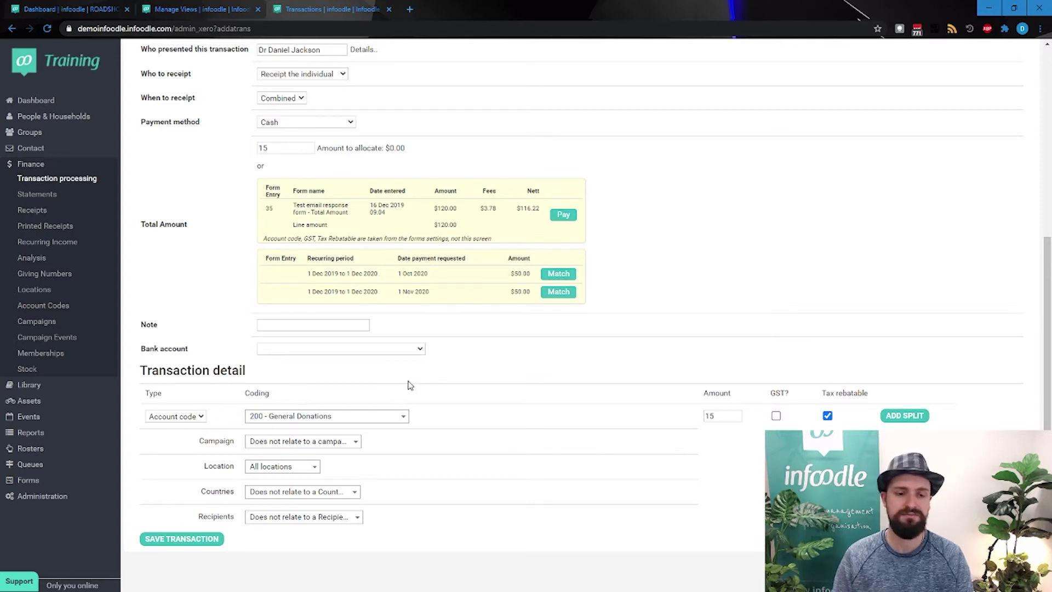
scroll(405, 381, down, 2)
click(259, 218)
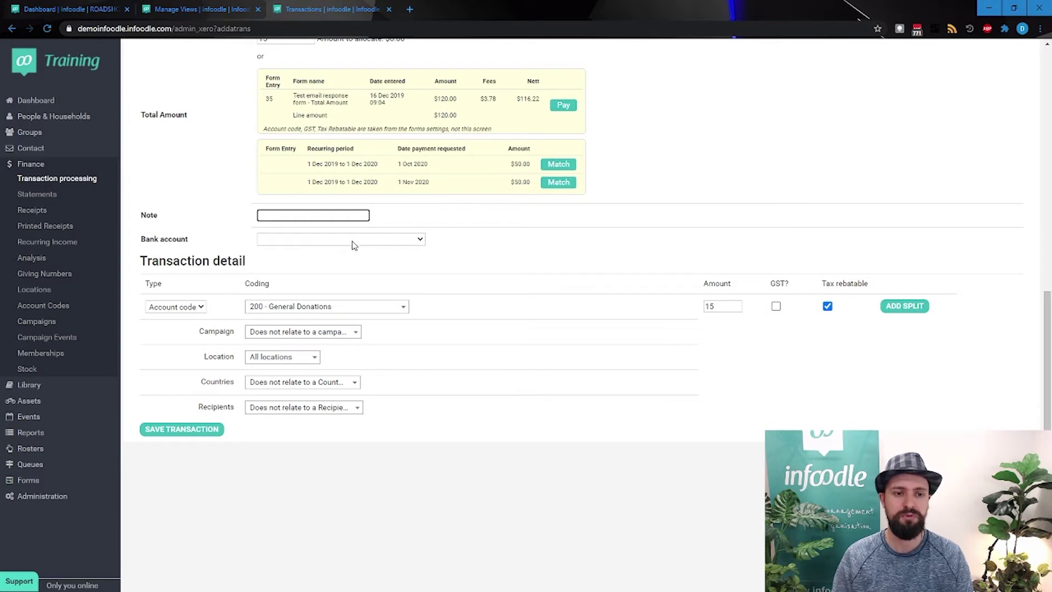
text(Gave )
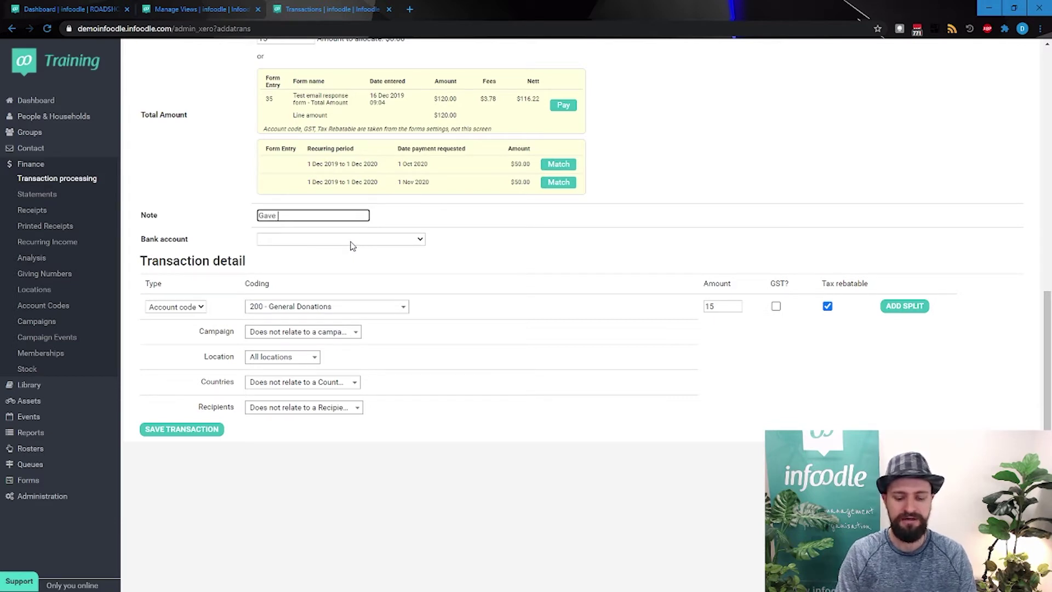
text(to me in han)
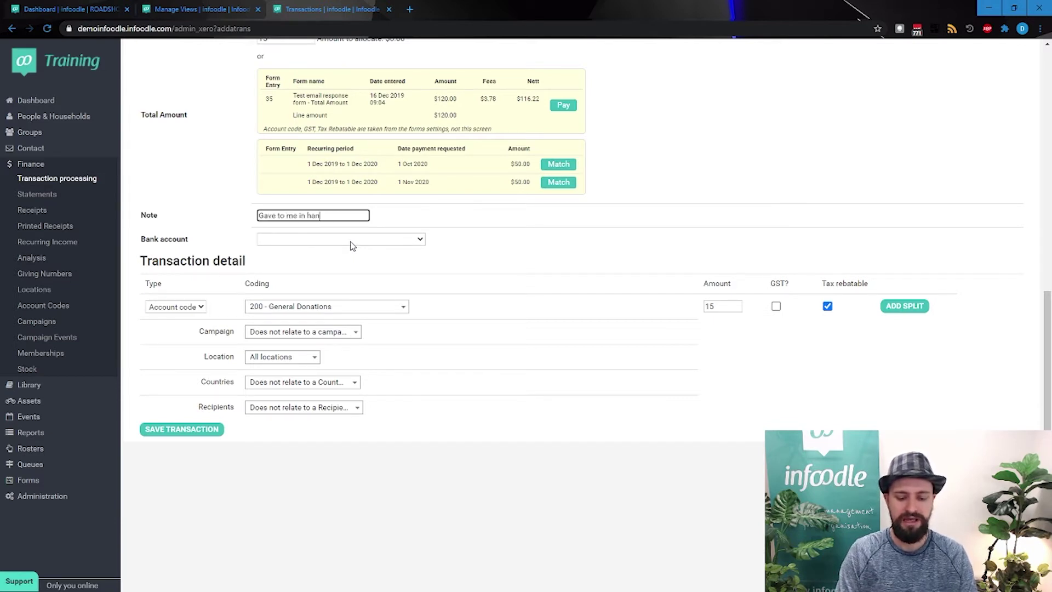
text(d after Church)
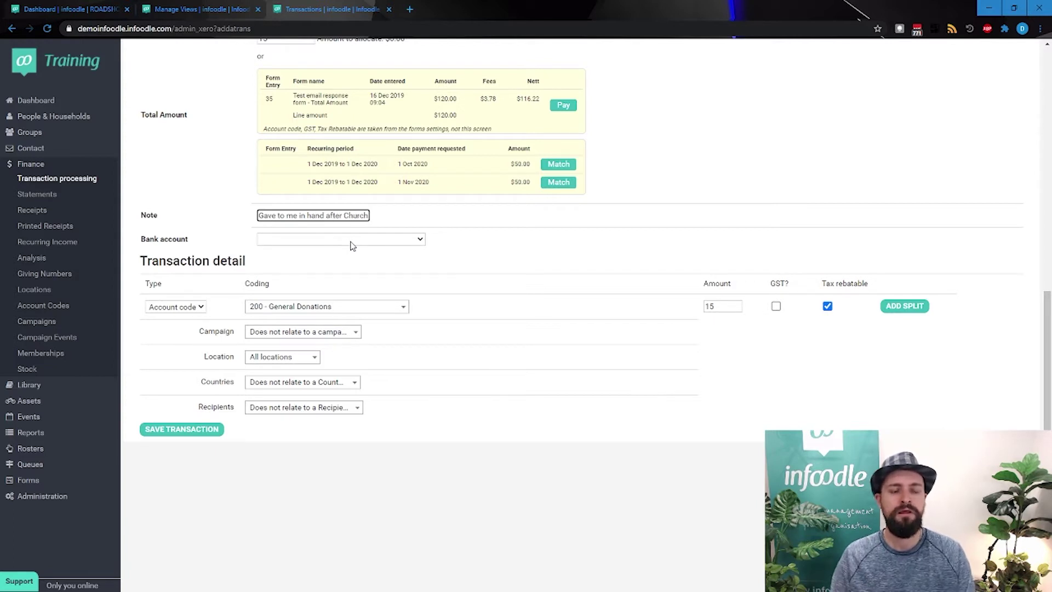
click(351, 242)
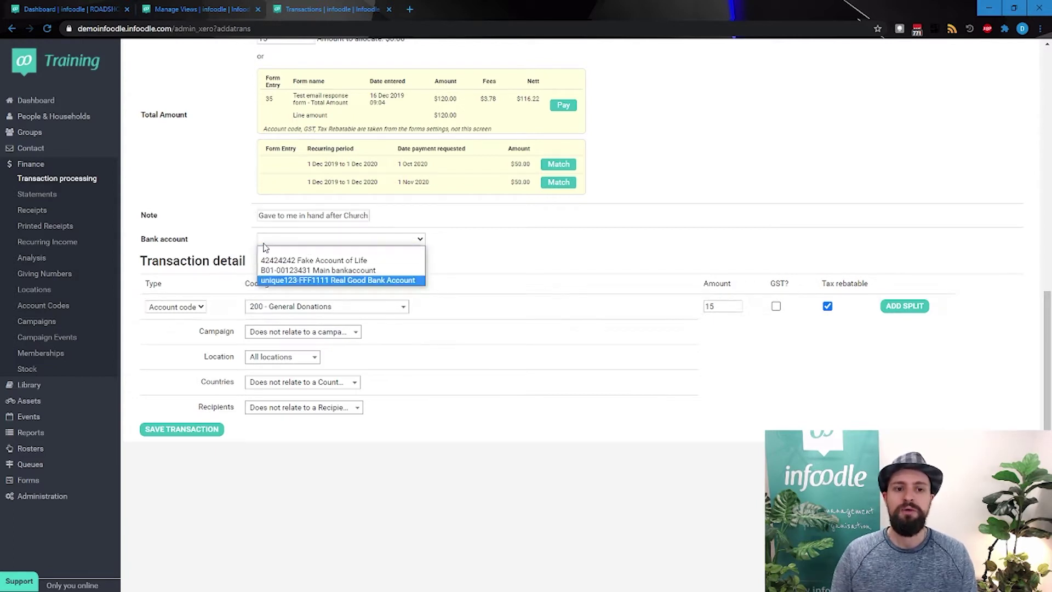
click(341, 271)
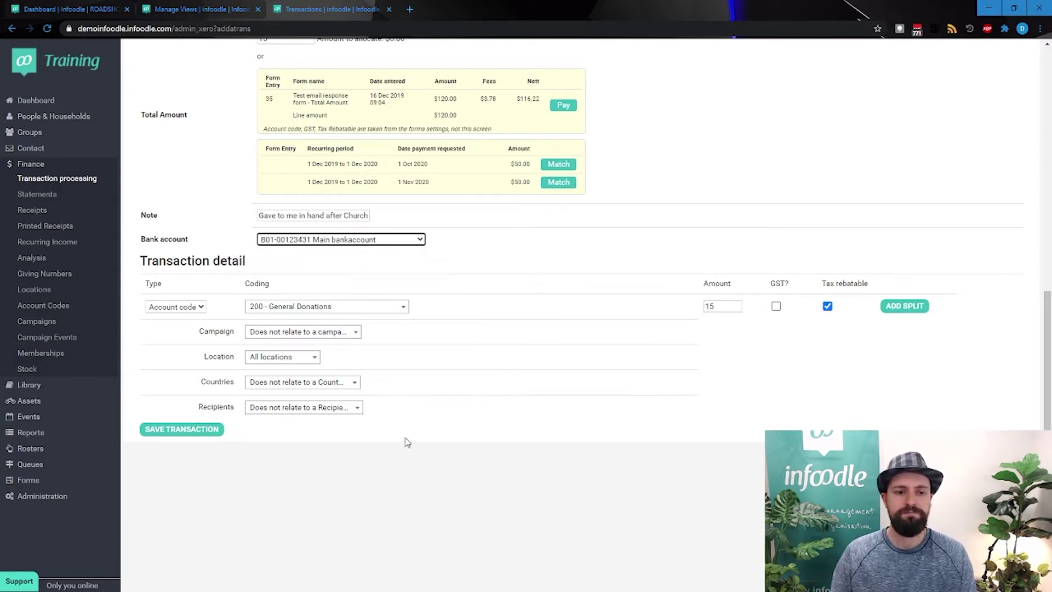
Step: Review the transaction's coding details and save the cash donation
scroll(405, 443, down, 1)
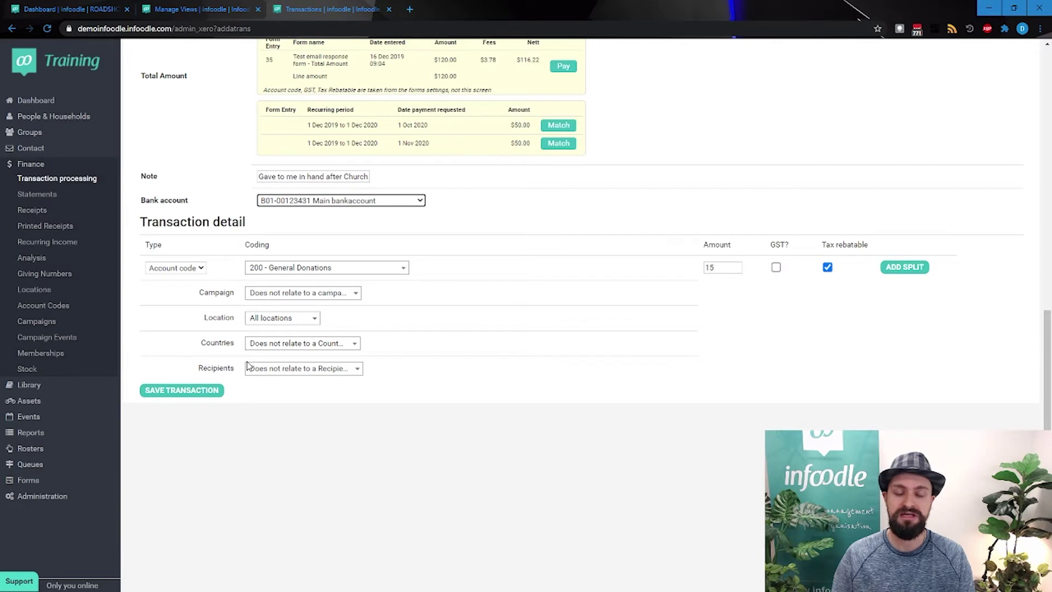
scroll(250, 365, up, 2)
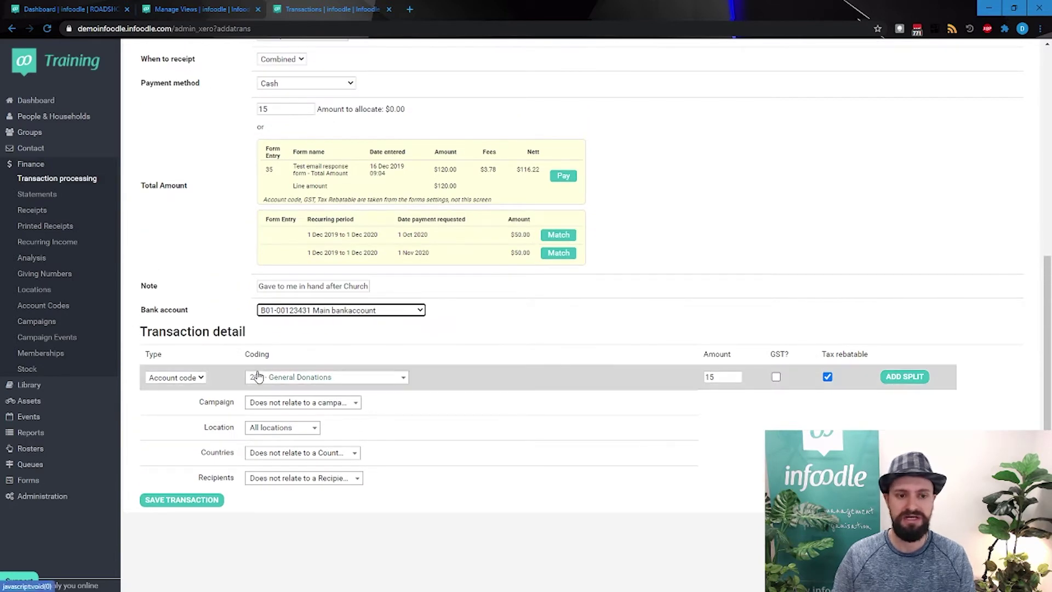
scroll(341, 442, down, 1)
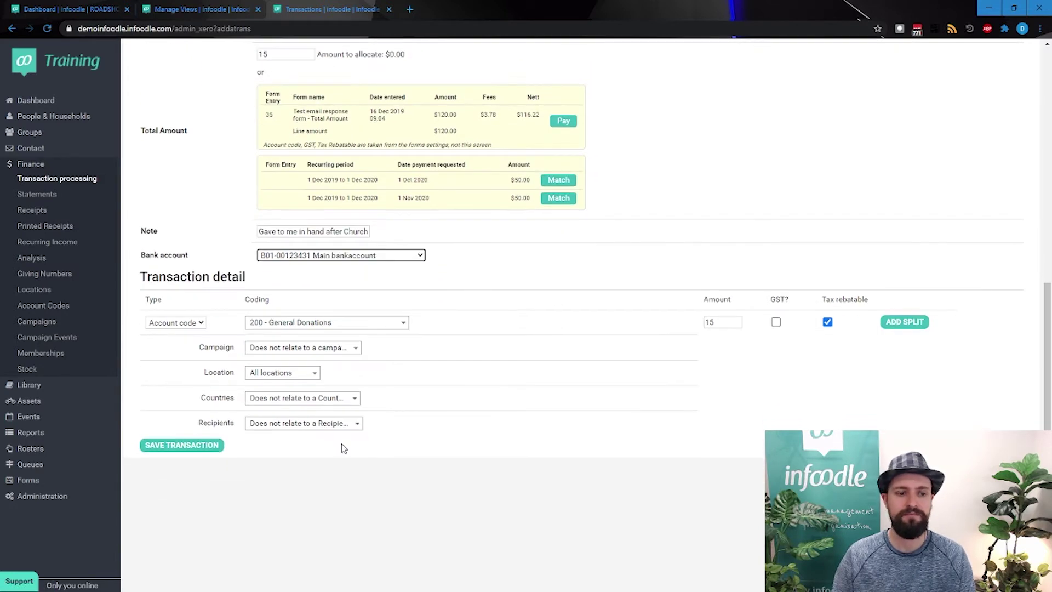
click(199, 446)
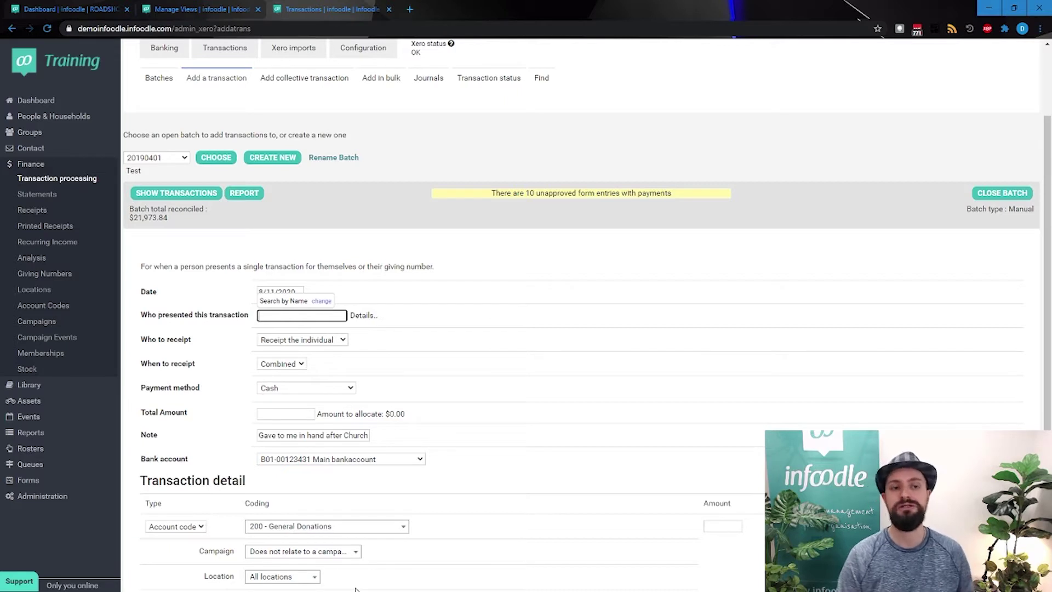
Step: Search for the second donor by first name and select her as the person who presented the new transaction
text(sam)
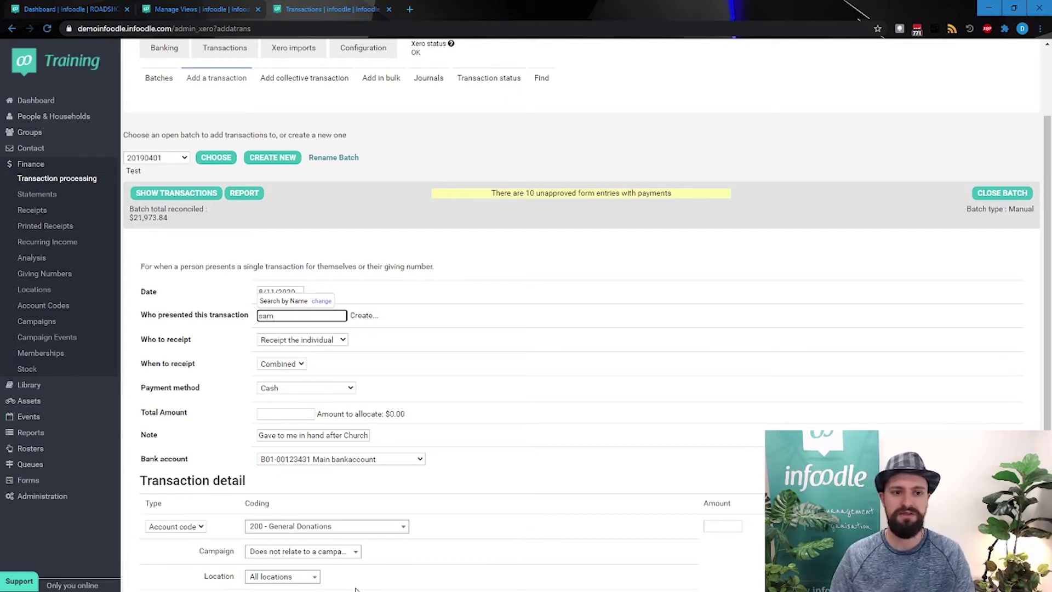
click(380, 353)
click(289, 318)
key(BackSpace)
key(BackSpace)
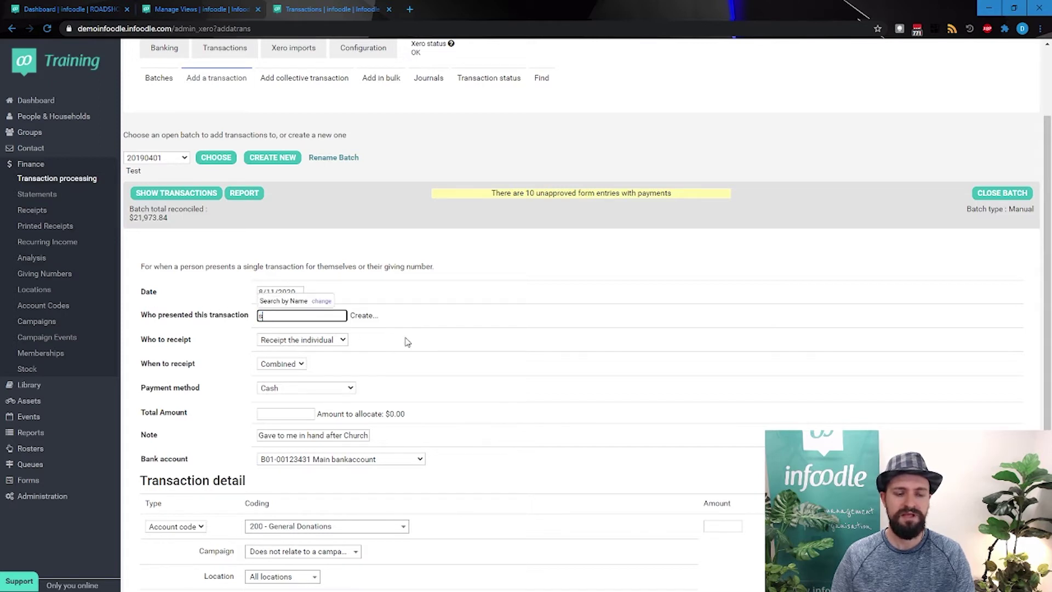
text(am)
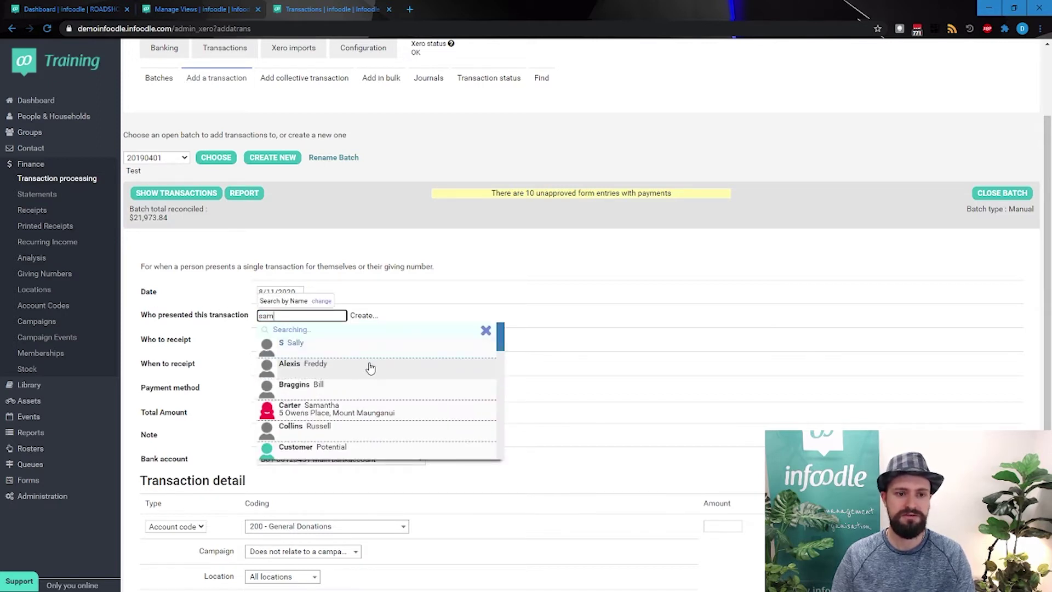
click(372, 349)
Step: Set the second donor's total amount to 10, allocate it to General Donations, and save the transaction
scroll(373, 349, down, 1)
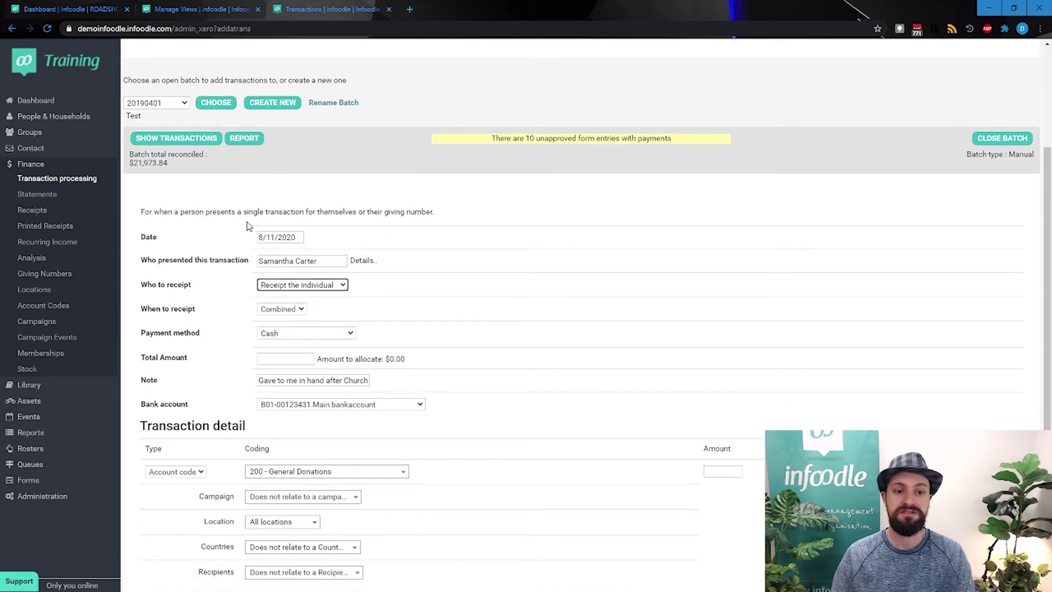
scroll(394, 348, down, 3)
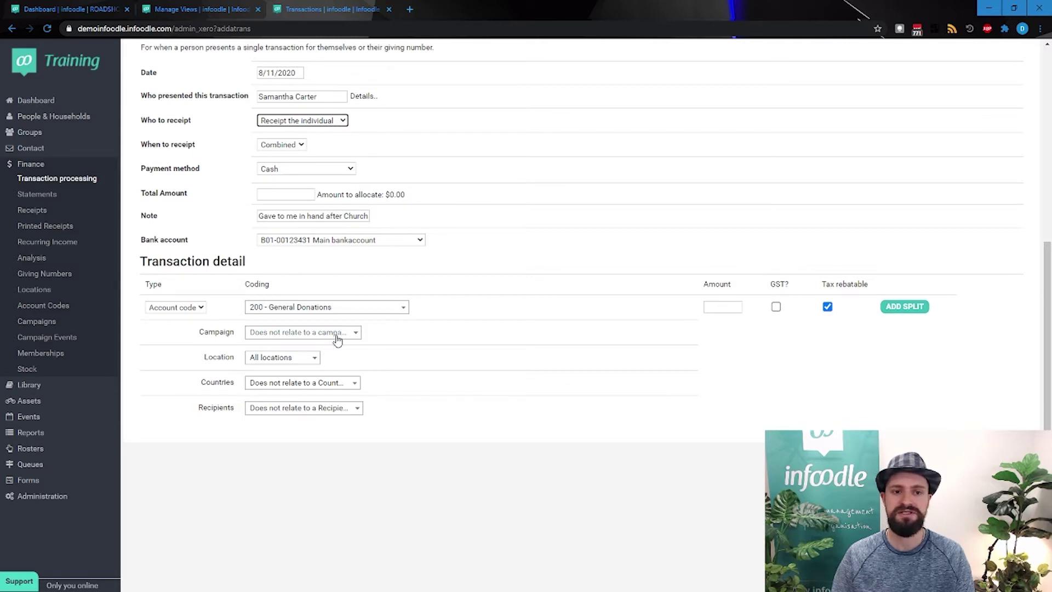
scroll(337, 340, up, 3)
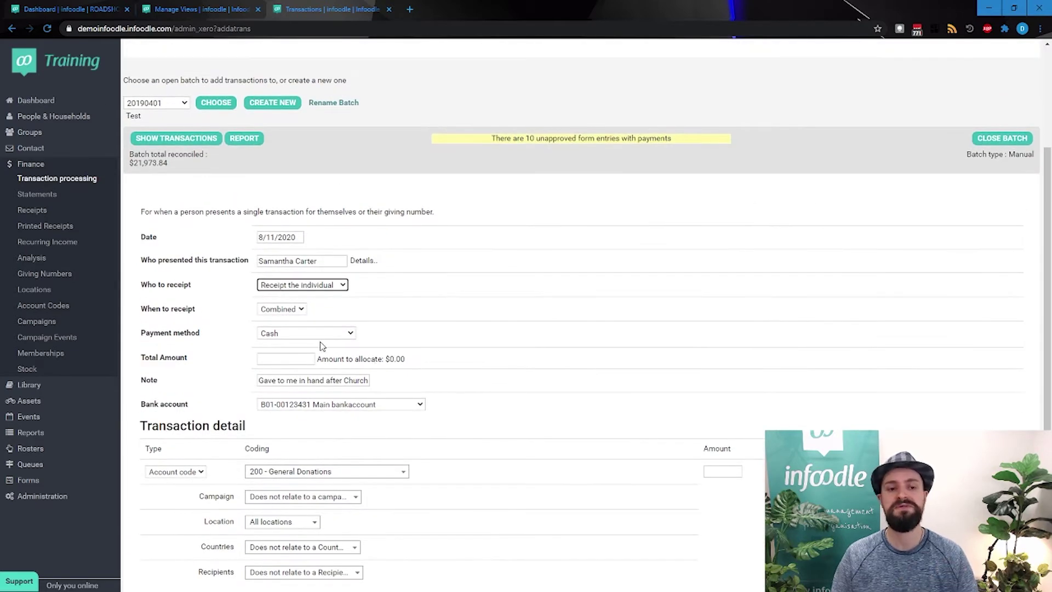
click(276, 359)
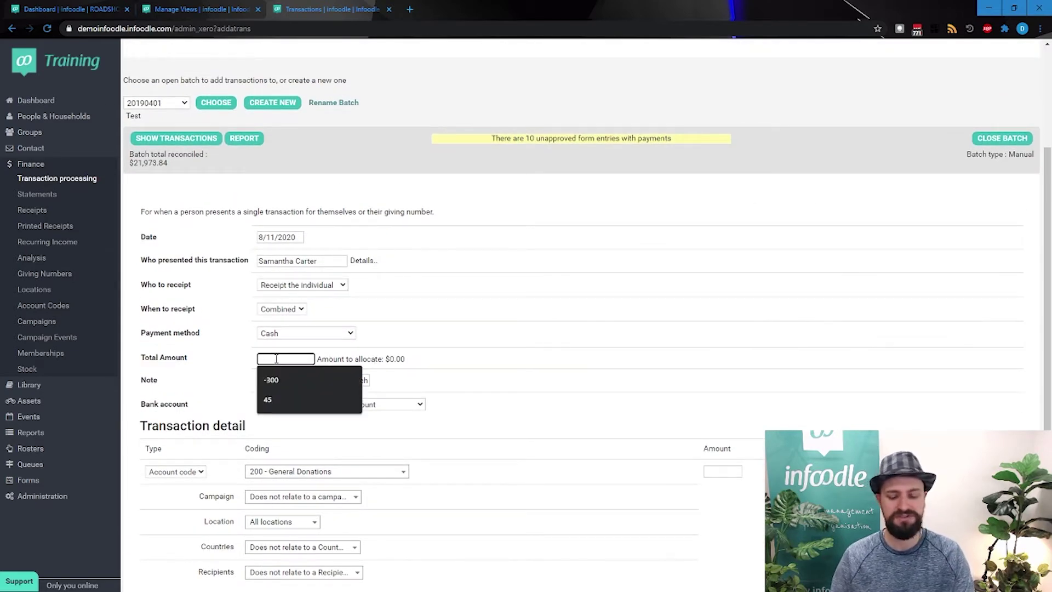
text(10)
scroll(534, 361, down, 4)
scroll(277, 335, up, 1)
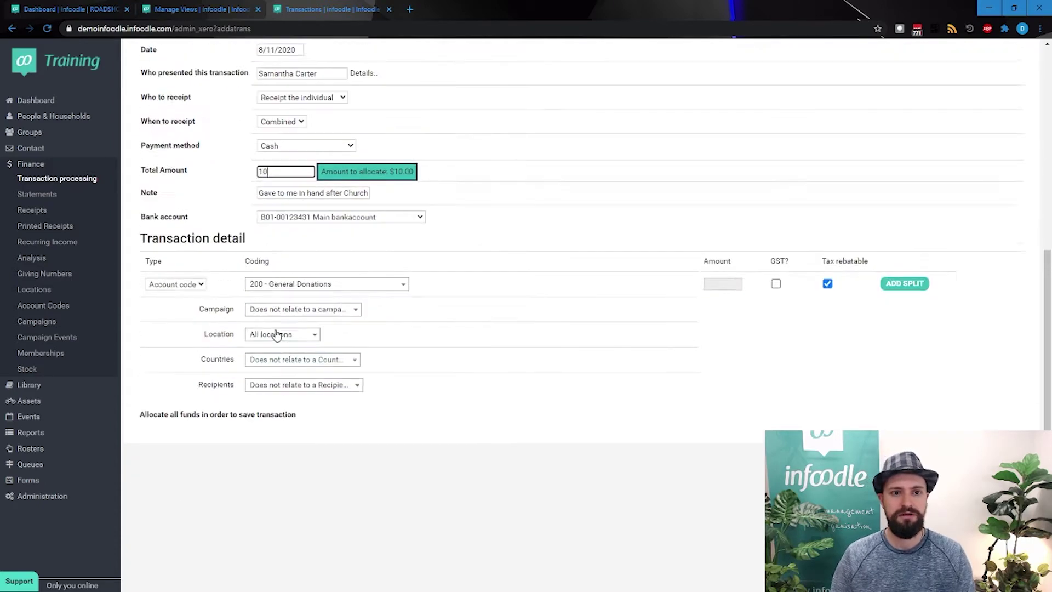
scroll(277, 336, up, 1)
click(510, 340)
click(213, 476)
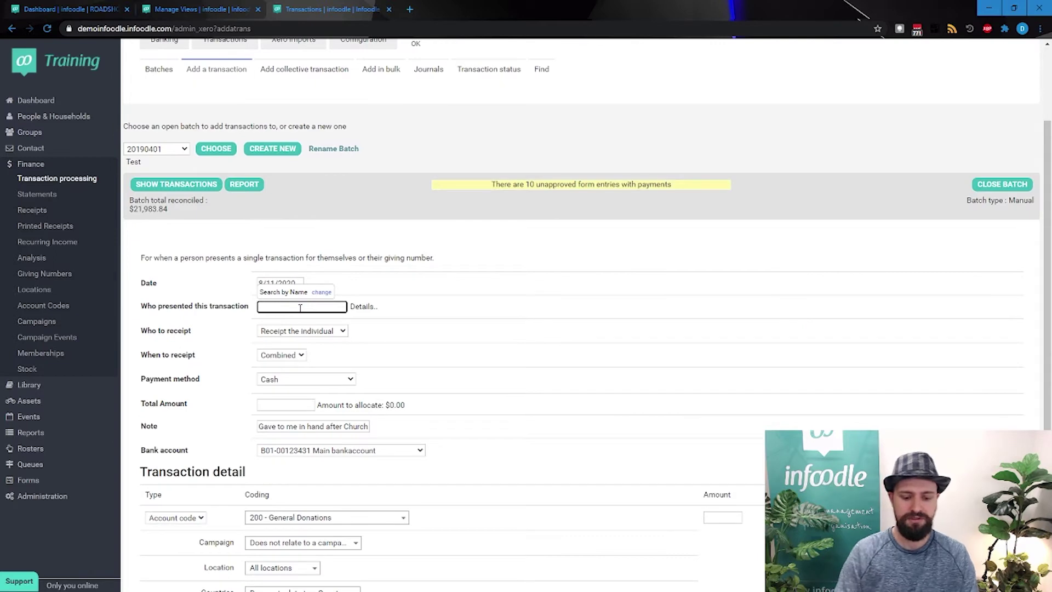
Step: Record a cash donation of 20 for the third donor, found by first name, and save the transaction
text(jack)
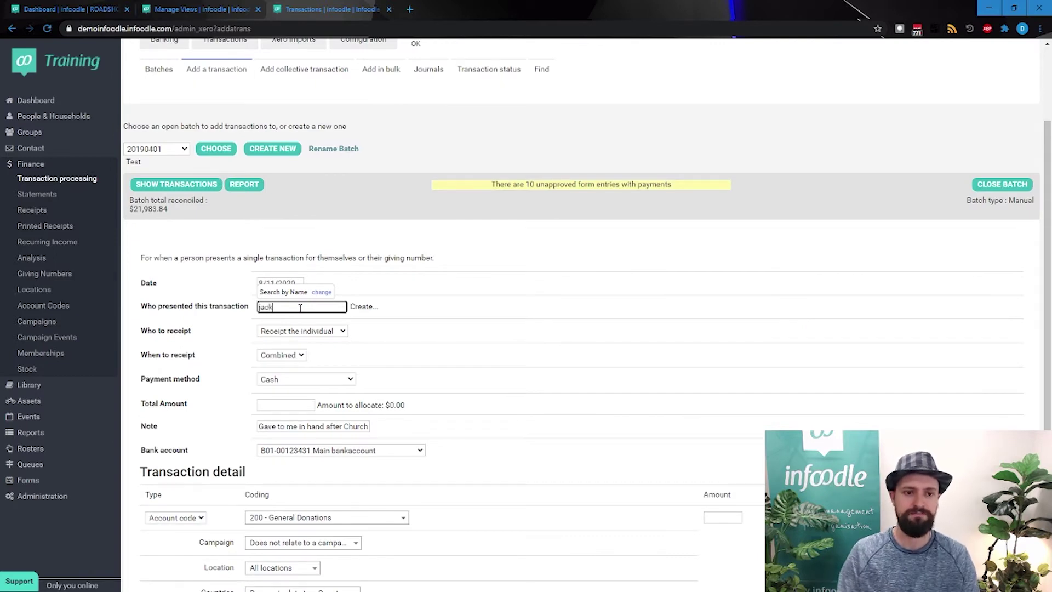
click(315, 381)
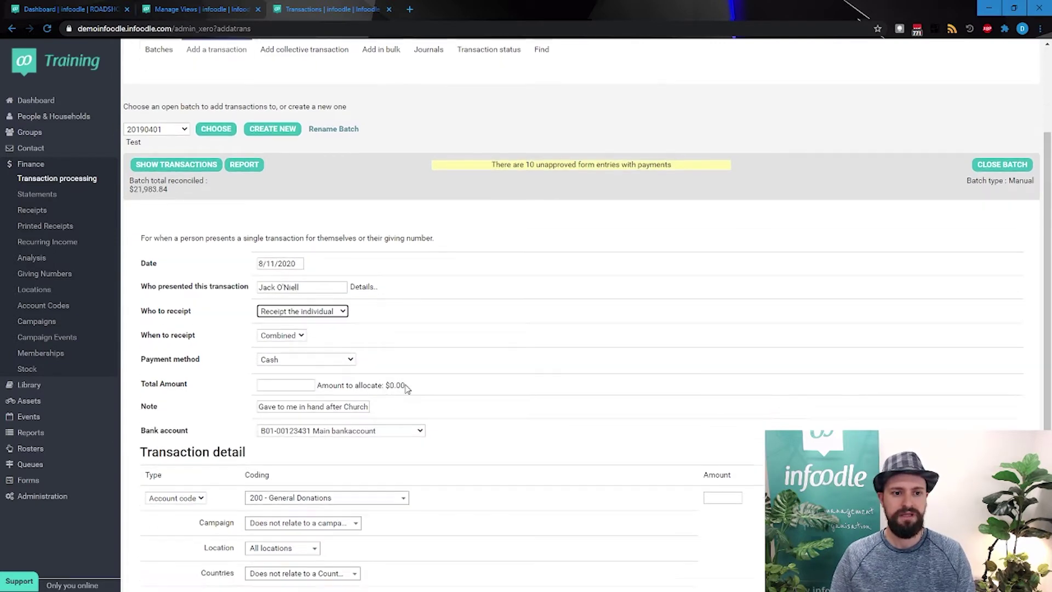
scroll(406, 387, down, 3)
click(269, 240)
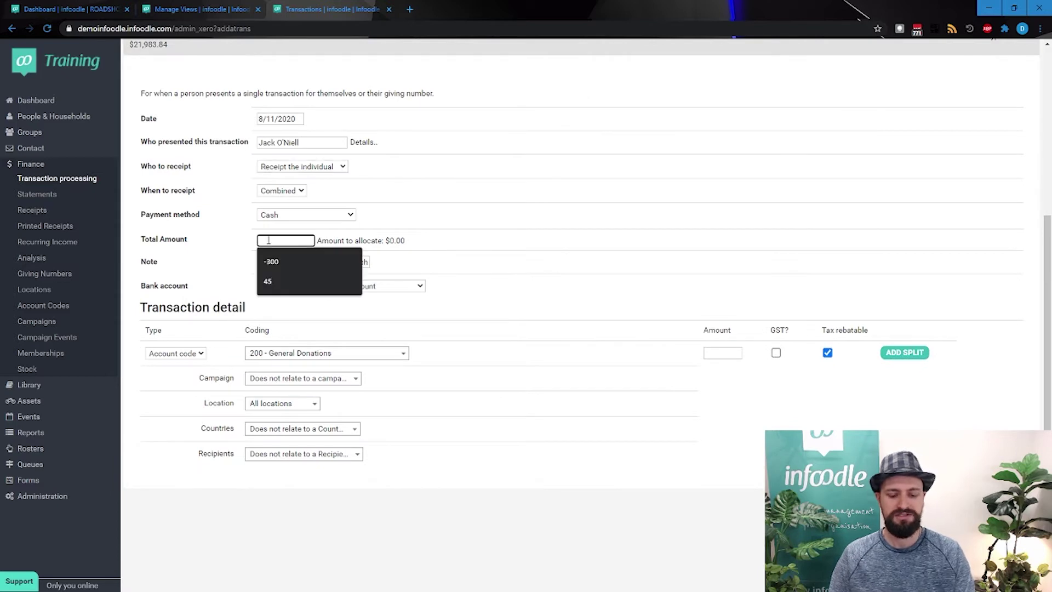
text(20)
click(470, 287)
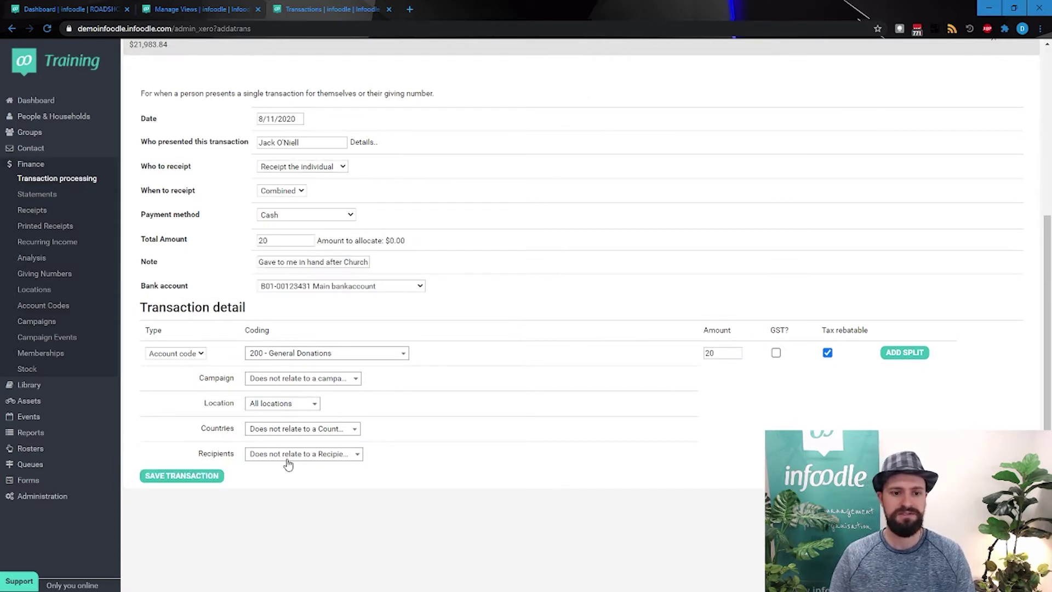
click(155, 478)
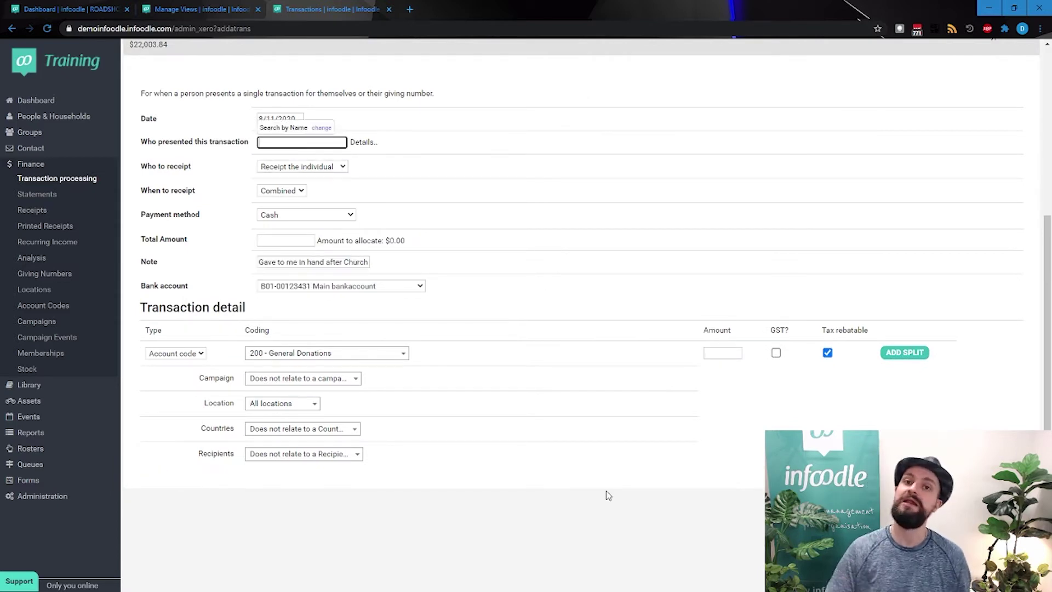
Step: Open the bank statement import for batch 20190401 and set the file format to CSV
scroll(605, 491, up, 5)
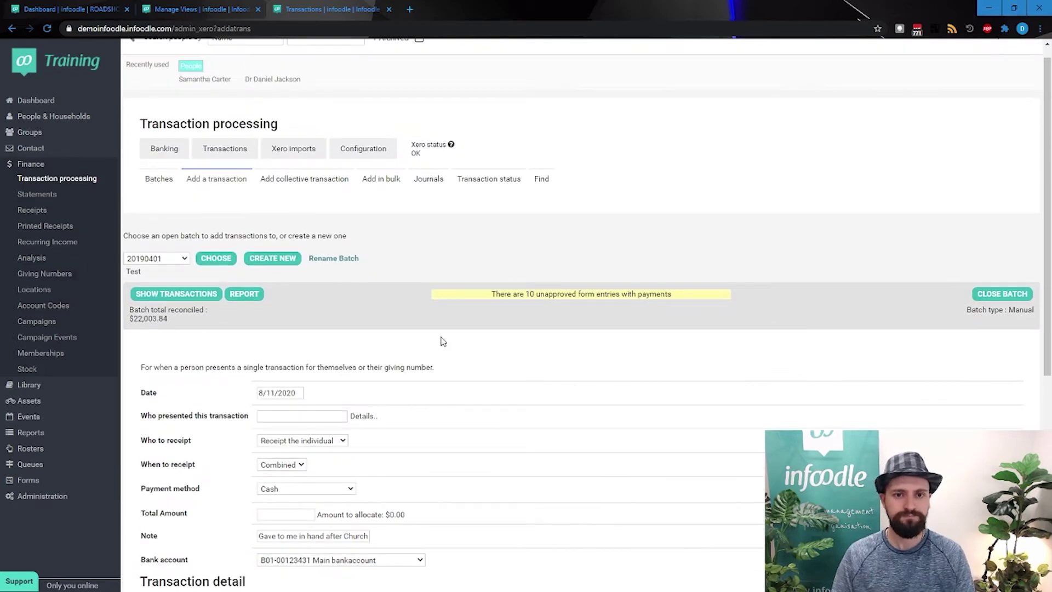
click(166, 158)
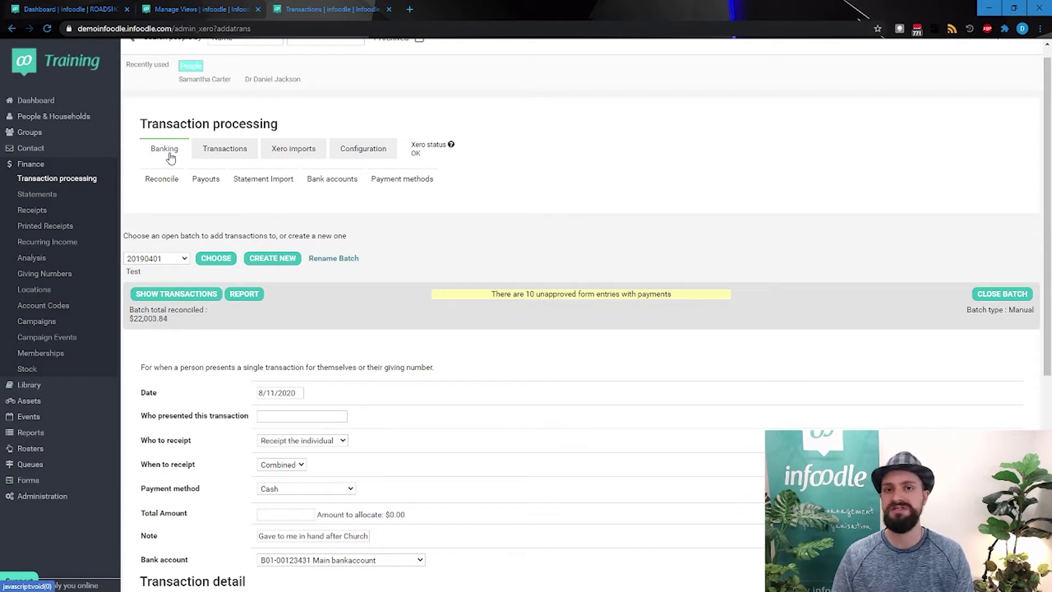
click(248, 183)
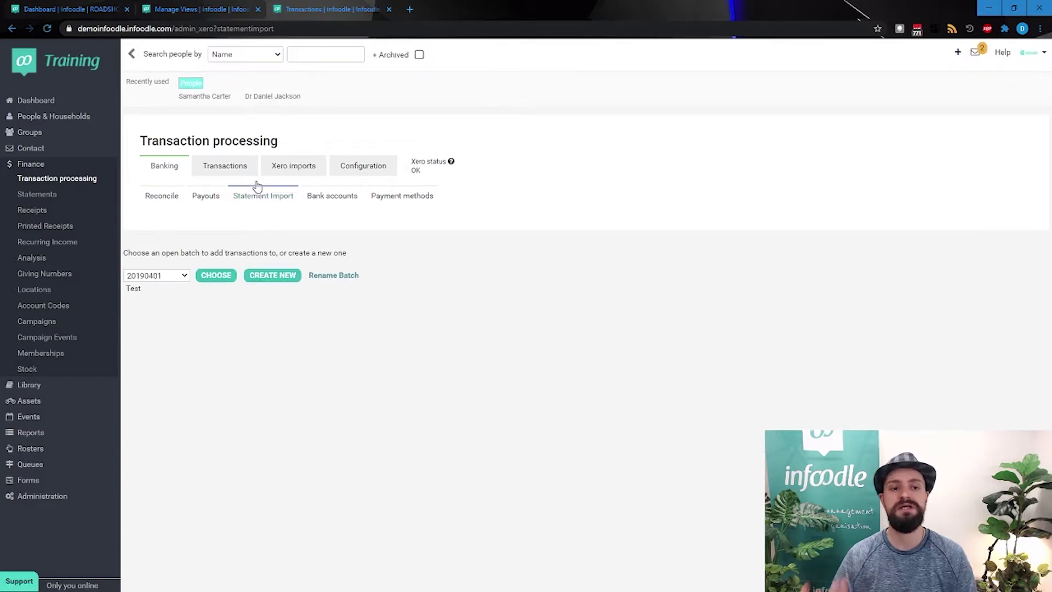
click(224, 282)
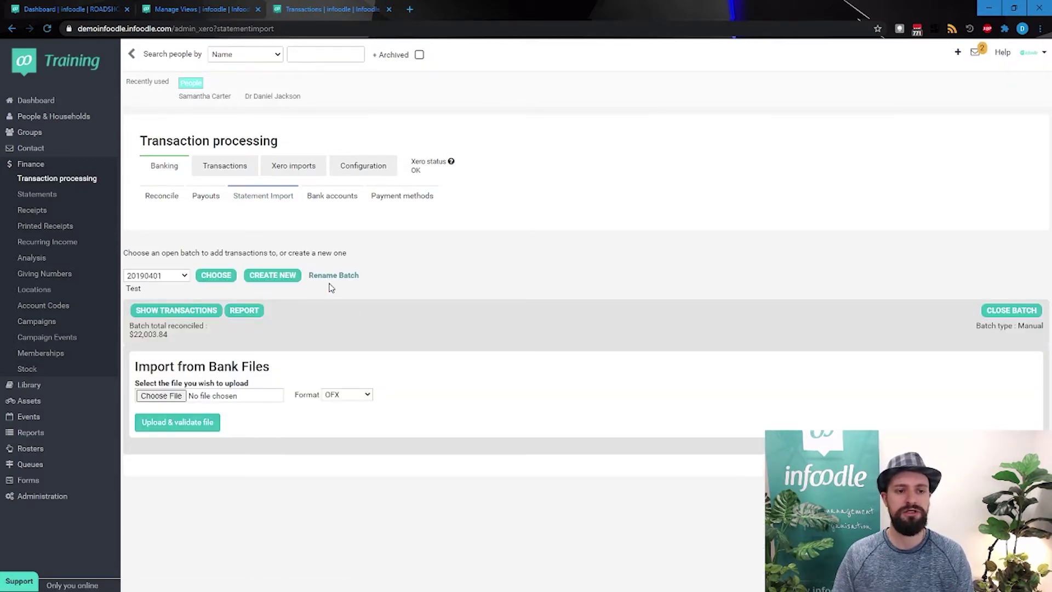
click(362, 398)
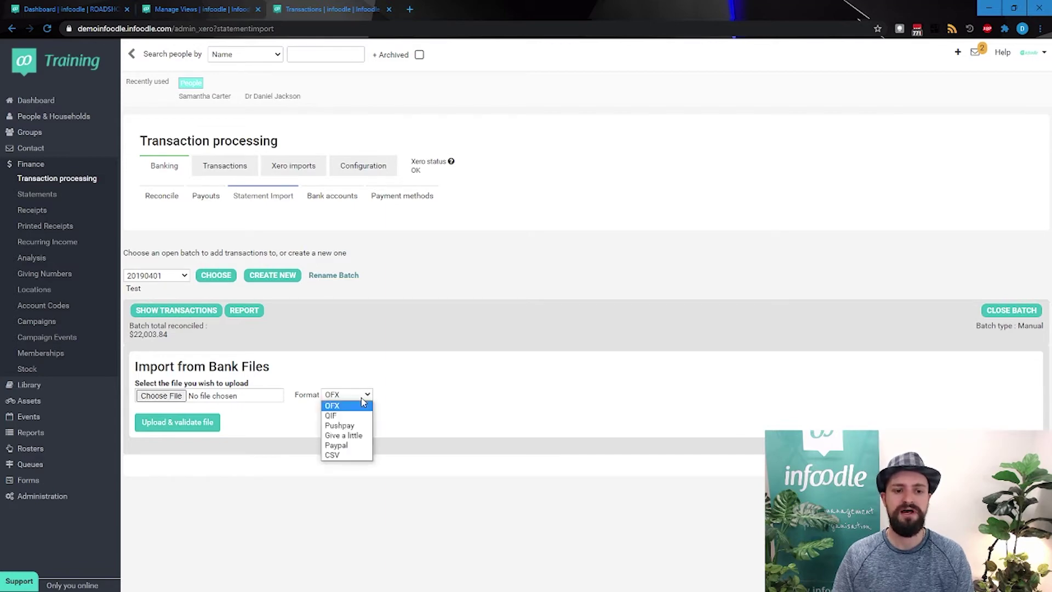
click(332, 455)
Step: Examine the CSV import settings, including the separators and the required and optional column mappings
scroll(488, 408, down, 7)
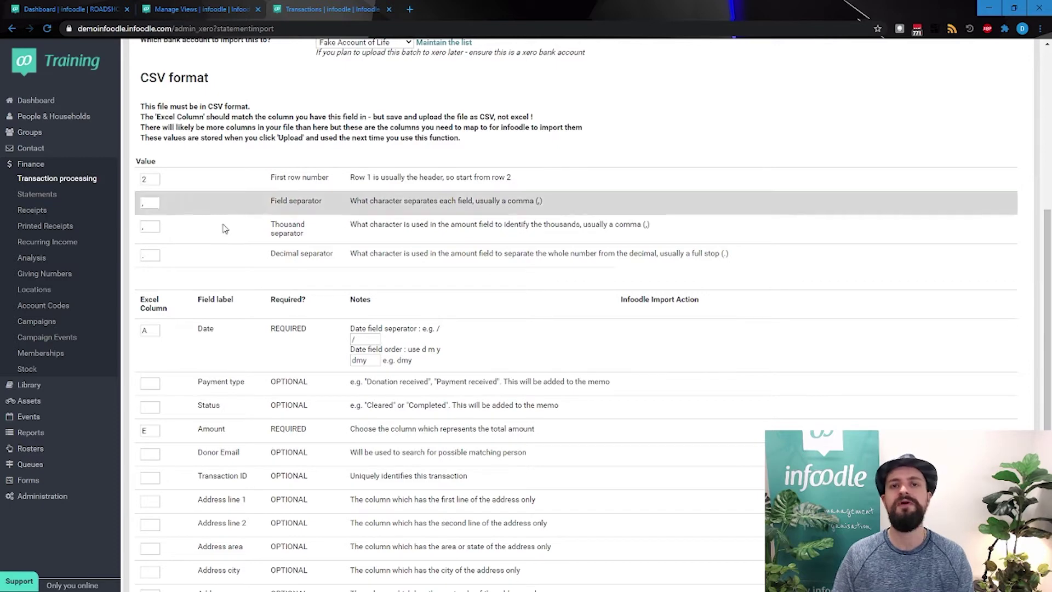
scroll(321, 303, down, 2)
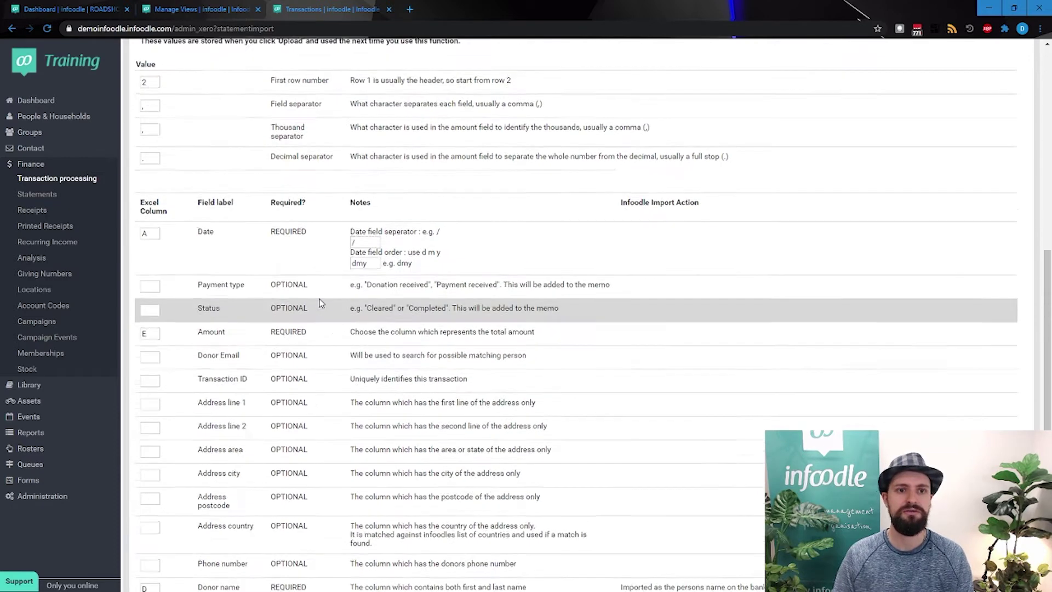
scroll(322, 303, up, 2)
scroll(290, 404, down, 3)
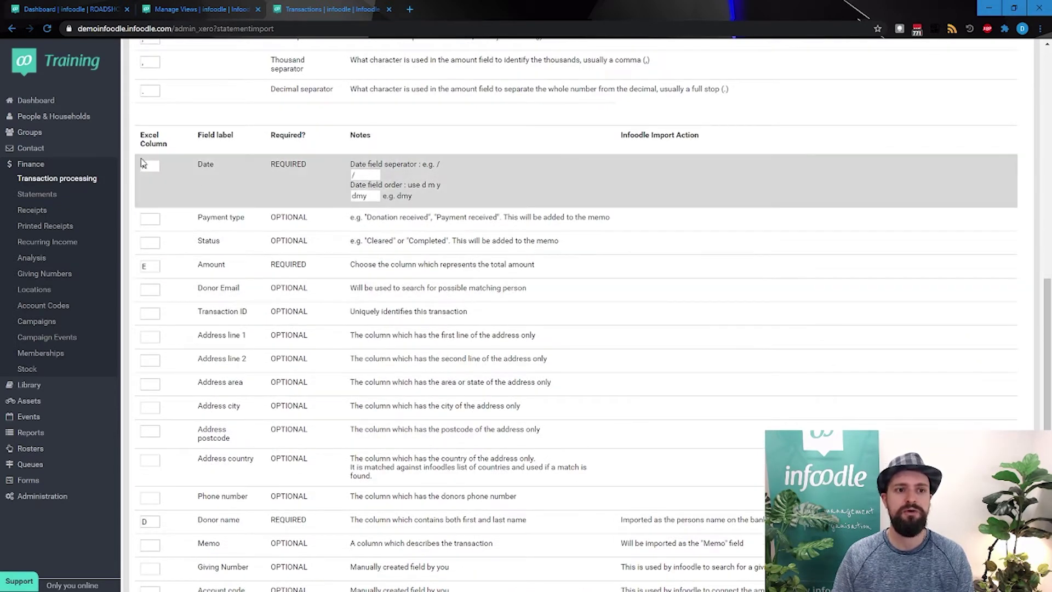
scroll(299, 305, down, 1)
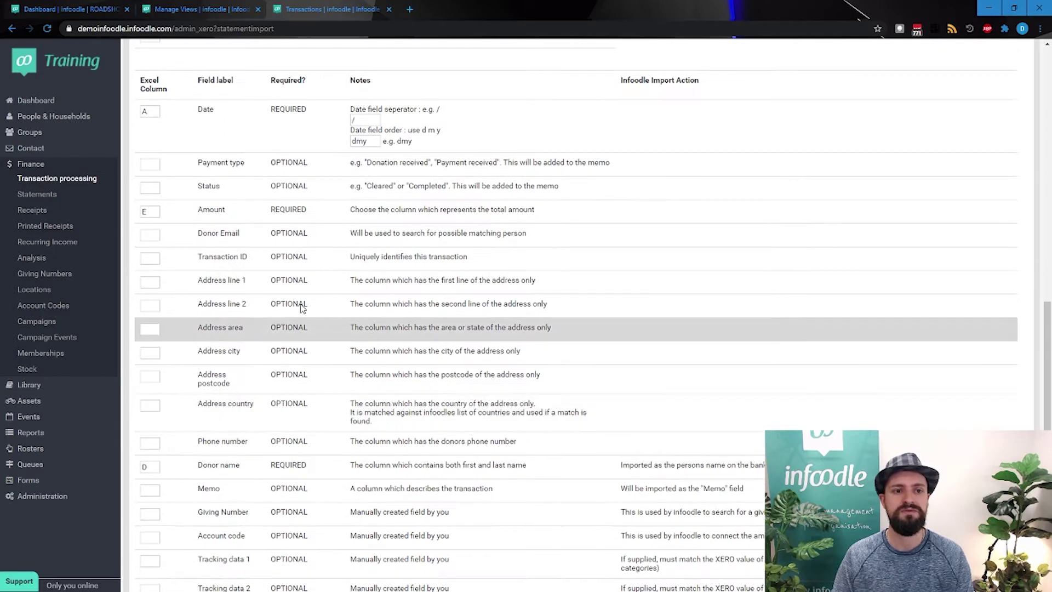
double_click(272, 210)
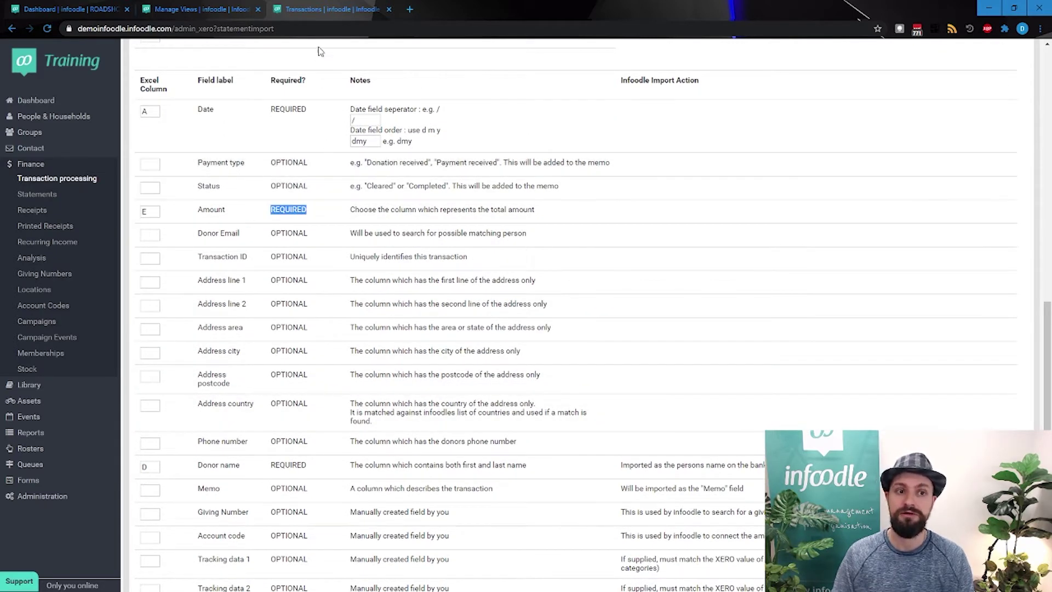
scroll(428, 255, down, 1)
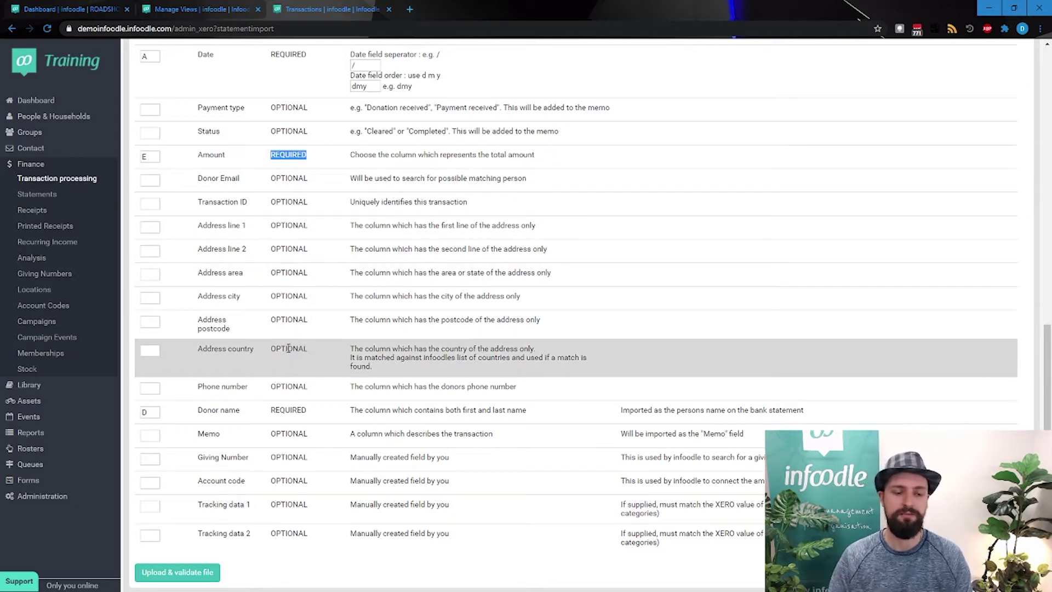
scroll(301, 347, down, 2)
click(261, 532)
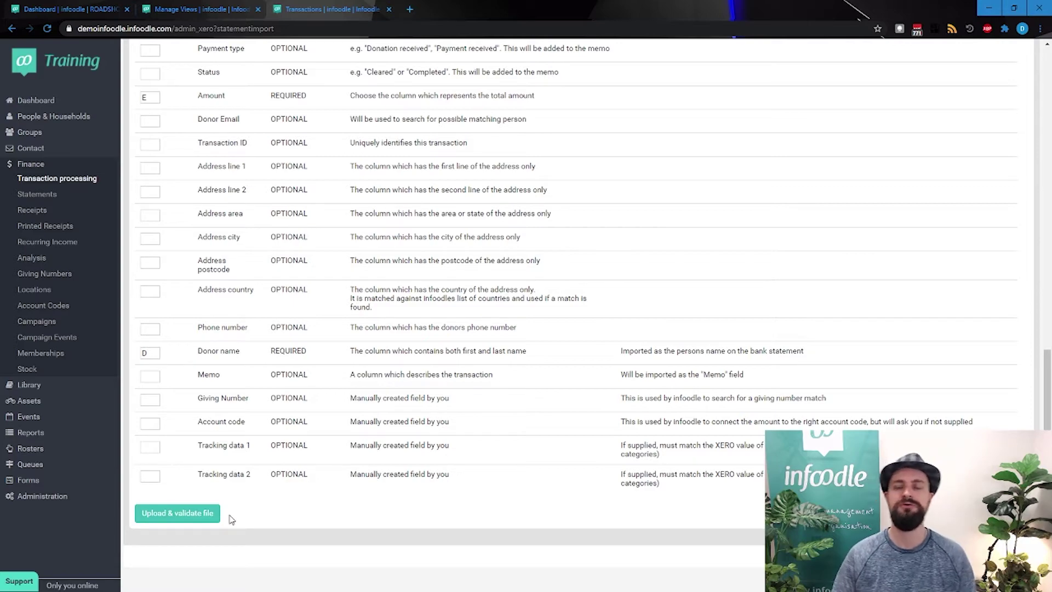
scroll(352, 458, up, 13)
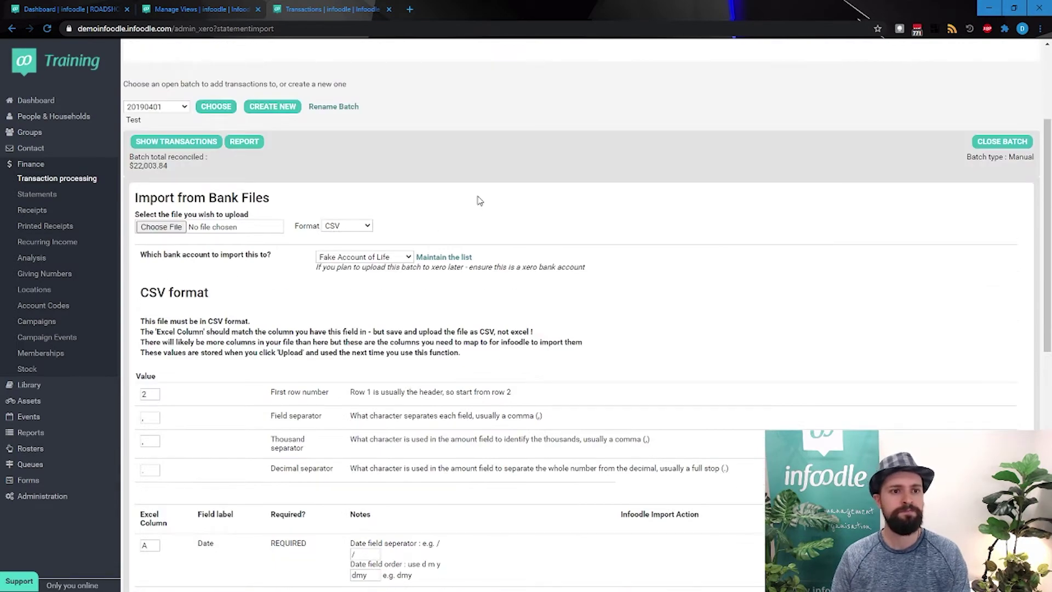
scroll(479, 200, up, 3)
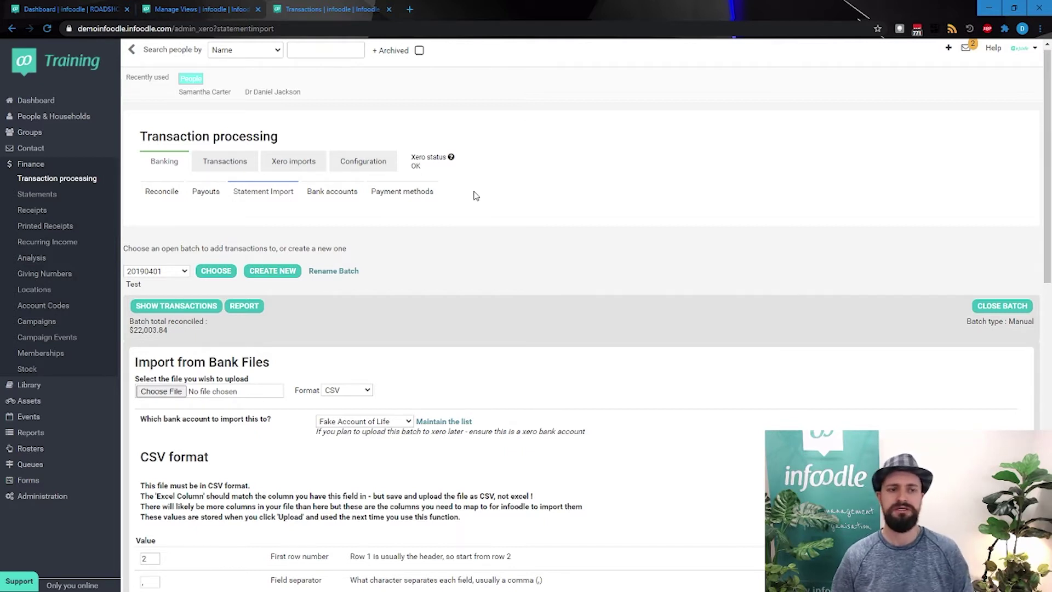
Step: Open the recently used doctor's finance activity and examine the General Donations entry dated 8 Nov 2020
click(267, 94)
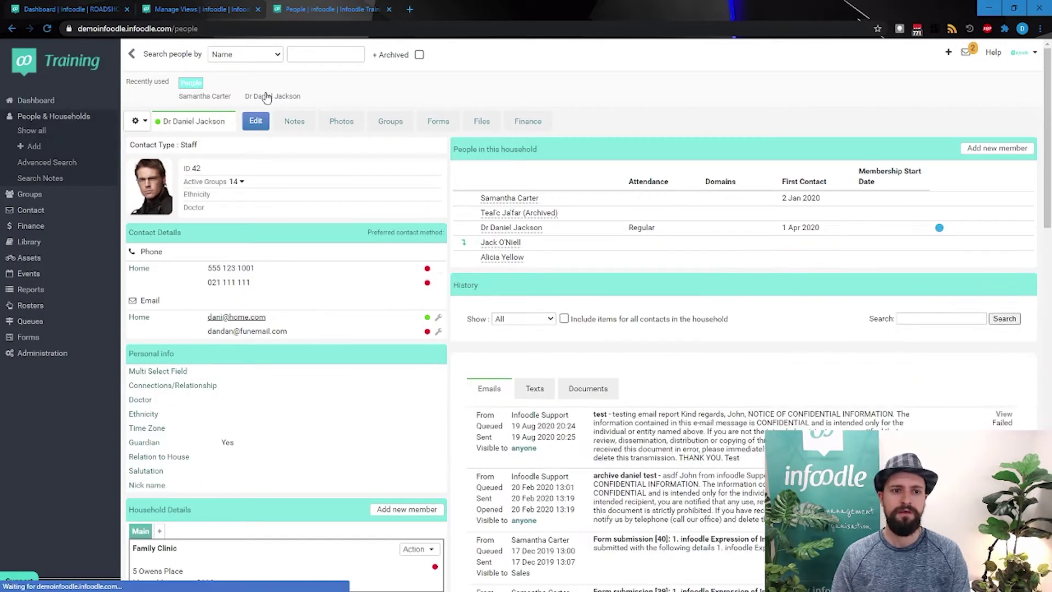
click(530, 127)
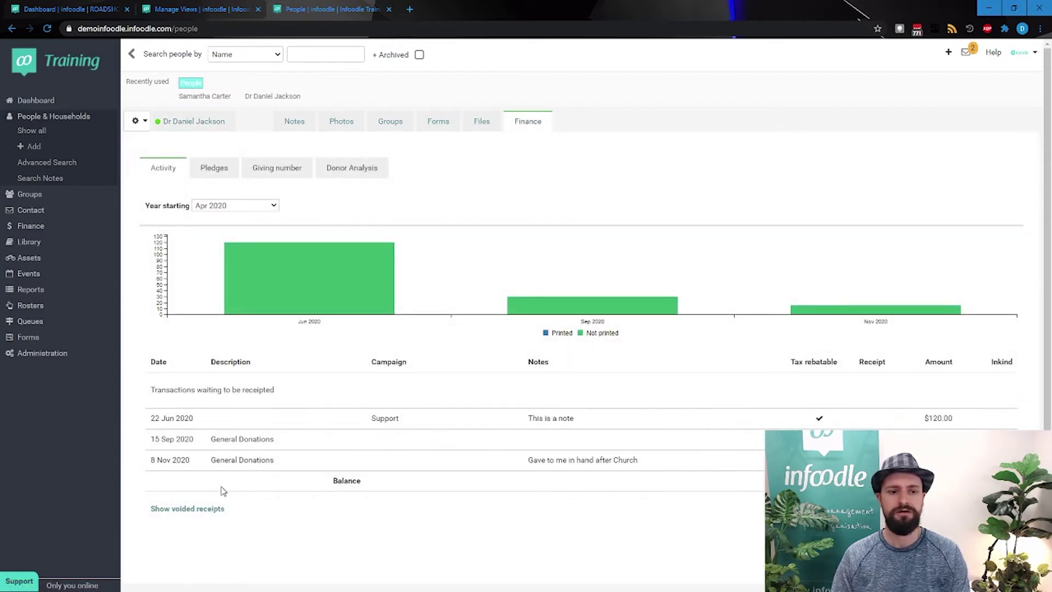
drag(150, 462, 282, 466)
click(433, 483)
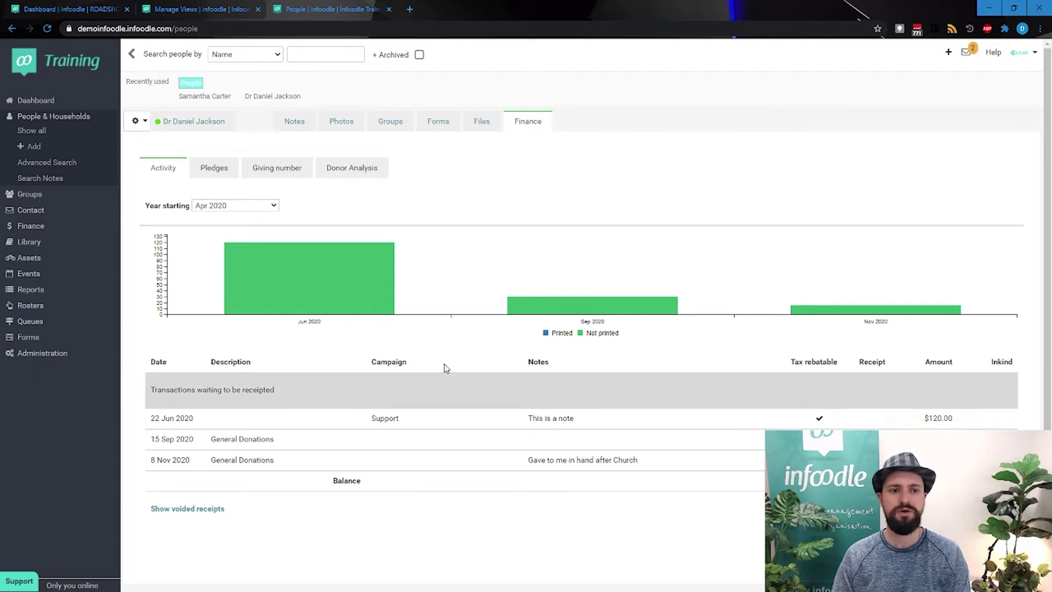
Step: View the doctor's finance activity for the year starting Apr 2019, and switch the filter to Show all transactions
click(218, 210)
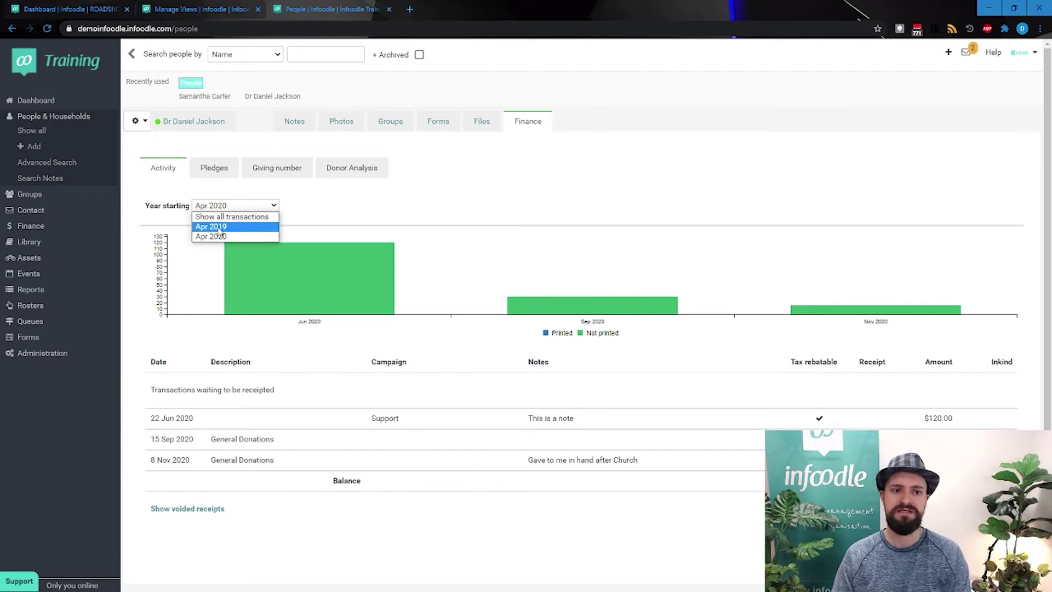
click(220, 226)
click(228, 211)
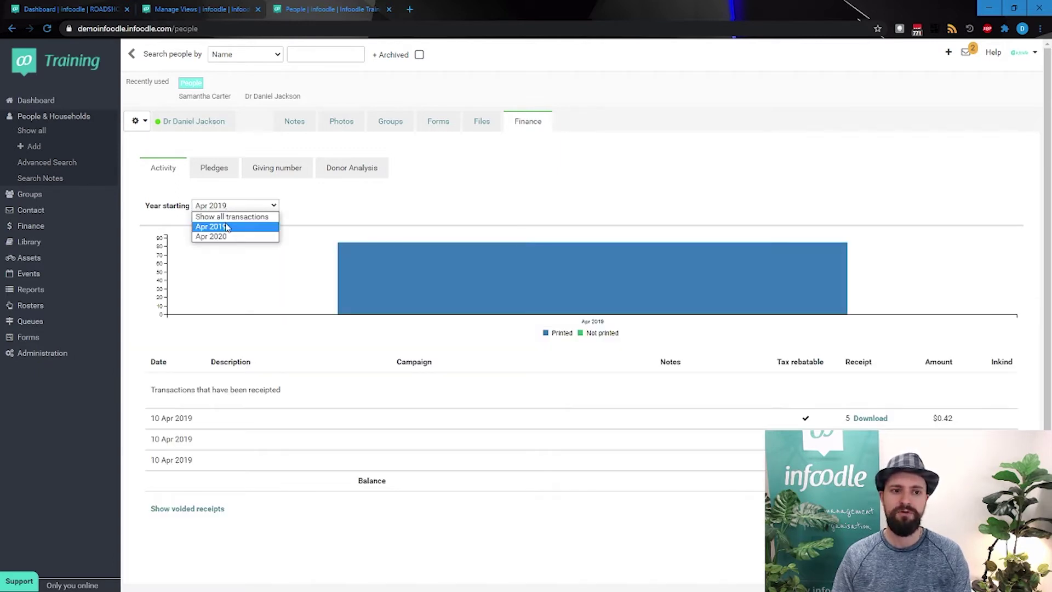
click(229, 209)
click(230, 208)
click(232, 217)
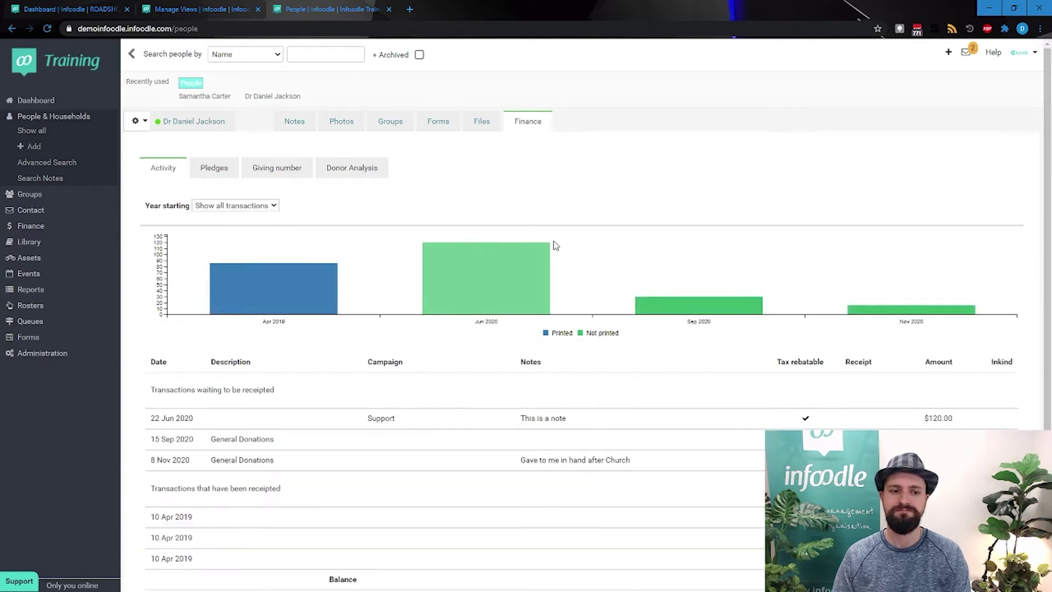
Step: Examine the activity list's two sections: transactions waiting to be receipted and transactions that have been receipted
scroll(553, 230, down, 2)
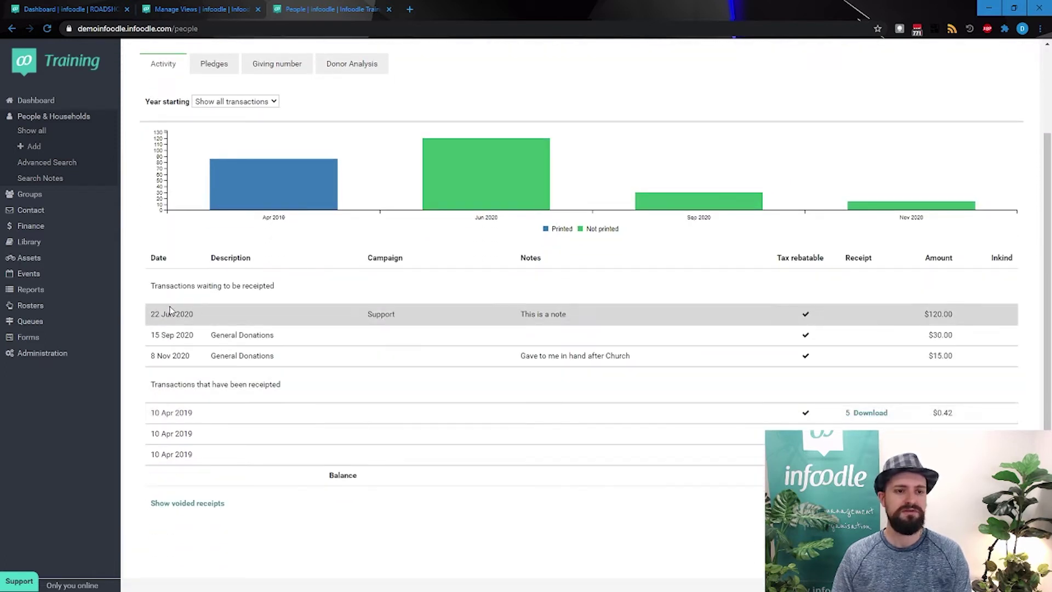
drag(199, 286, 274, 286)
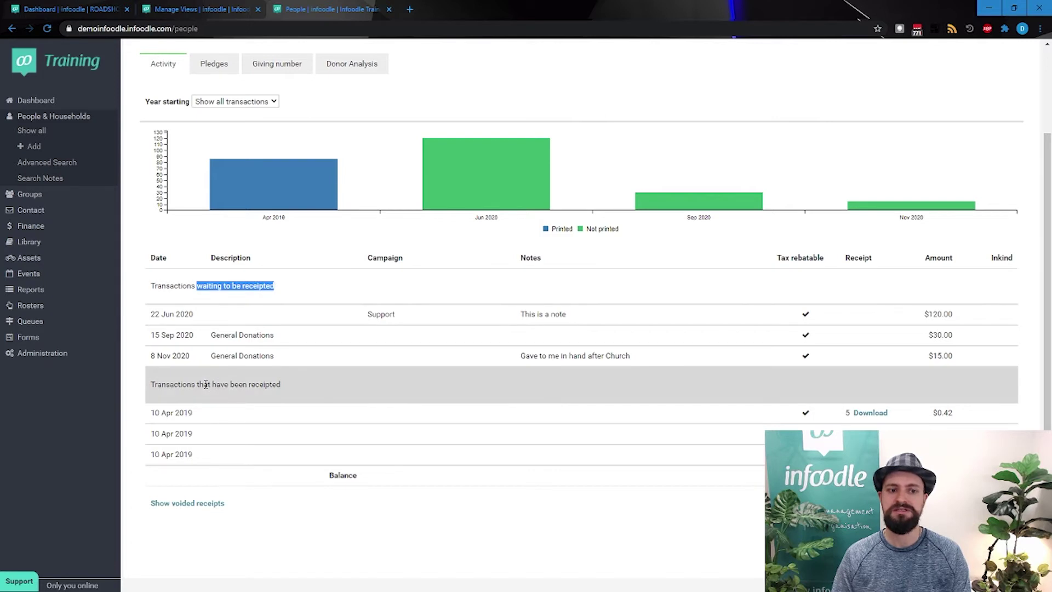
drag(190, 384, 297, 389)
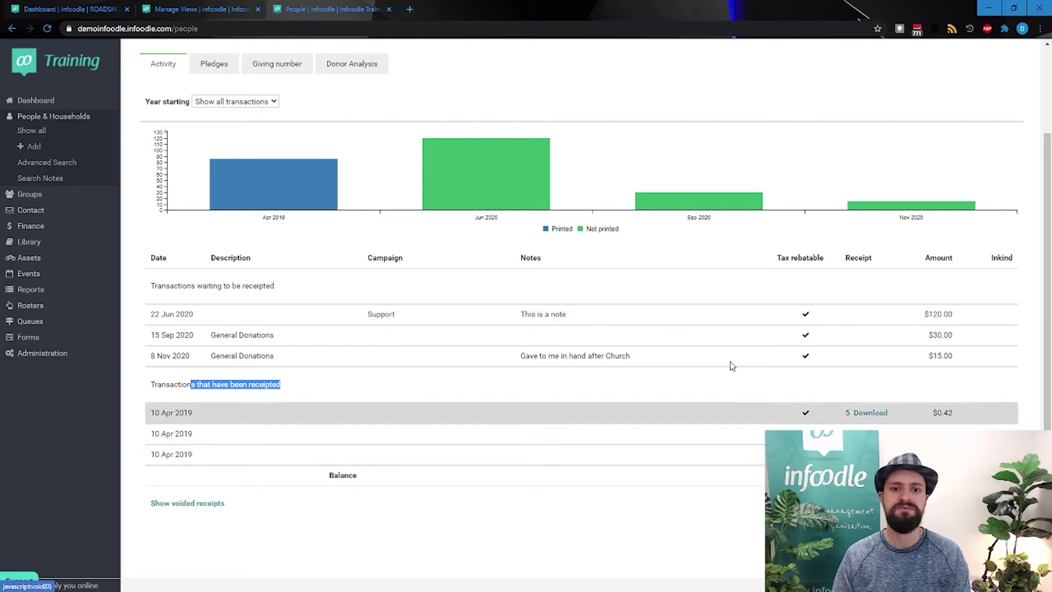
click(643, 241)
scroll(485, 308, up, 2)
scroll(484, 308, up, 1)
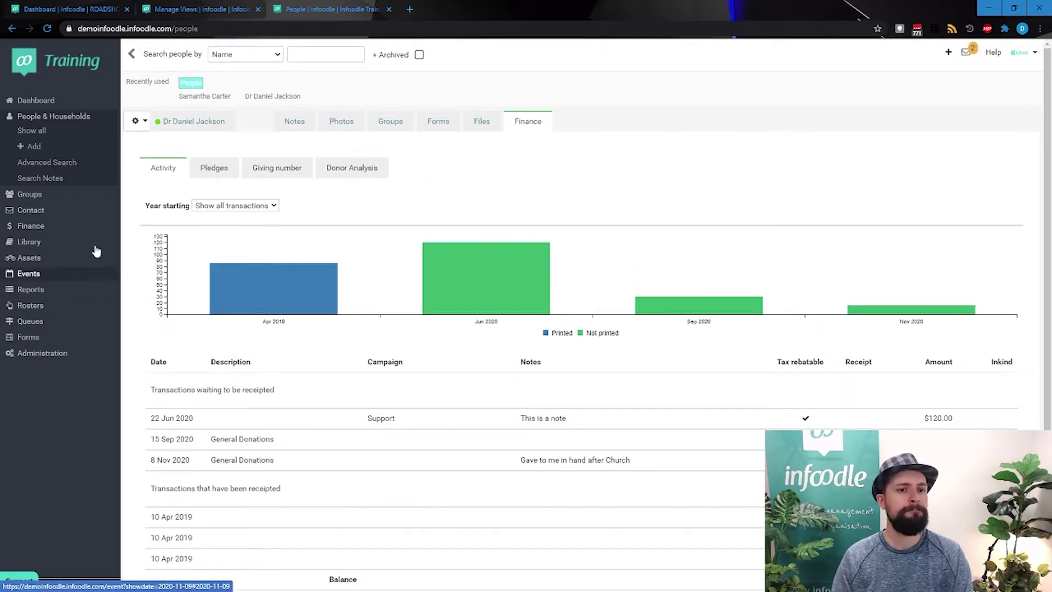
Step: Review the doctor's pledges, giving number and donor analysis
click(214, 172)
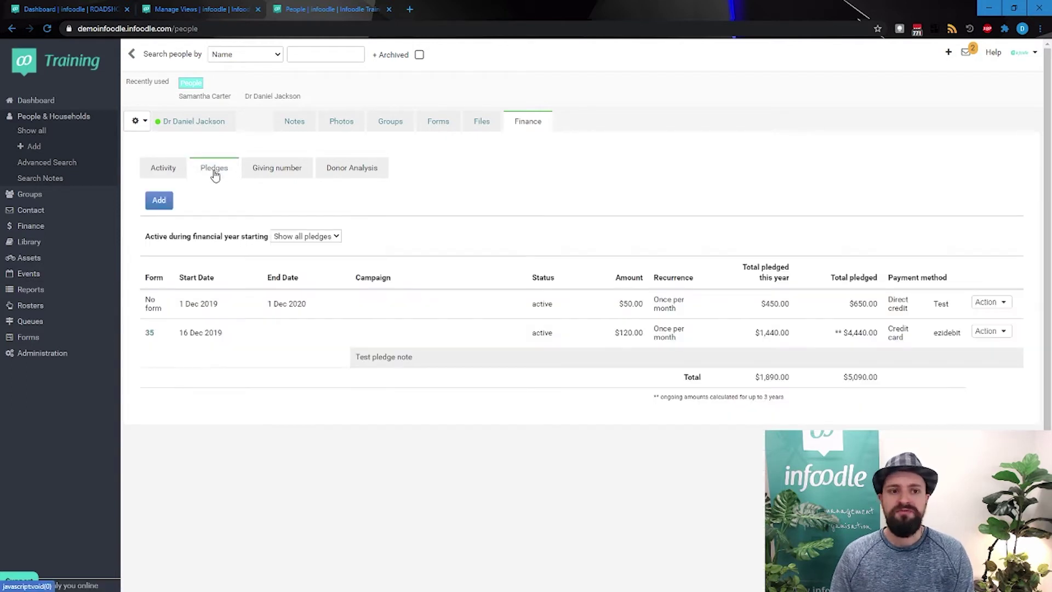
click(257, 173)
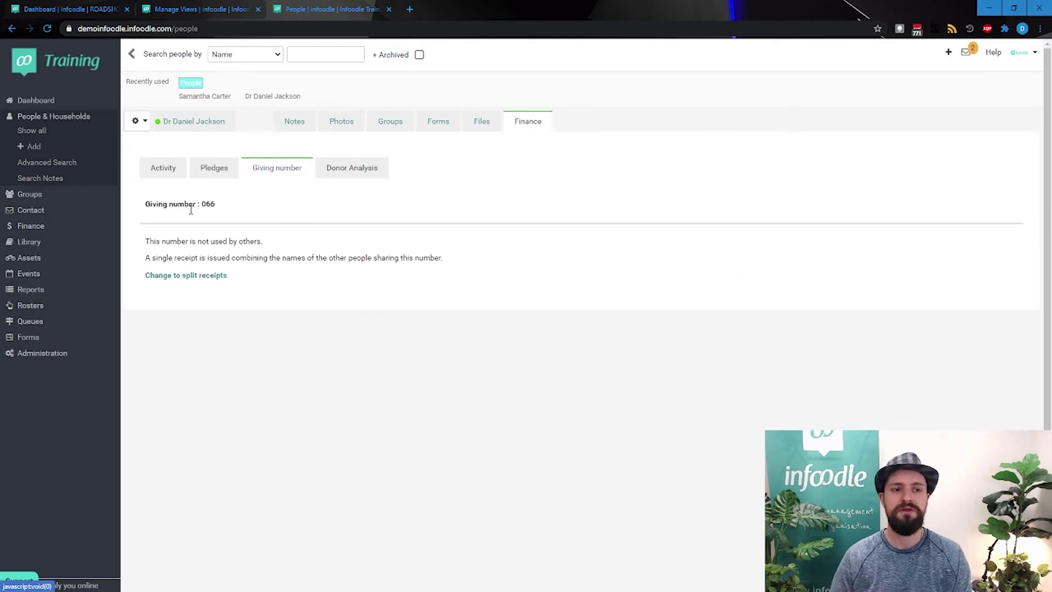
drag(178, 211, 237, 216)
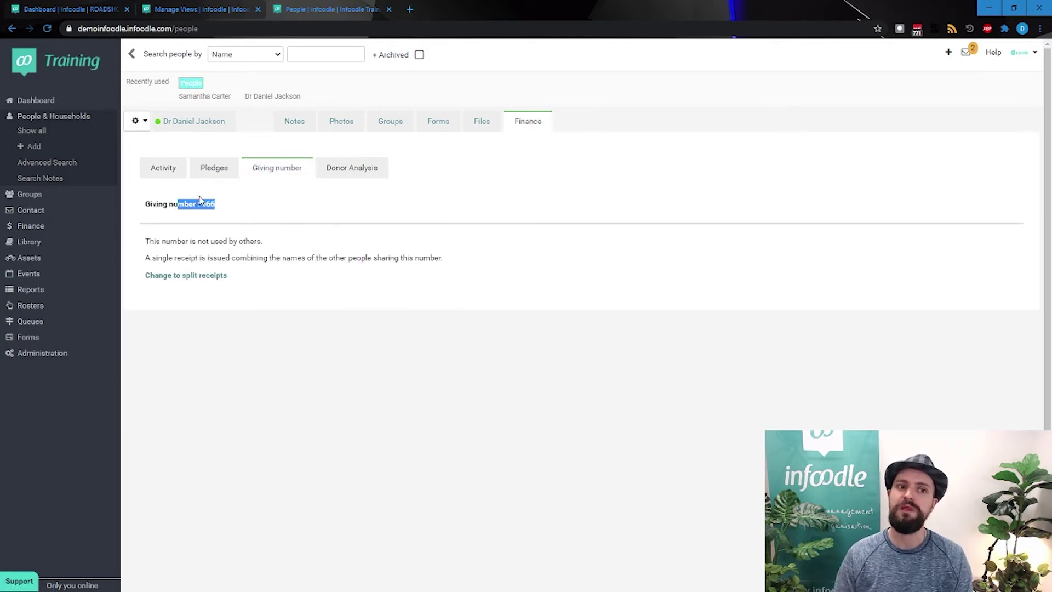
click(287, 215)
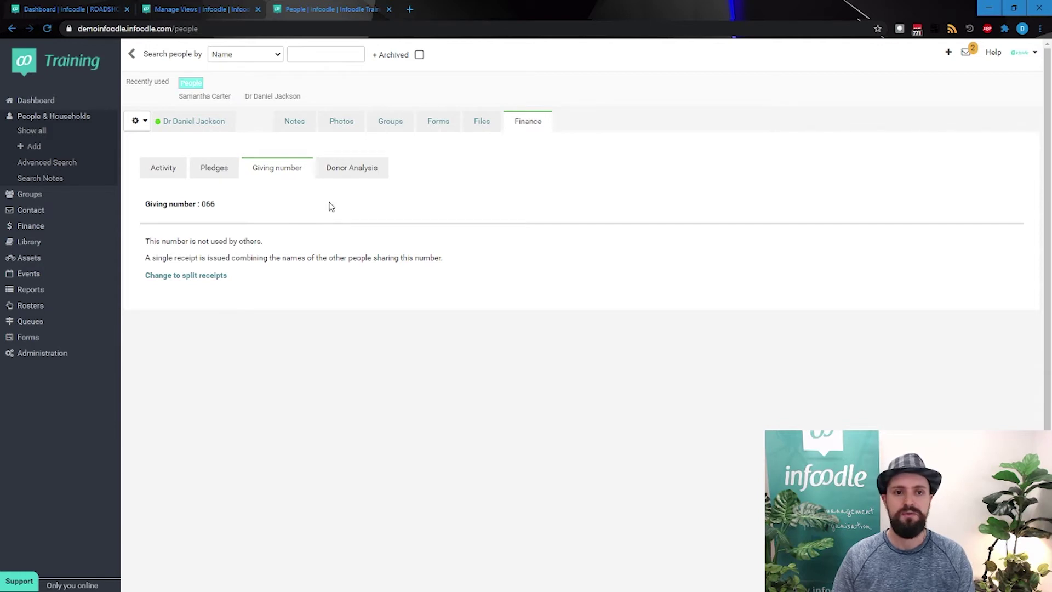
click(346, 176)
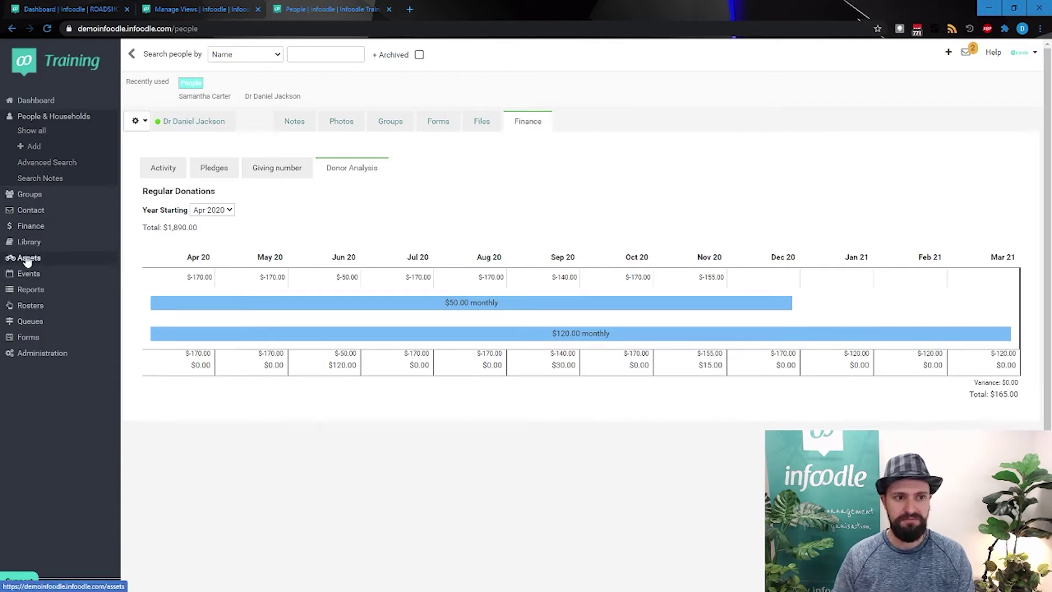
Step: Open the finance giving numbers page and enter the doctor's giving number in the search for a person by giving number
click(29, 229)
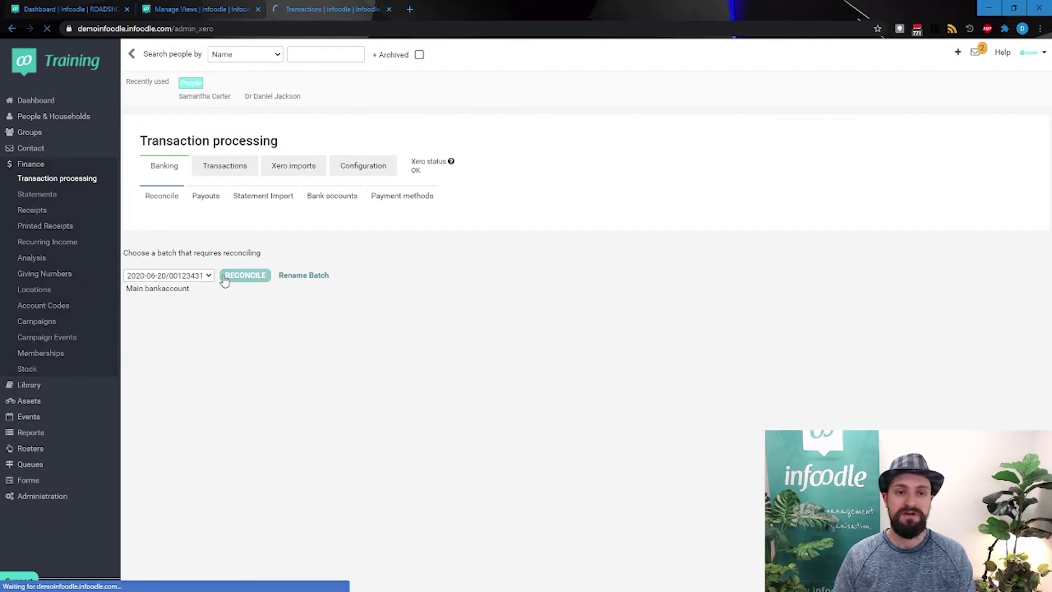
click(158, 253)
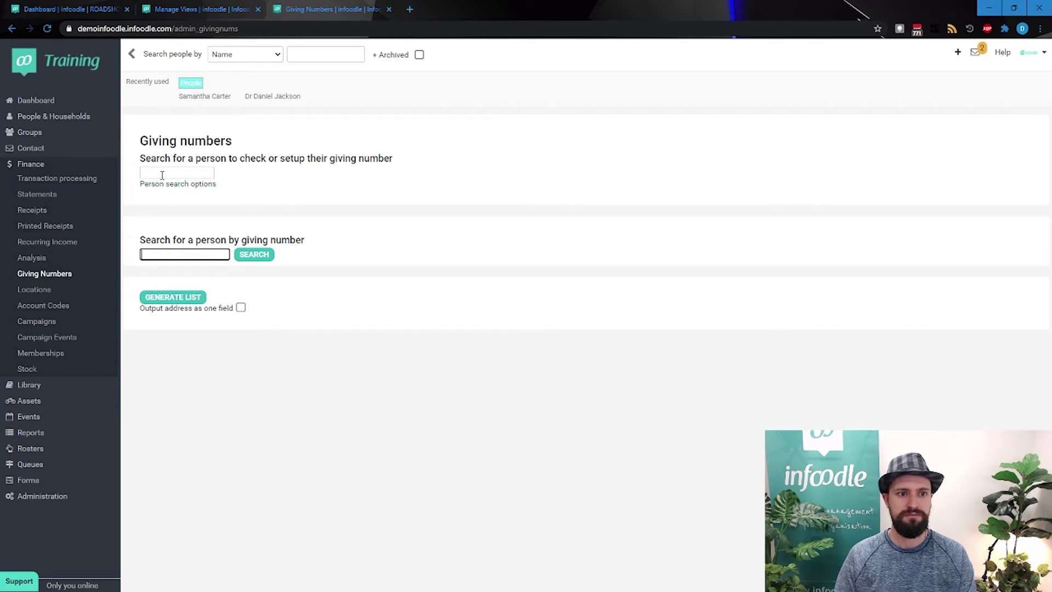
click(161, 174)
click(167, 259)
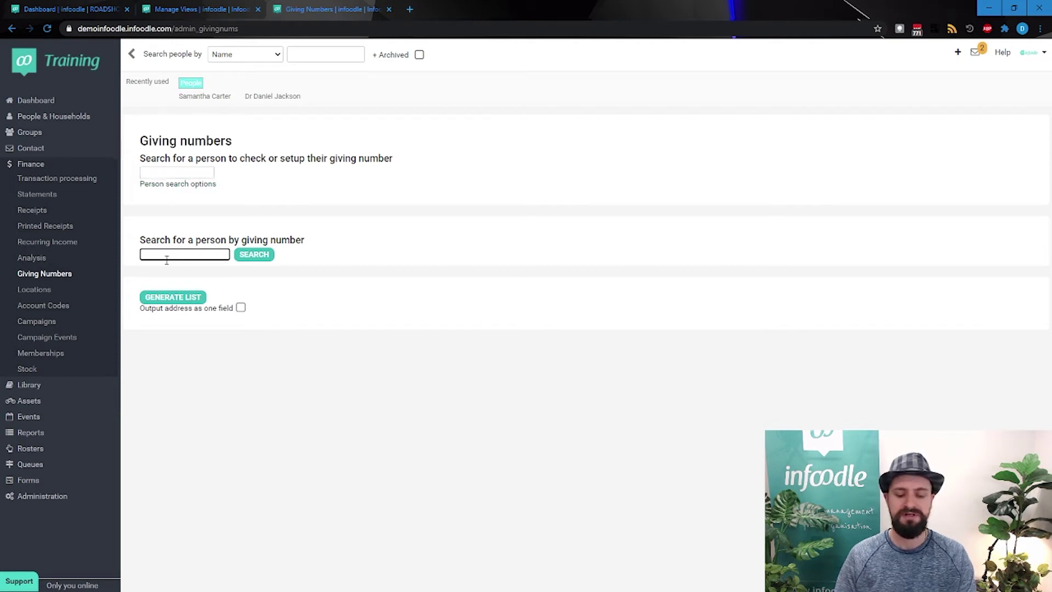
text(66)
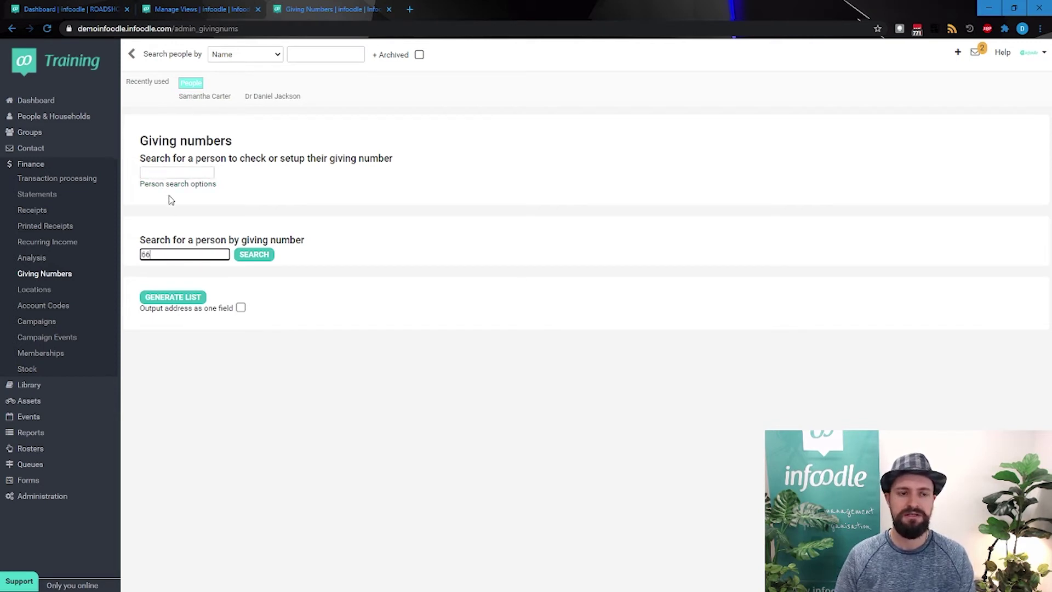
Step: Find the doctor by first name, assign the same giving number to the third listed person, and save the update
click(175, 171)
text(dan)
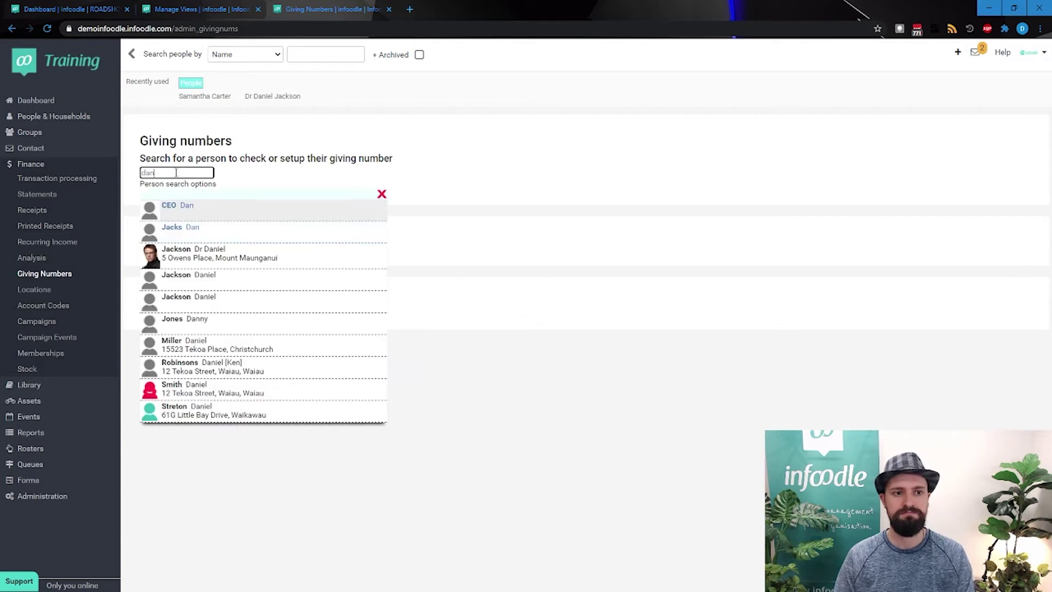
click(182, 255)
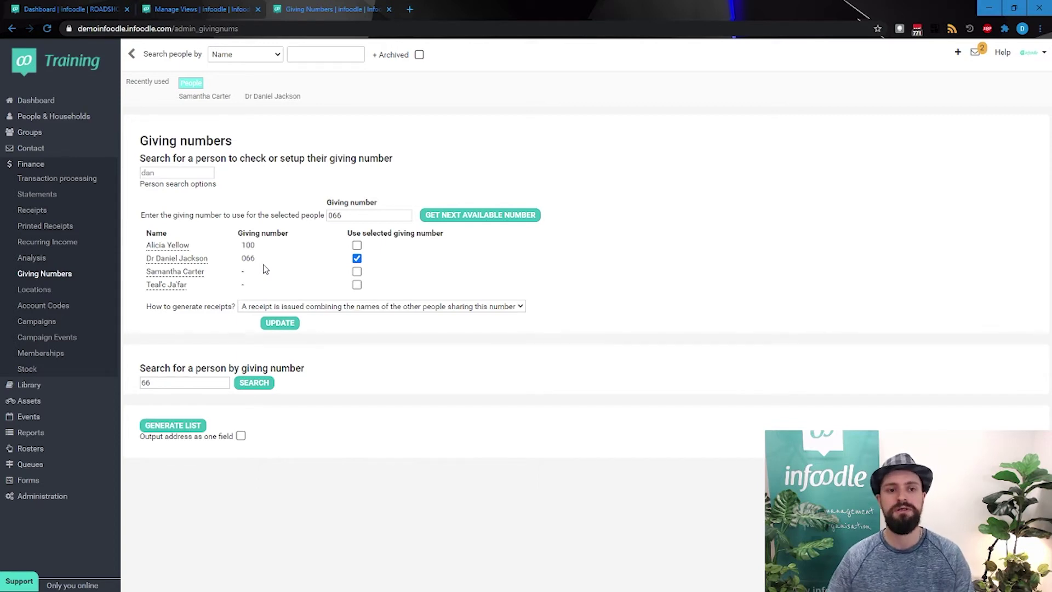
click(358, 273)
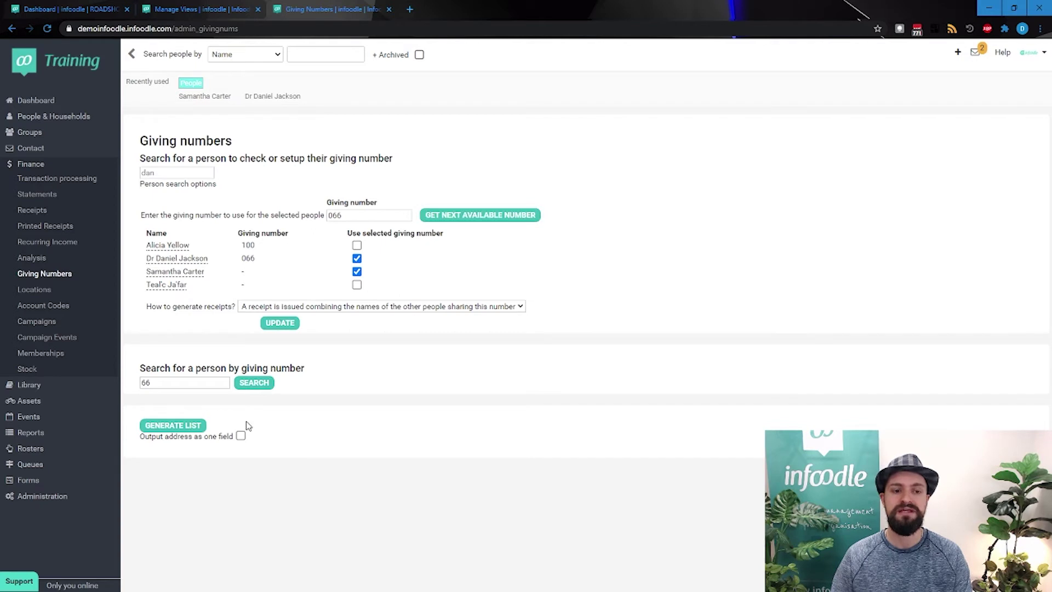
click(271, 327)
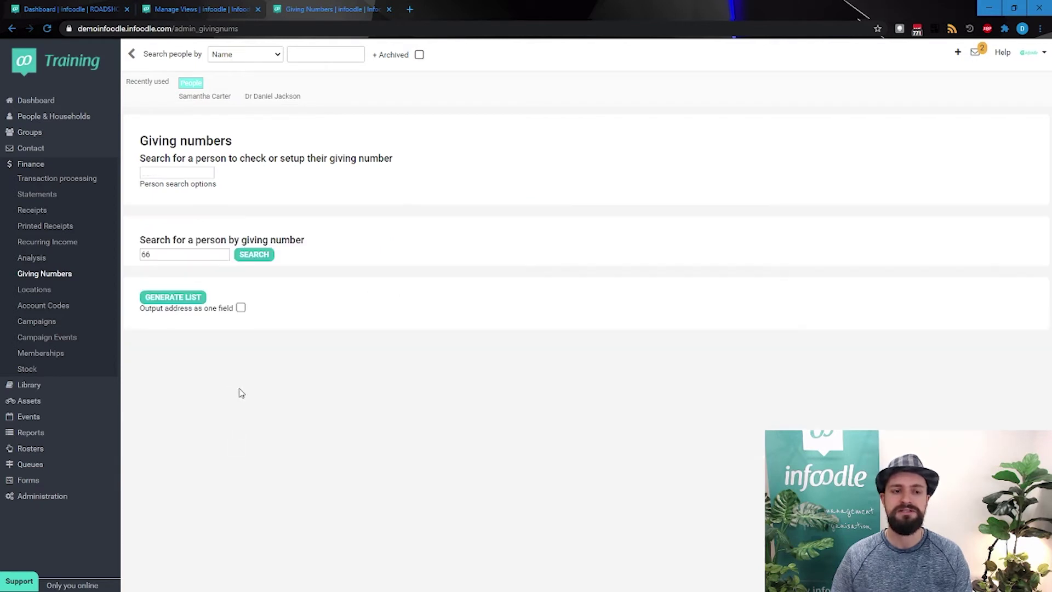
Step: Reopen the doctor's giving number setup by first name and examine the options for how to generate receipts
click(195, 173)
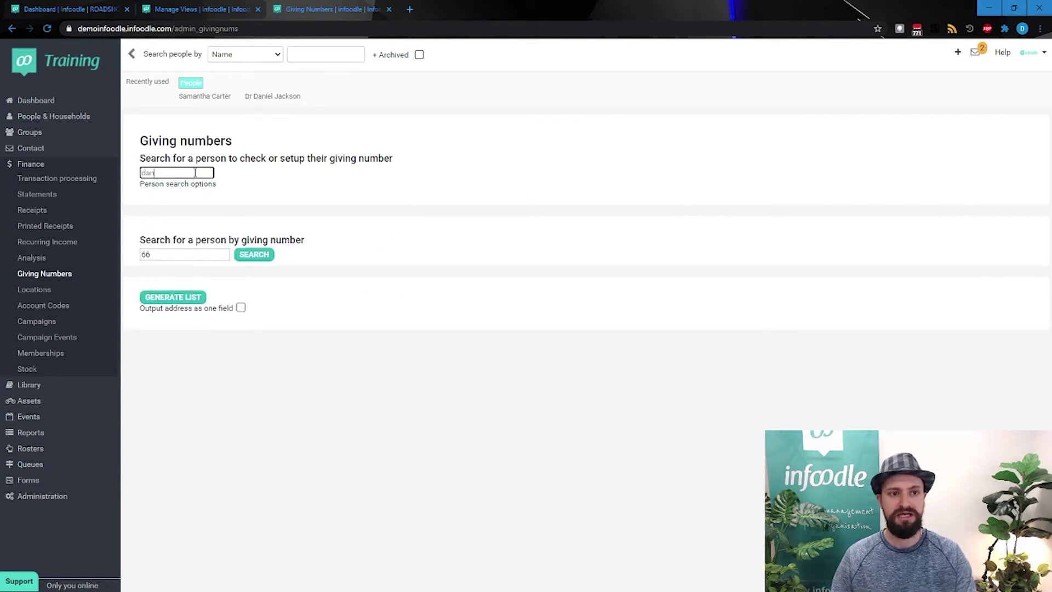
text(dan)
click(192, 261)
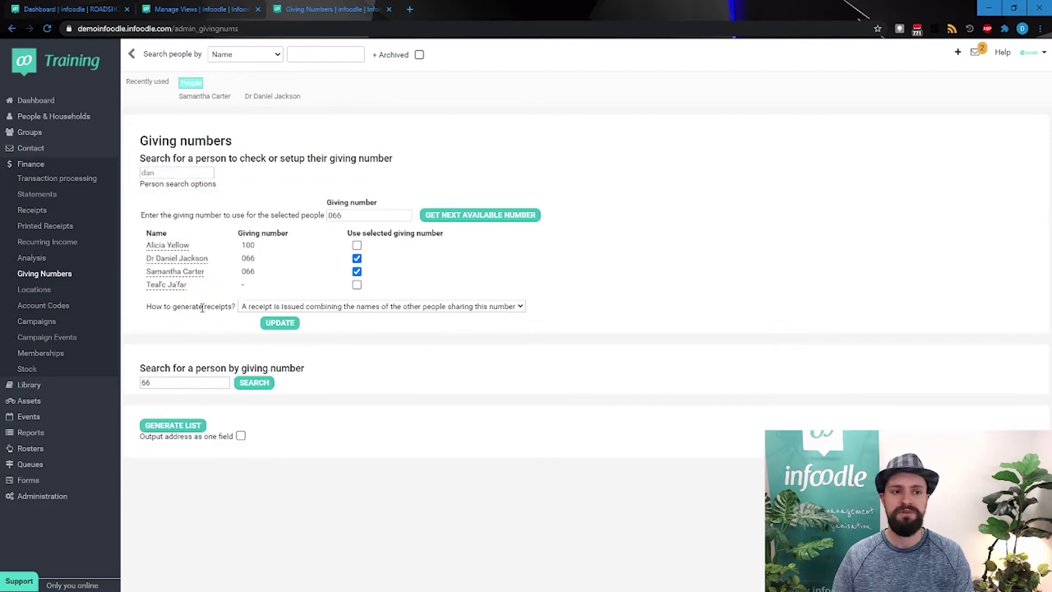
drag(145, 307, 234, 307)
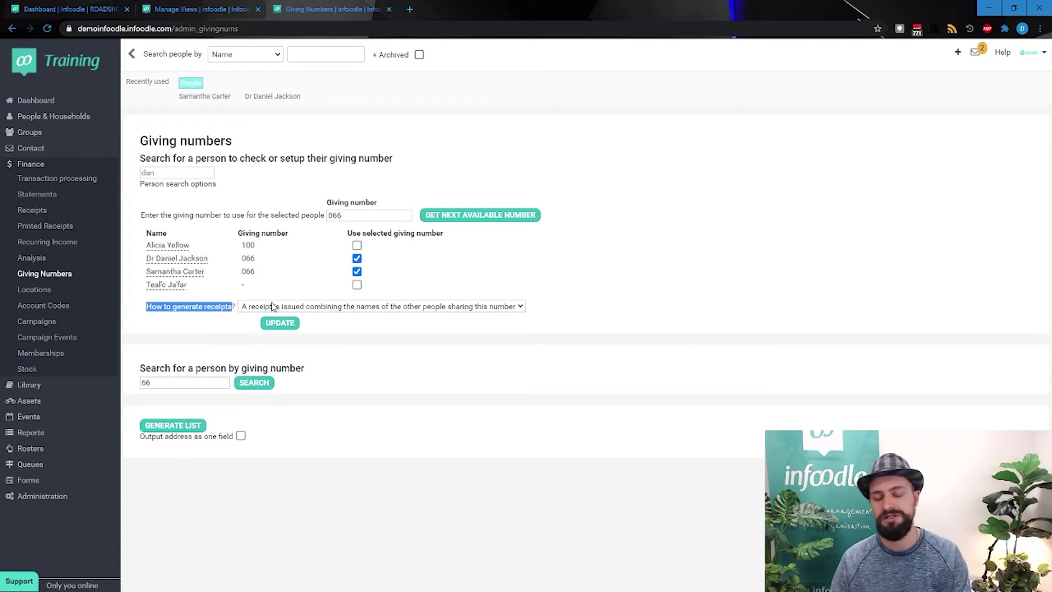
click(389, 308)
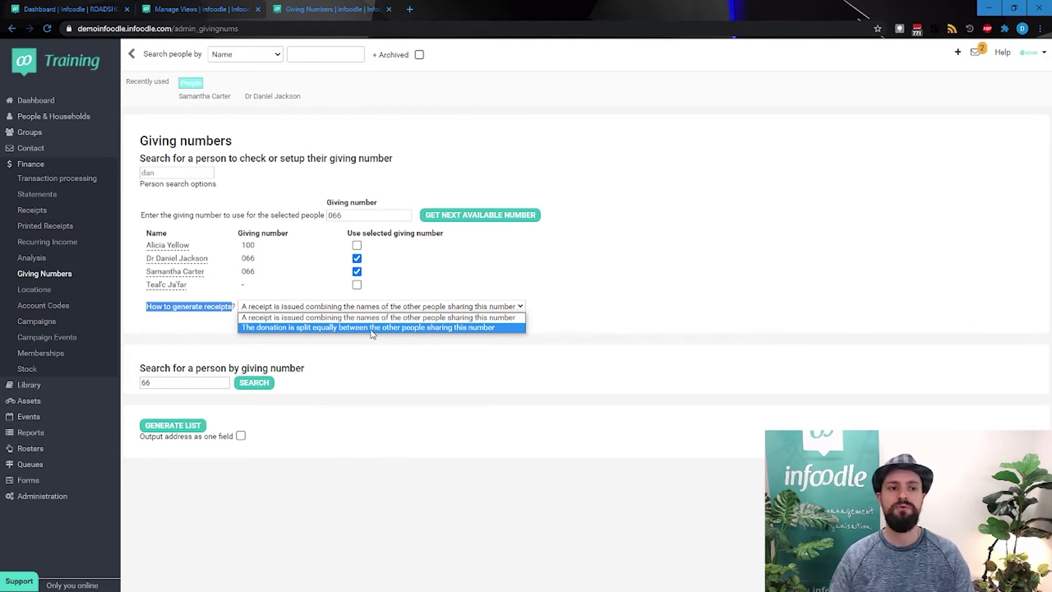
click(437, 288)
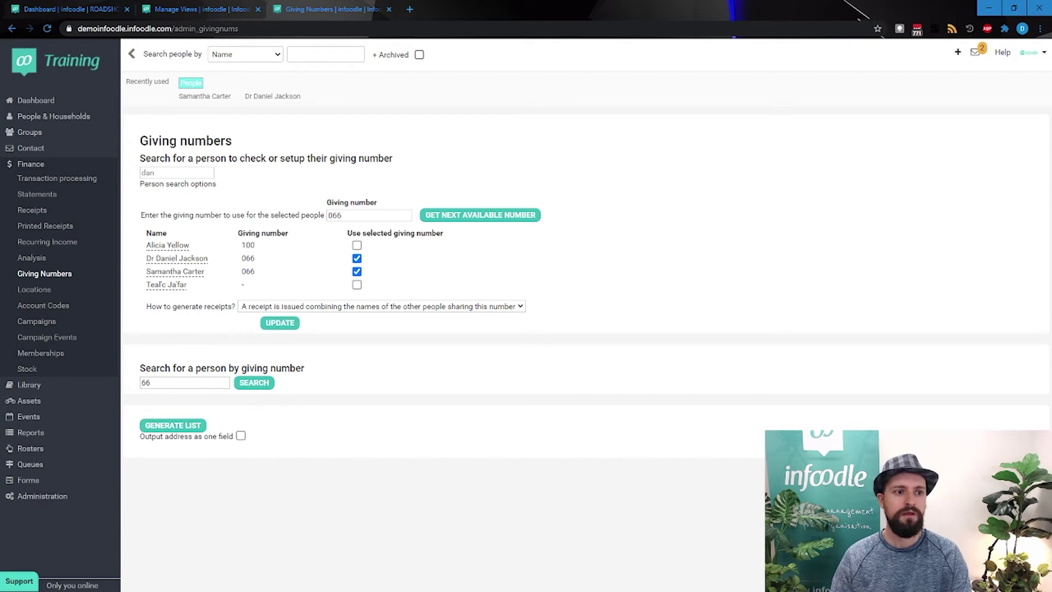
Step: Open the donation receipts page and examine its transaction filters, including the Show each transaction option
click(24, 212)
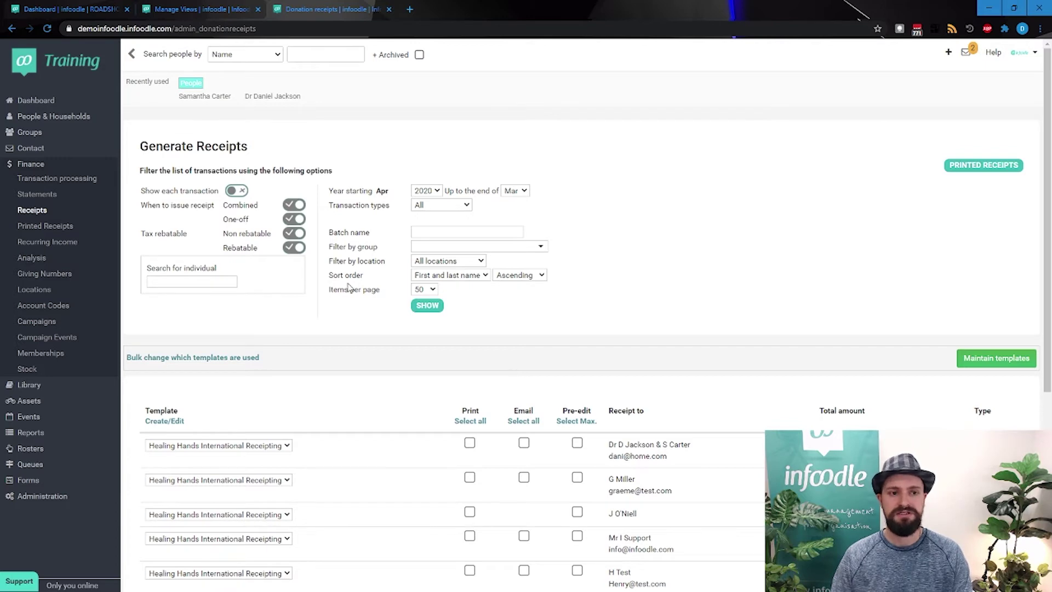
scroll(349, 282, down, 1)
scroll(348, 282, up, 1)
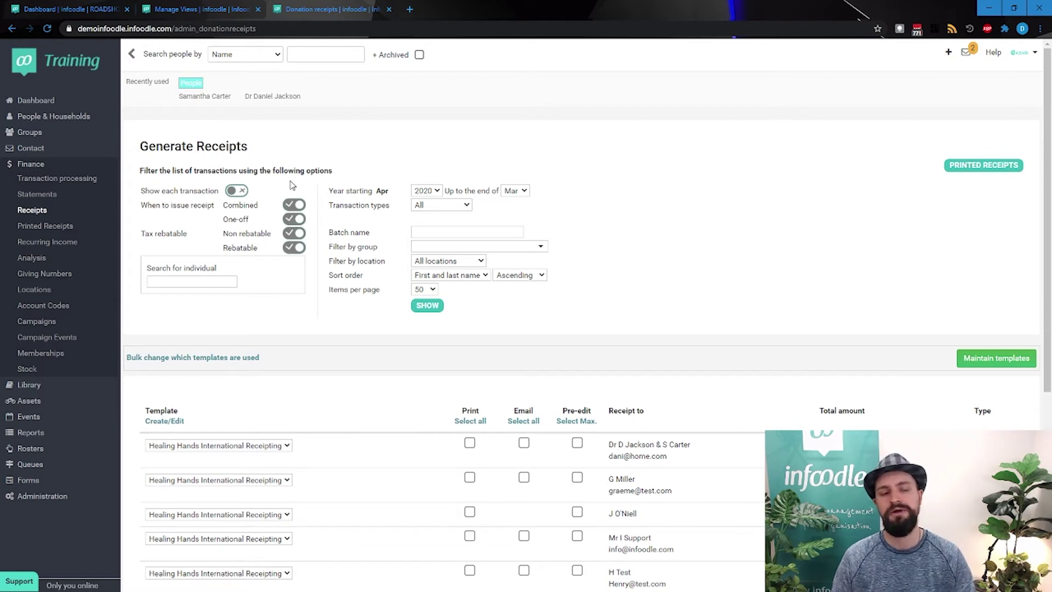
drag(141, 193, 221, 196)
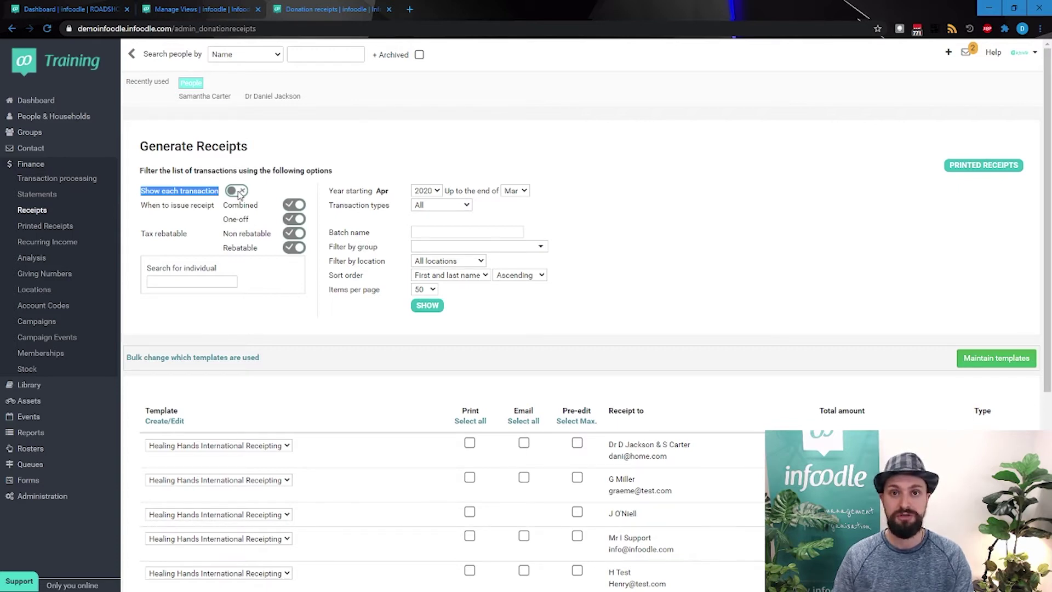
click(254, 202)
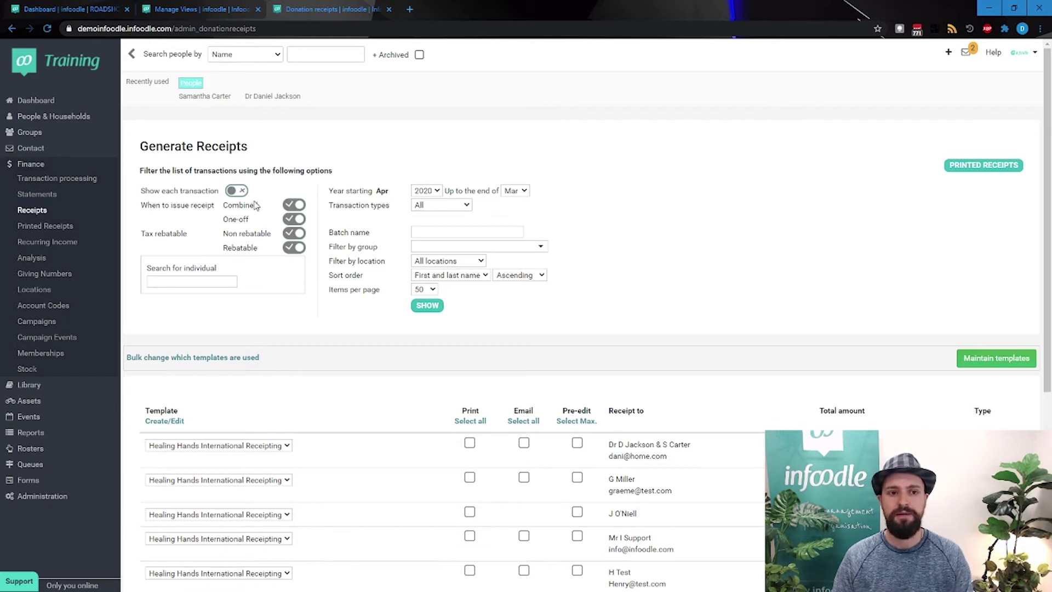
Step: Turn on Show each transaction, review the individually listed transactions, and turn the option back off
click(237, 190)
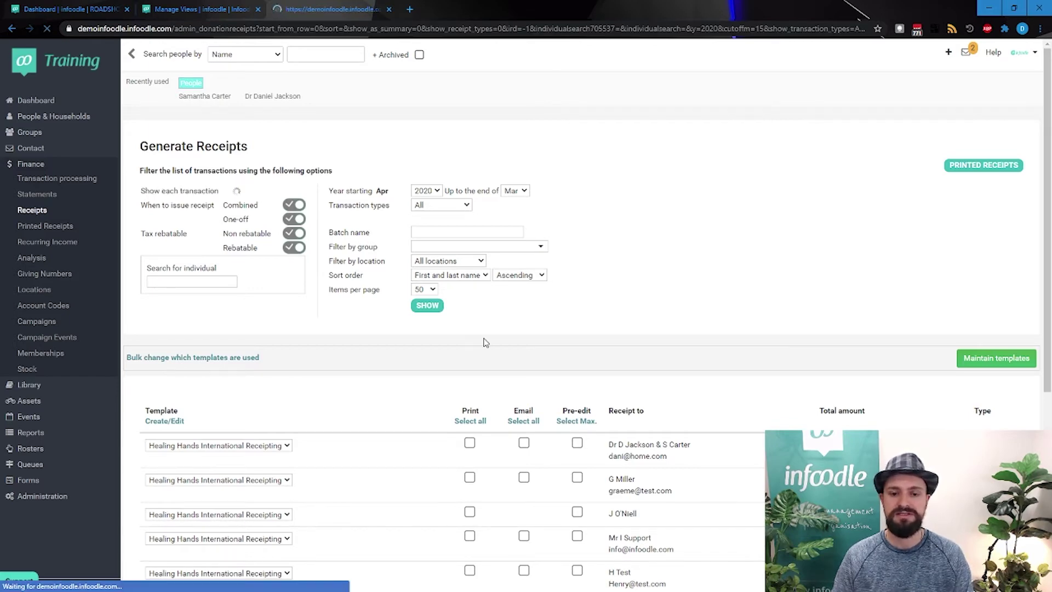
scroll(595, 402, down, 2)
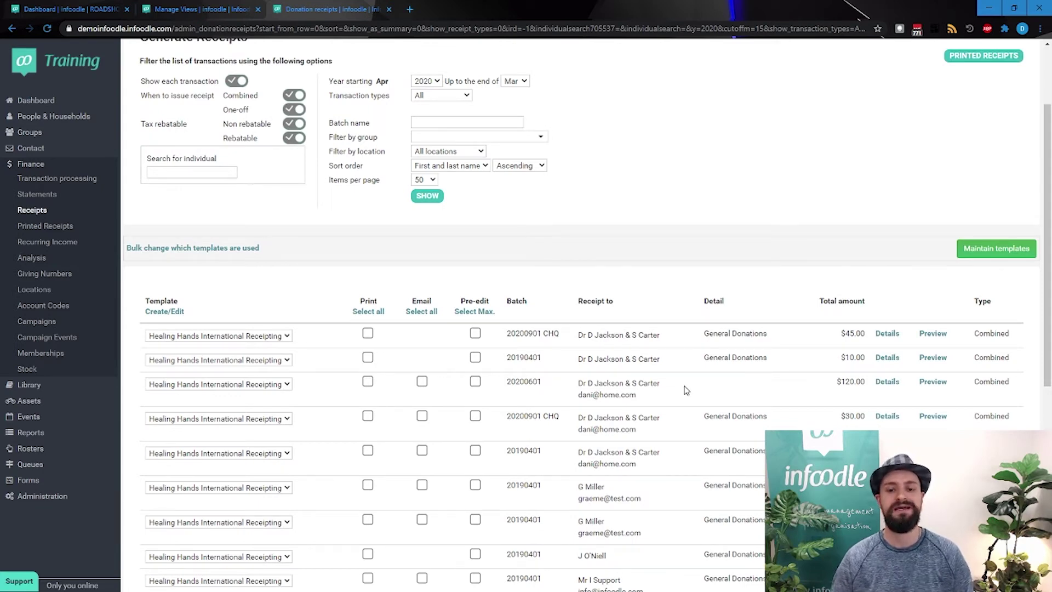
scroll(685, 389, up, 2)
scroll(636, 380, down, 1)
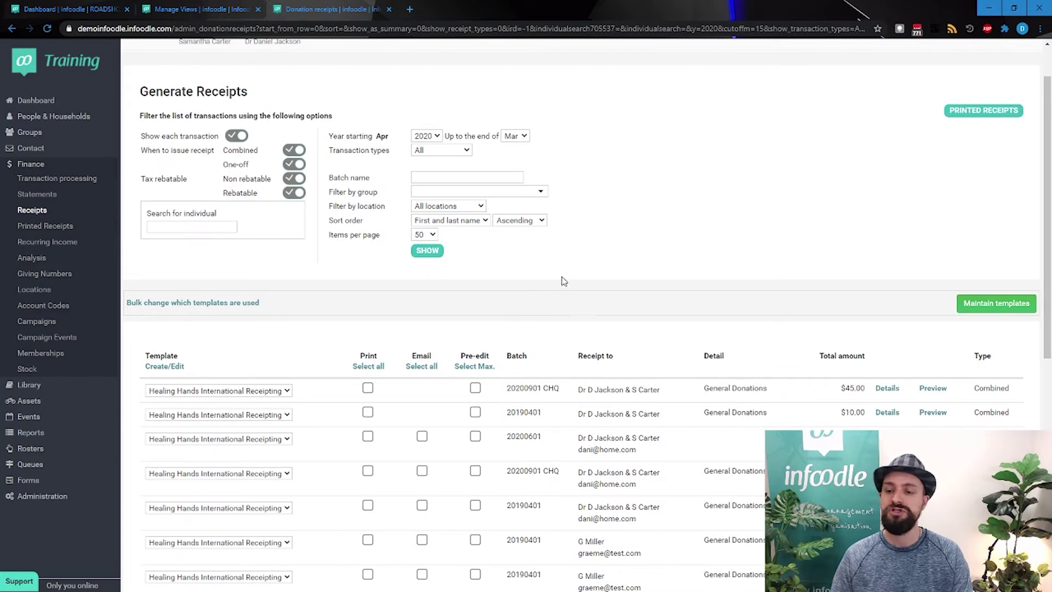
scroll(500, 337, down, 4)
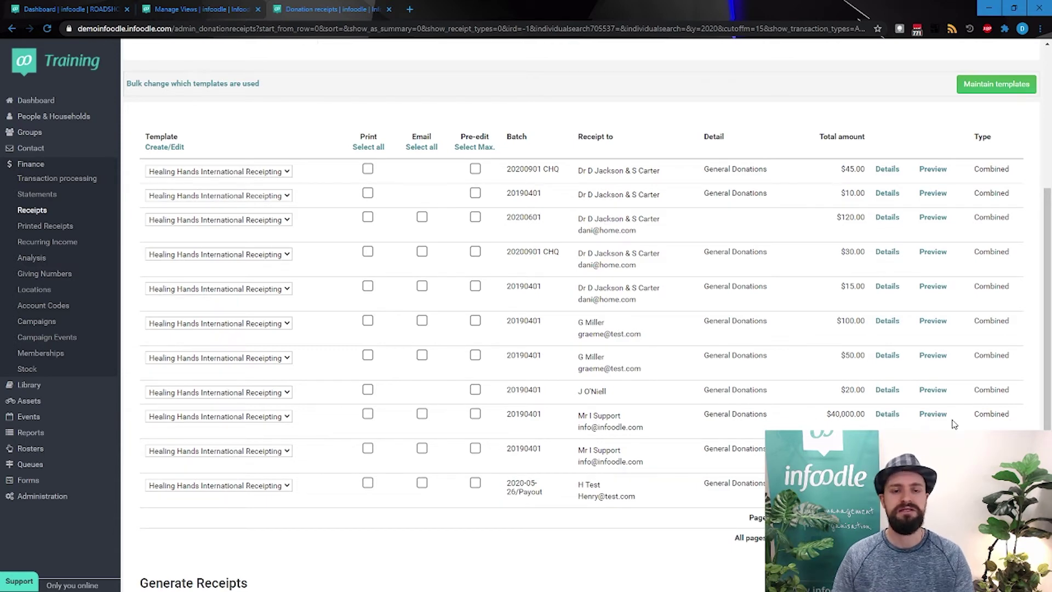
scroll(954, 423, up, 5)
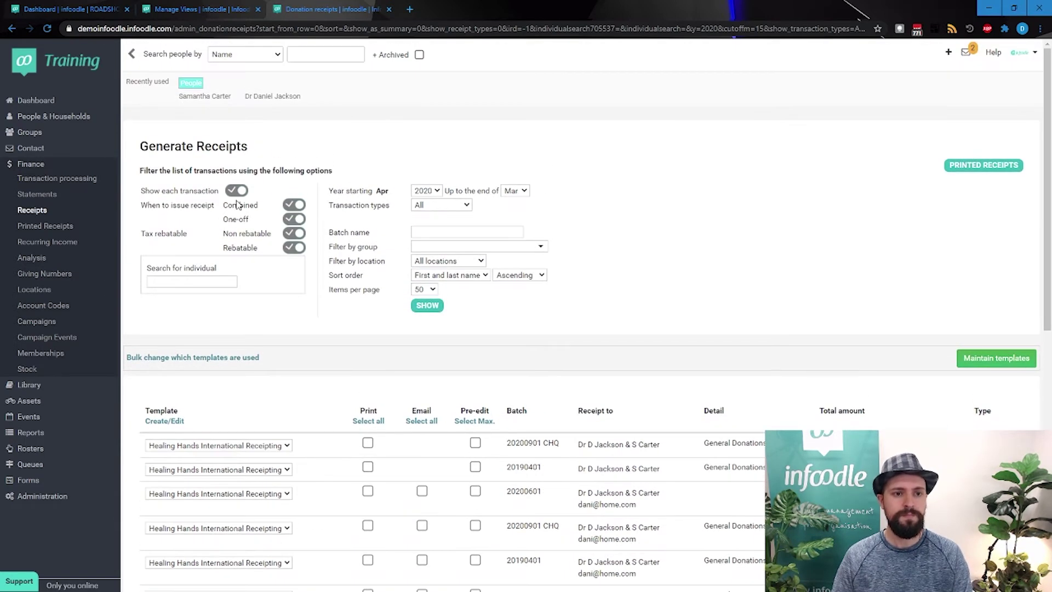
click(237, 190)
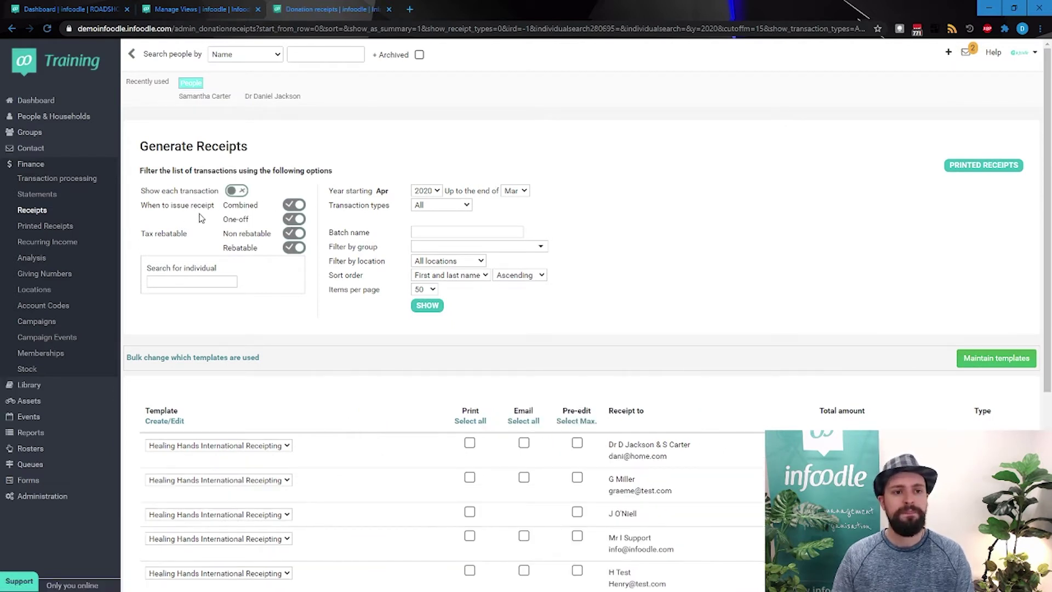
Step: Examine the When to issue receipt filters, Combined and One-off, on the Generate Receipts page
drag(142, 206, 222, 212)
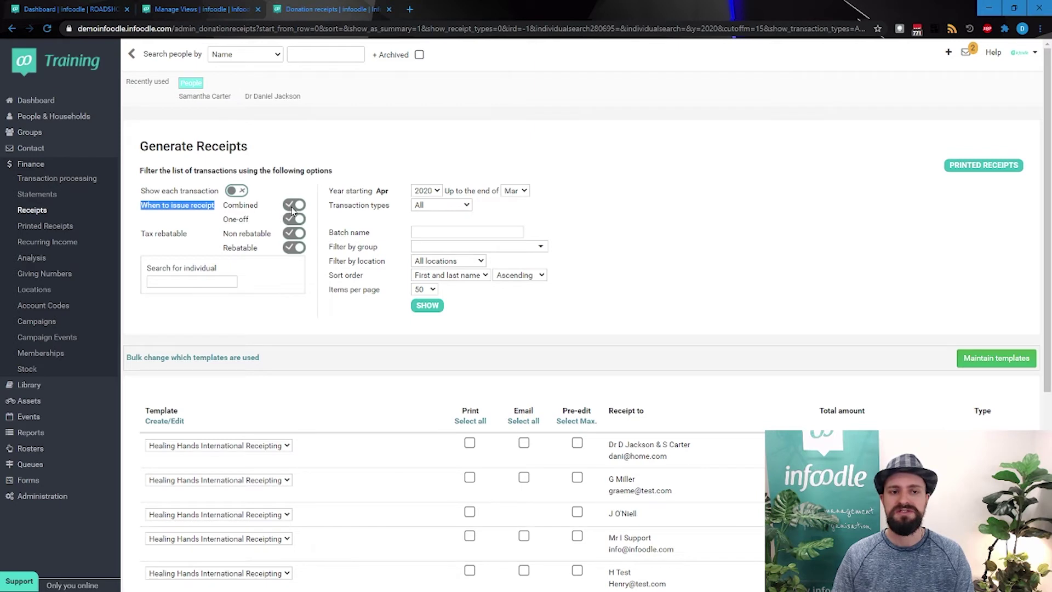
click(232, 206)
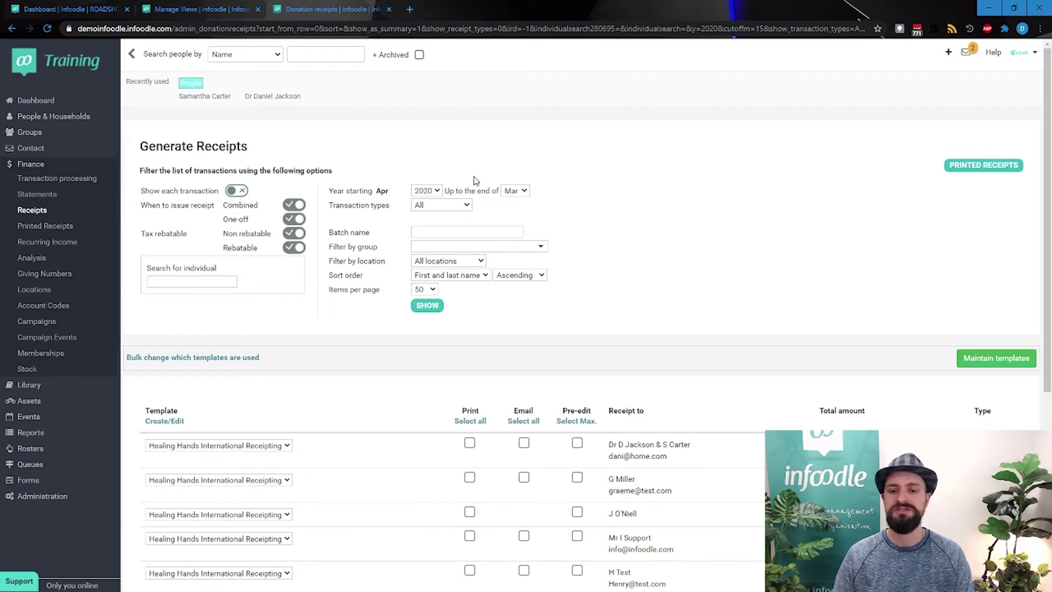
double_click(231, 206)
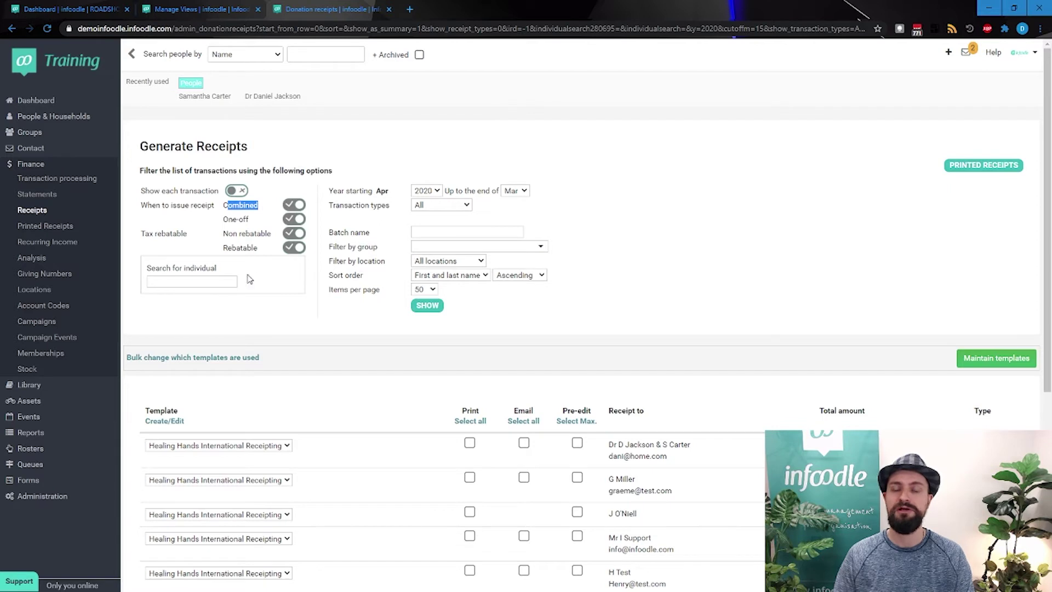
click(225, 224)
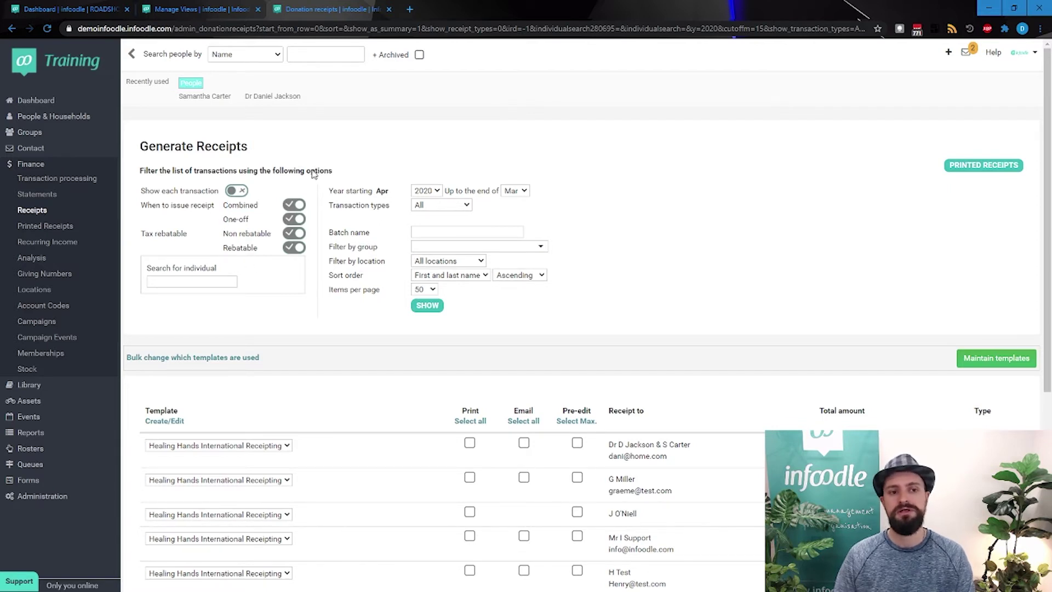
Step: Filter the receipts list to the doctor by searching for the first name, and clear the individual filter again
click(167, 283)
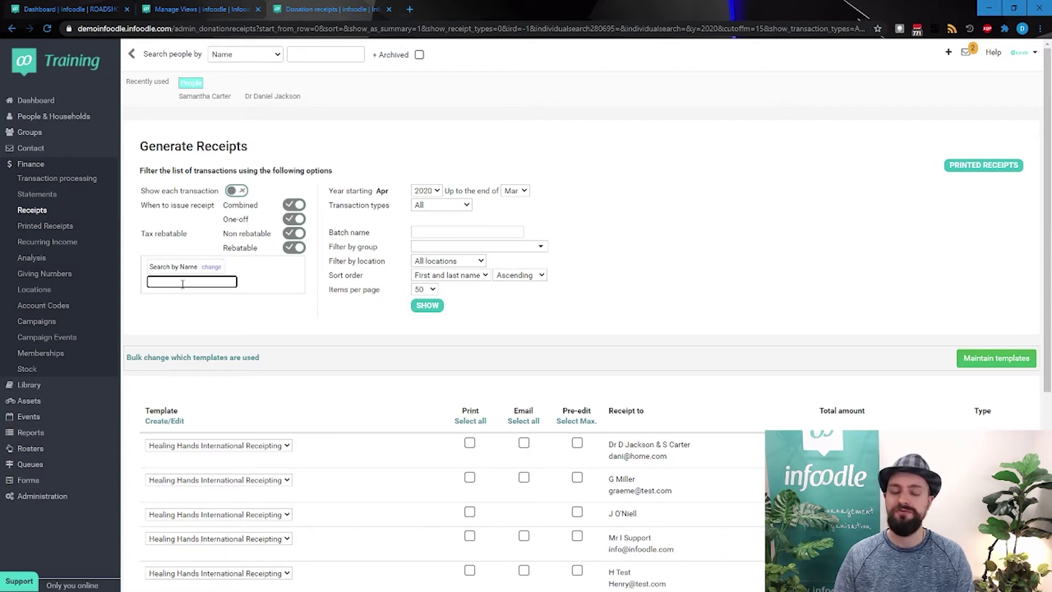
text(dan)
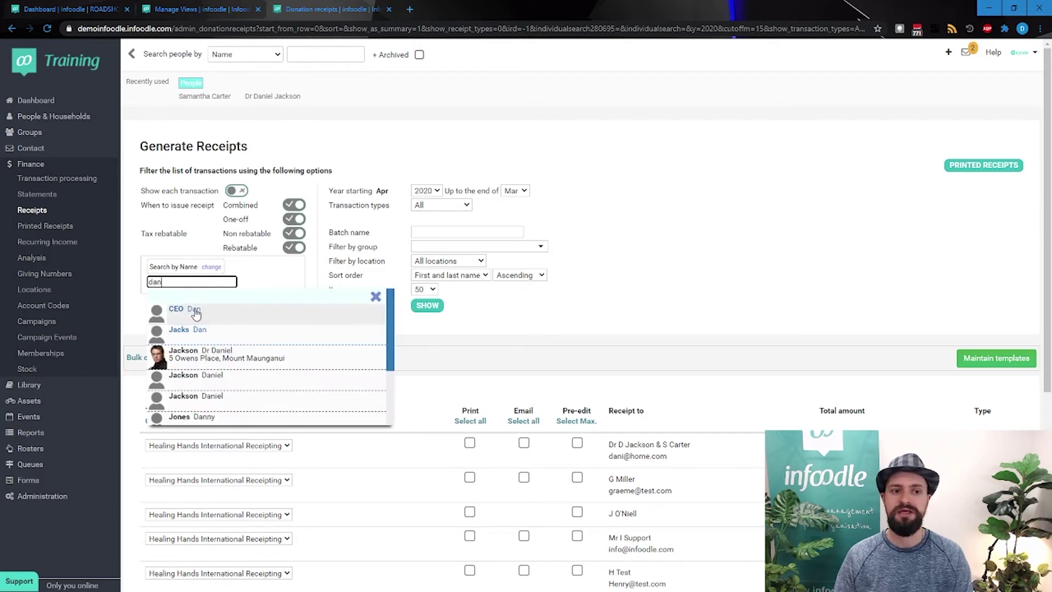
click(203, 356)
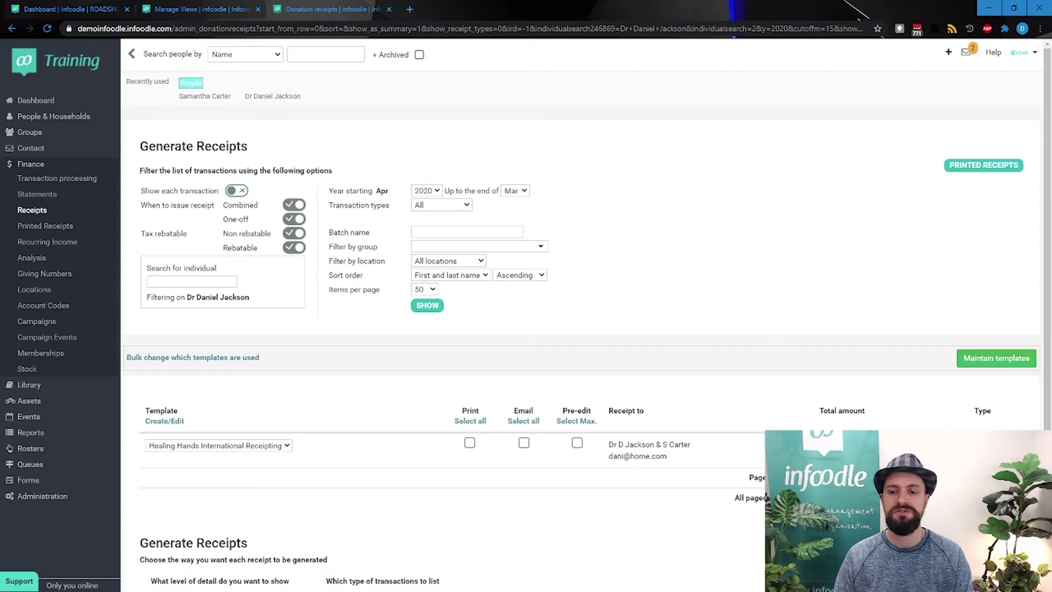
click(235, 281)
Step: Review the first receipt row's combined recipient names and its total amount in the unfiltered list
scroll(573, 376, down, 2)
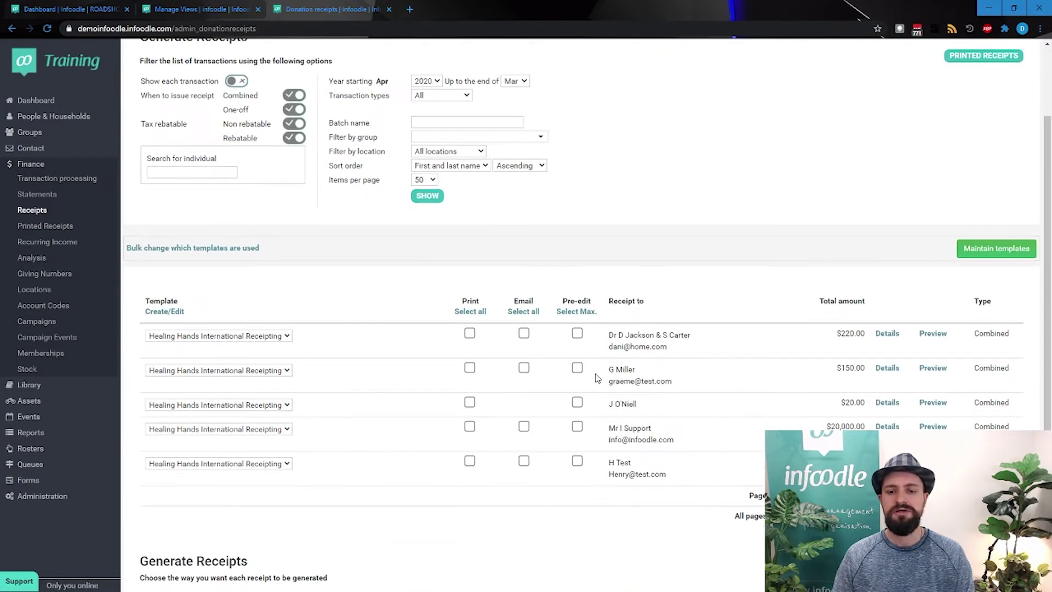
drag(610, 332, 699, 339)
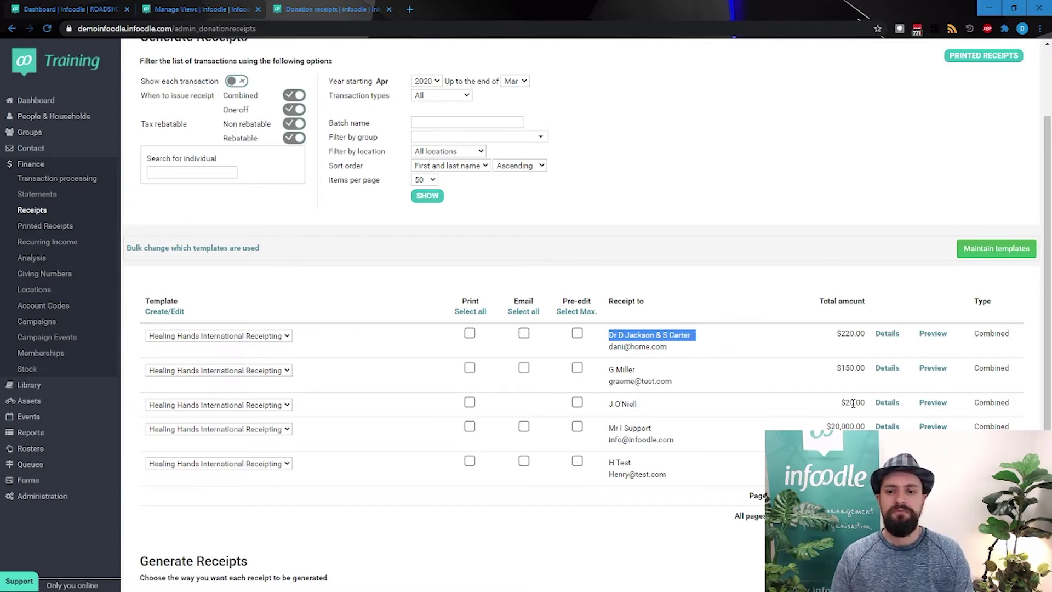
double_click(846, 332)
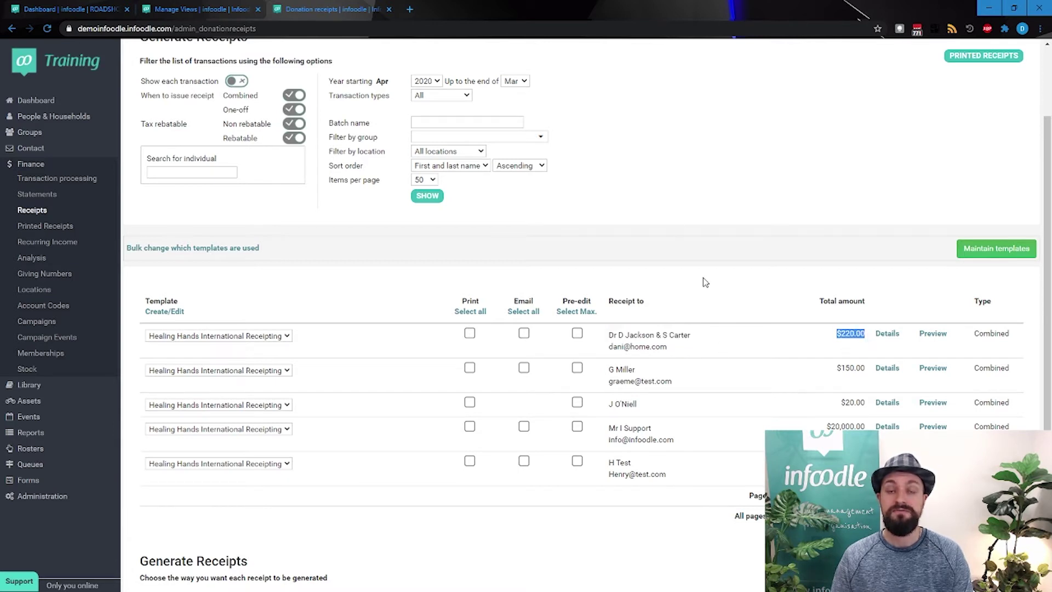
click(681, 217)
Step: Find the doctor's partner by first name, give only her the next available giving number, save it, and review the receipts list
click(33, 274)
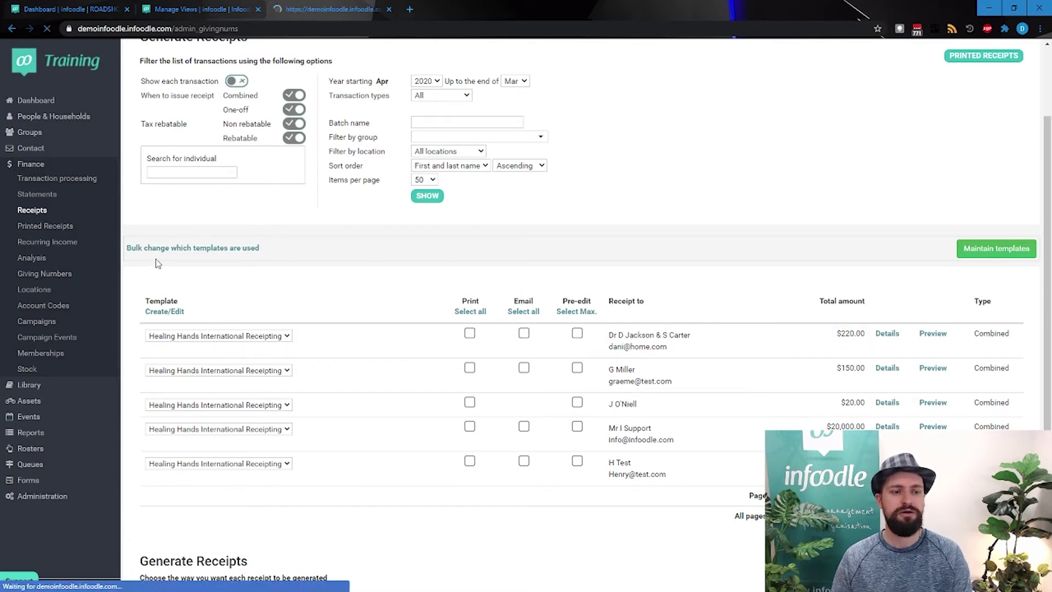
click(177, 173)
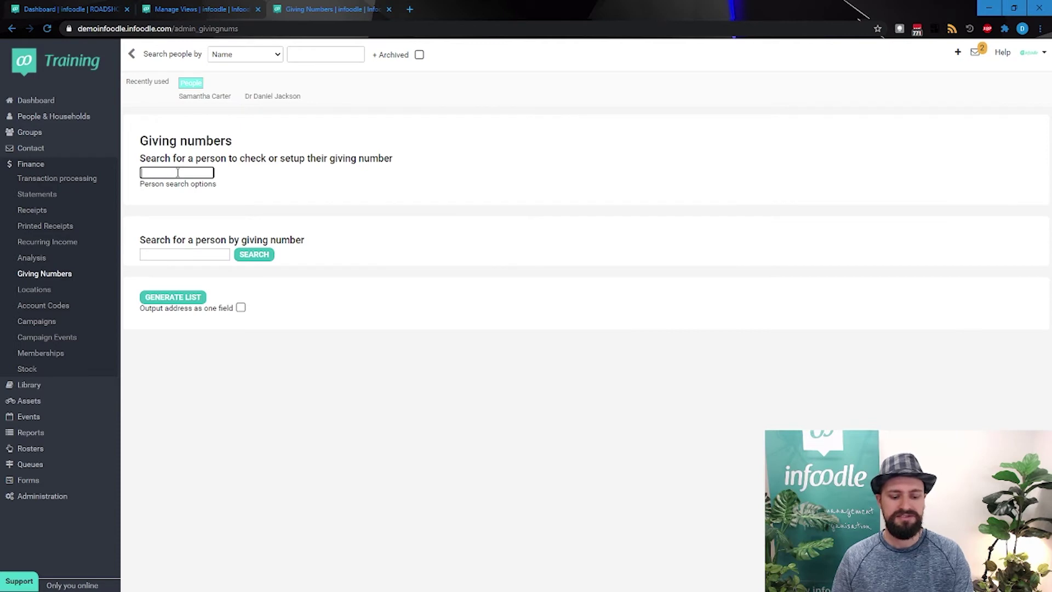
text(sama)
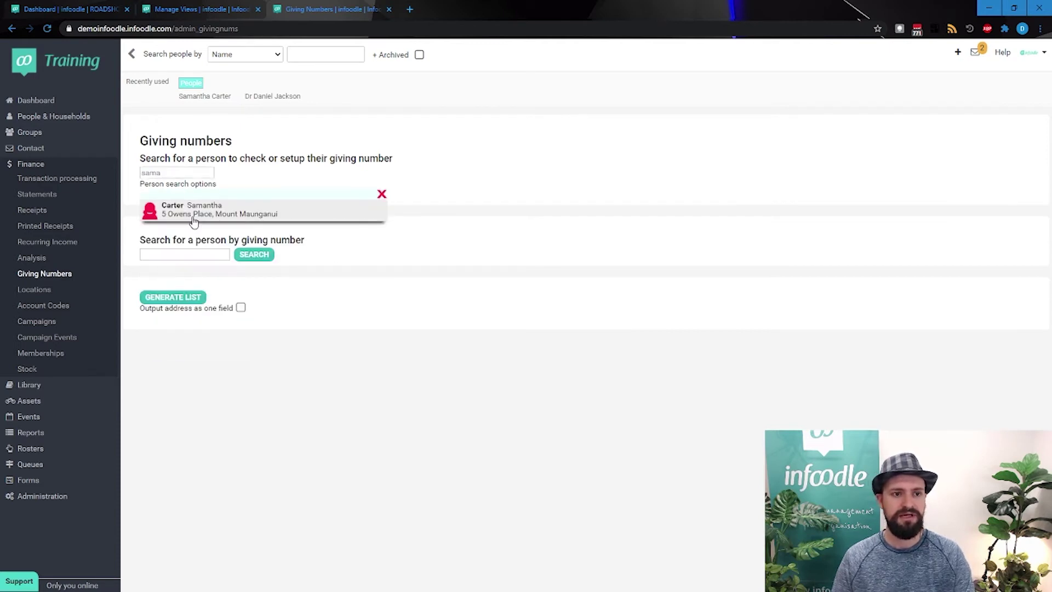
click(187, 211)
click(357, 258)
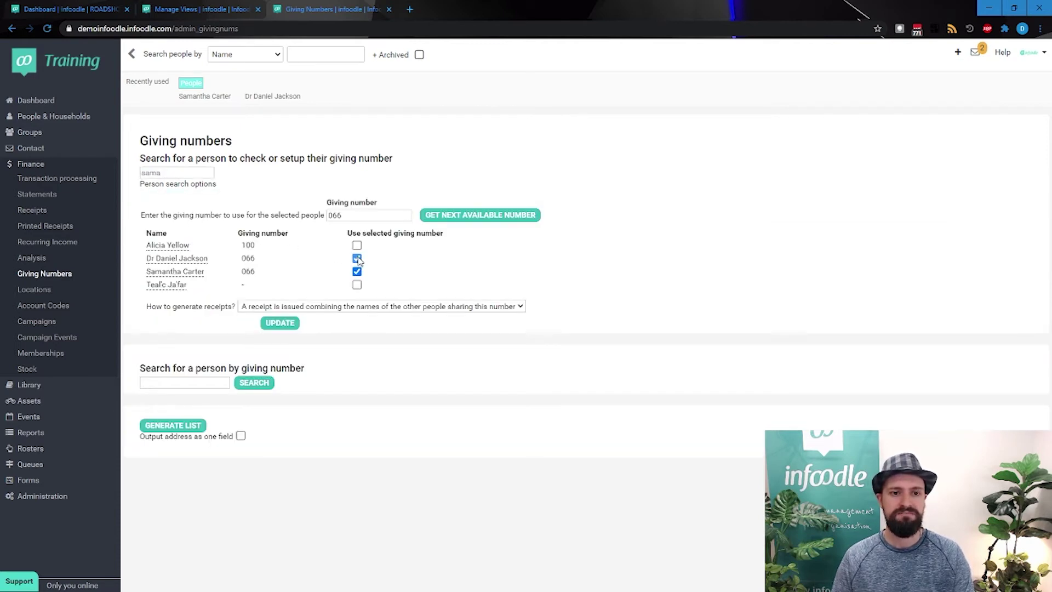
click(353, 218)
click(464, 217)
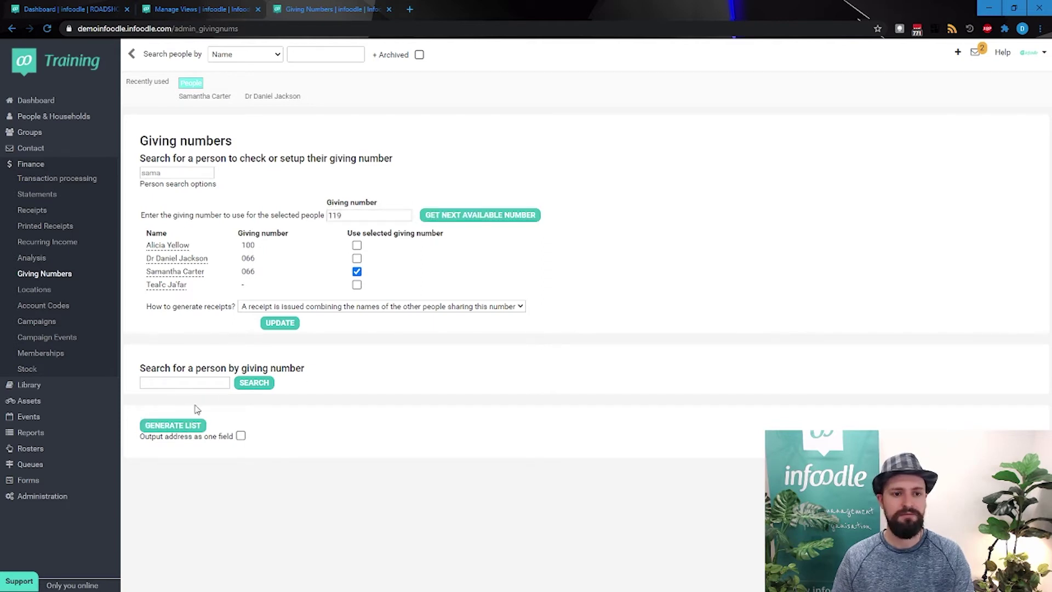
click(280, 323)
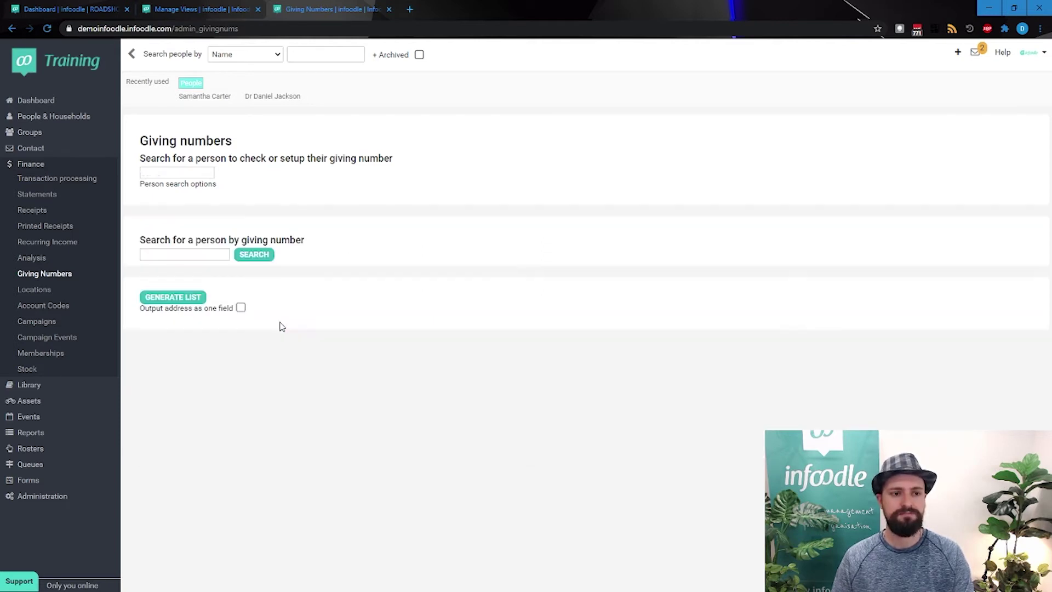
click(32, 210)
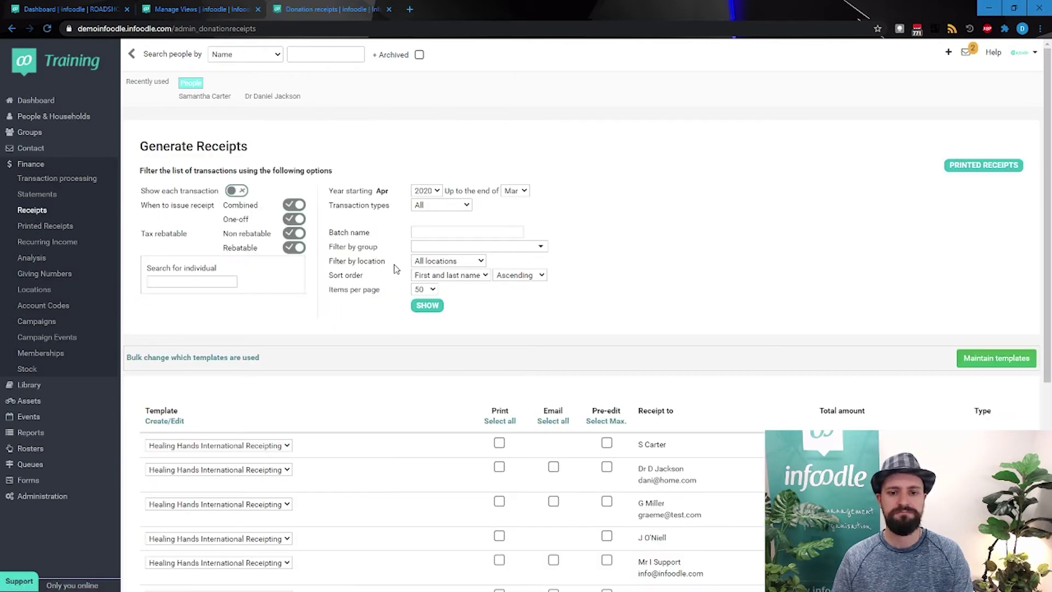
scroll(399, 263, down, 3)
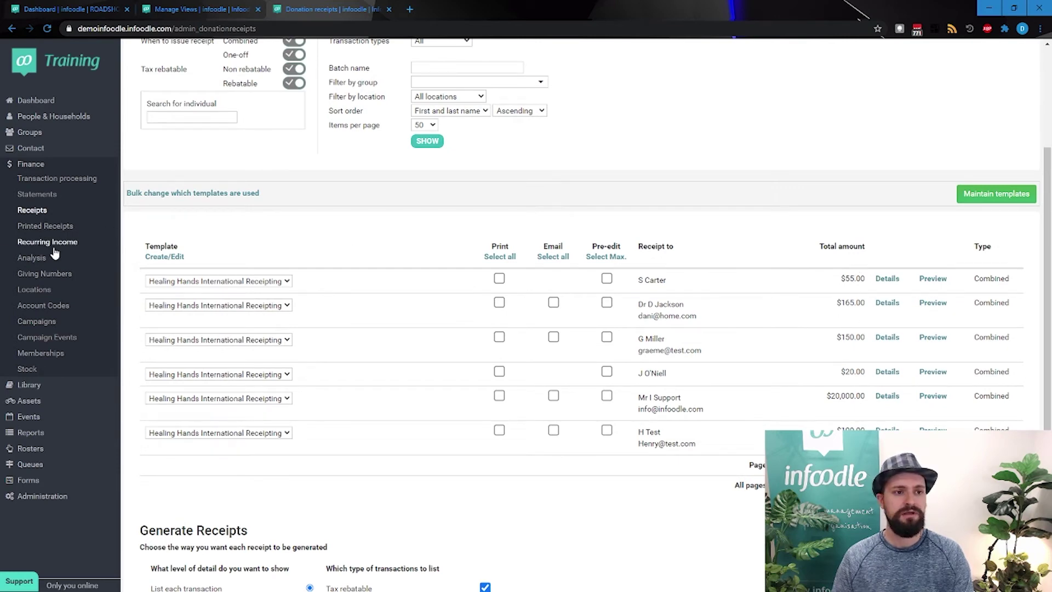
Step: Reopen the partner's giving number setup, include the doctor, enter the doctor's giving number for both, and save the update
click(44, 274)
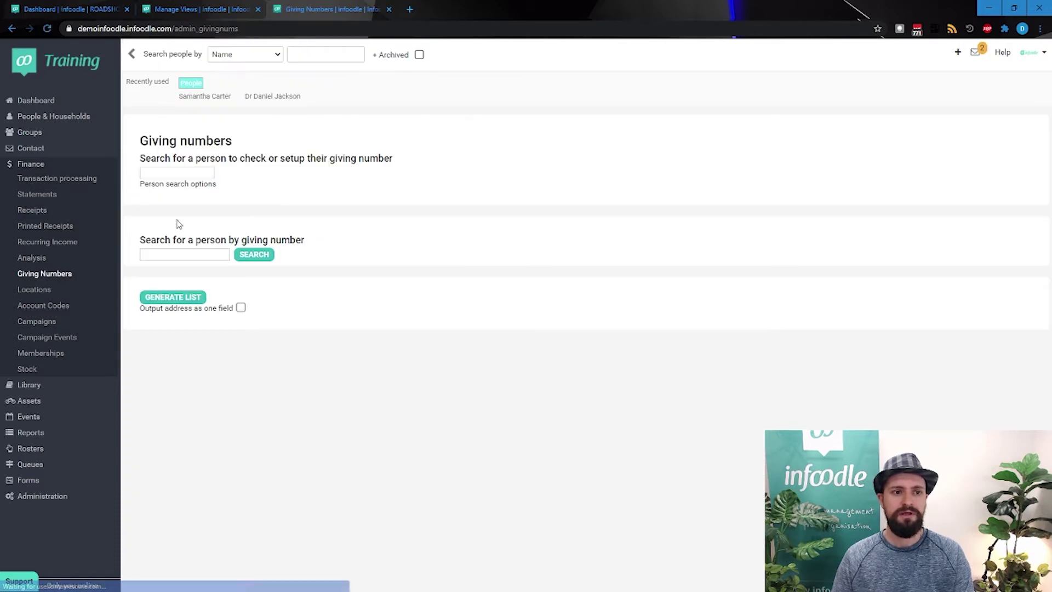
click(178, 172)
text(sam)
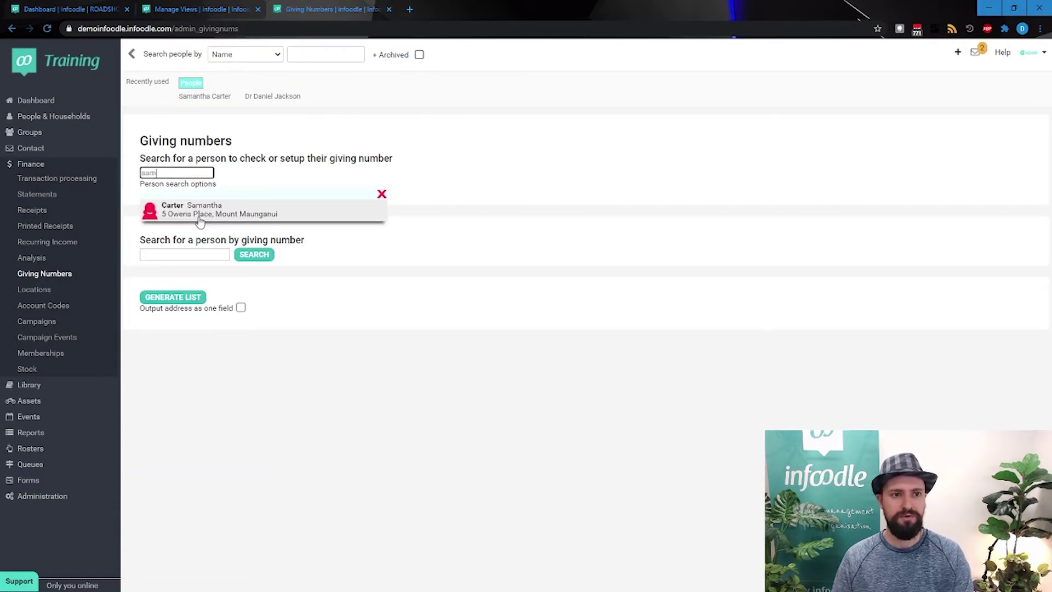
click(199, 211)
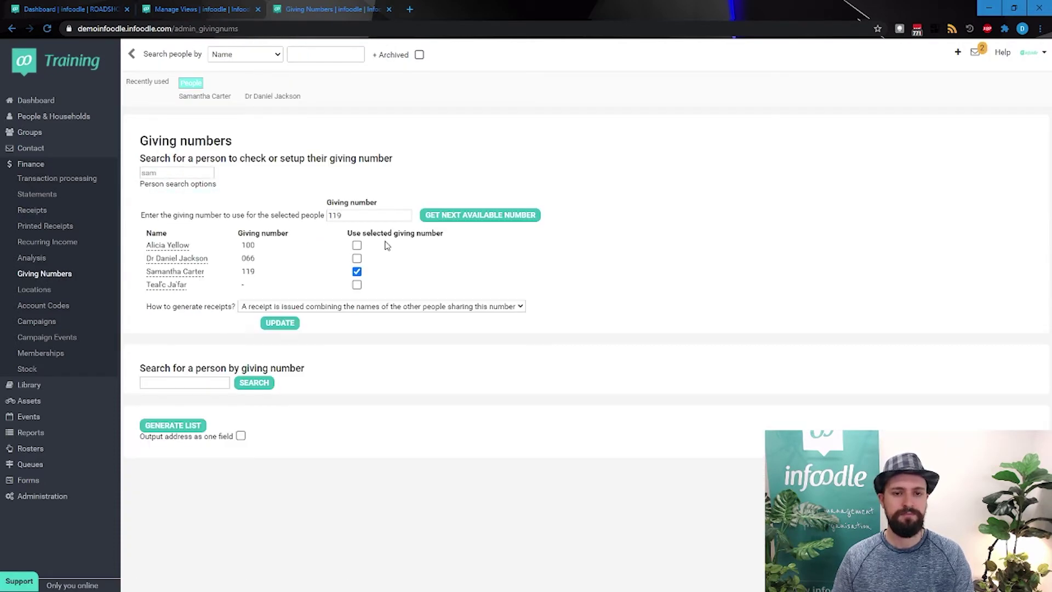
click(357, 258)
drag(365, 221, 242, 221)
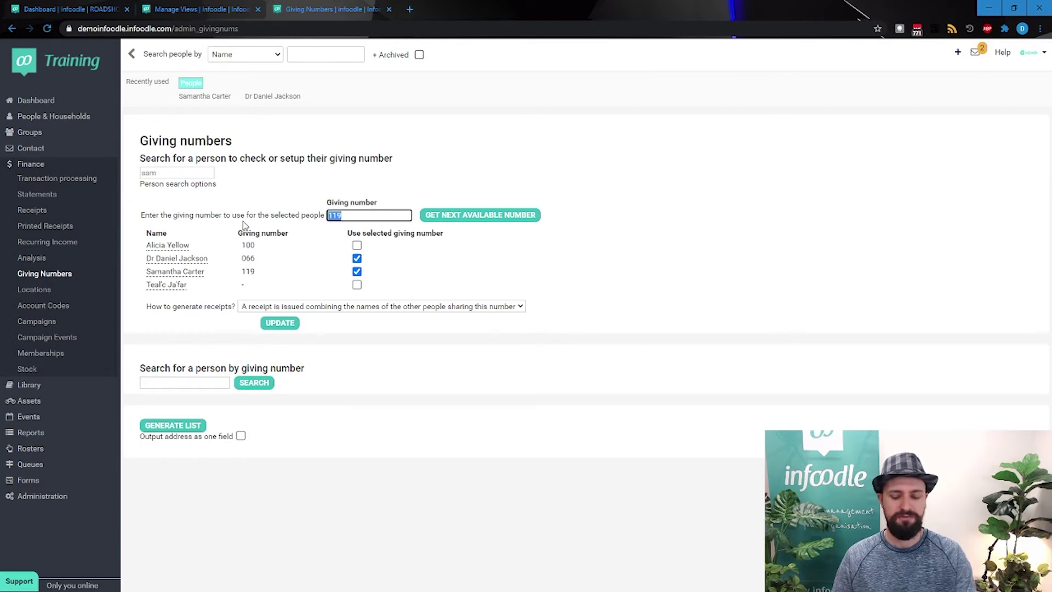
text(66)
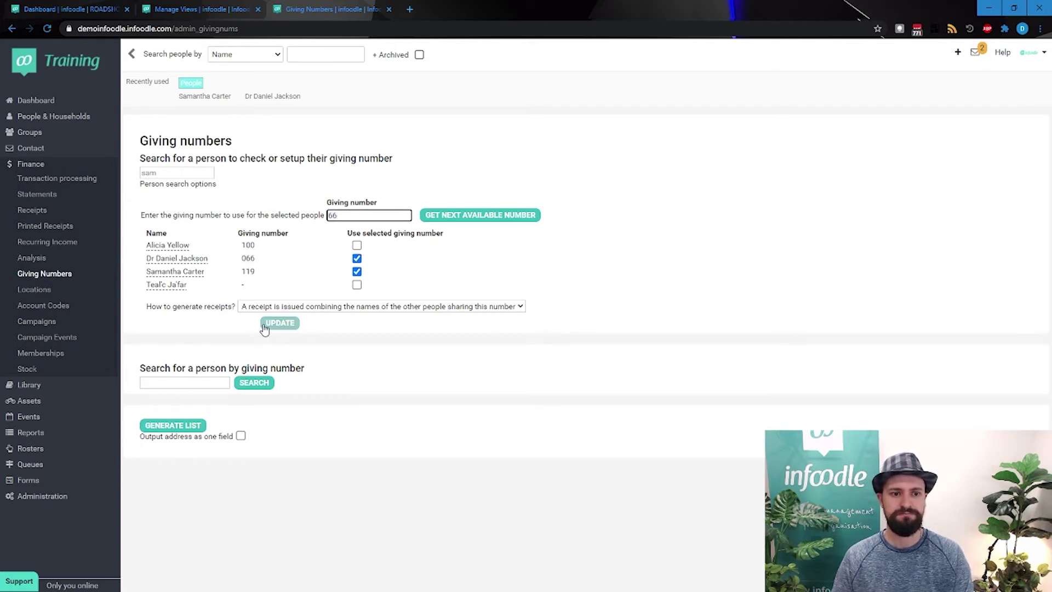
click(270, 326)
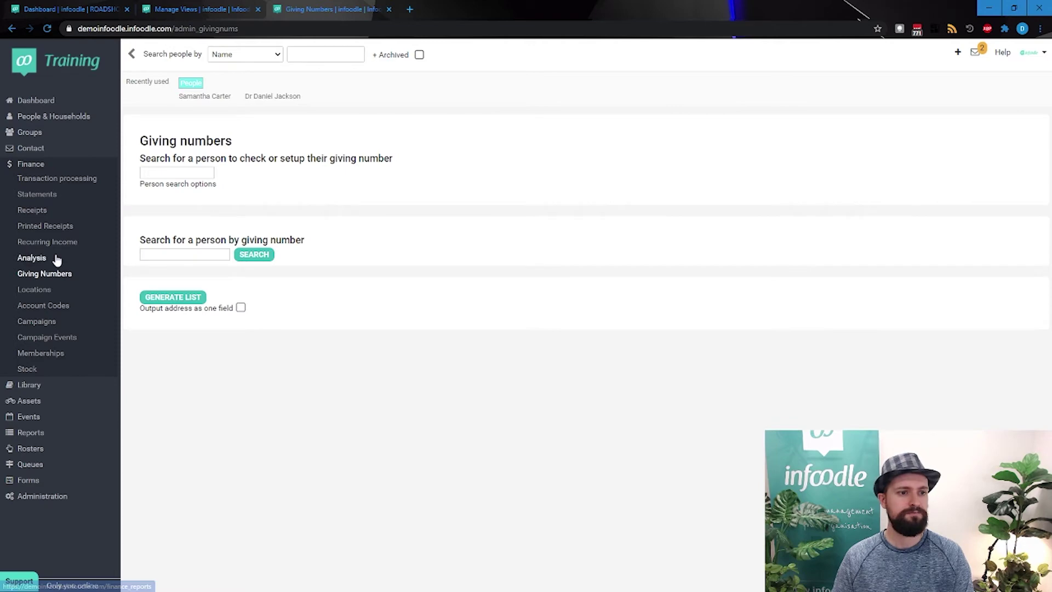
Step: Reopen the partner's giving number setup, have the donation split equally between the people sharing this number, and save the update
click(183, 173)
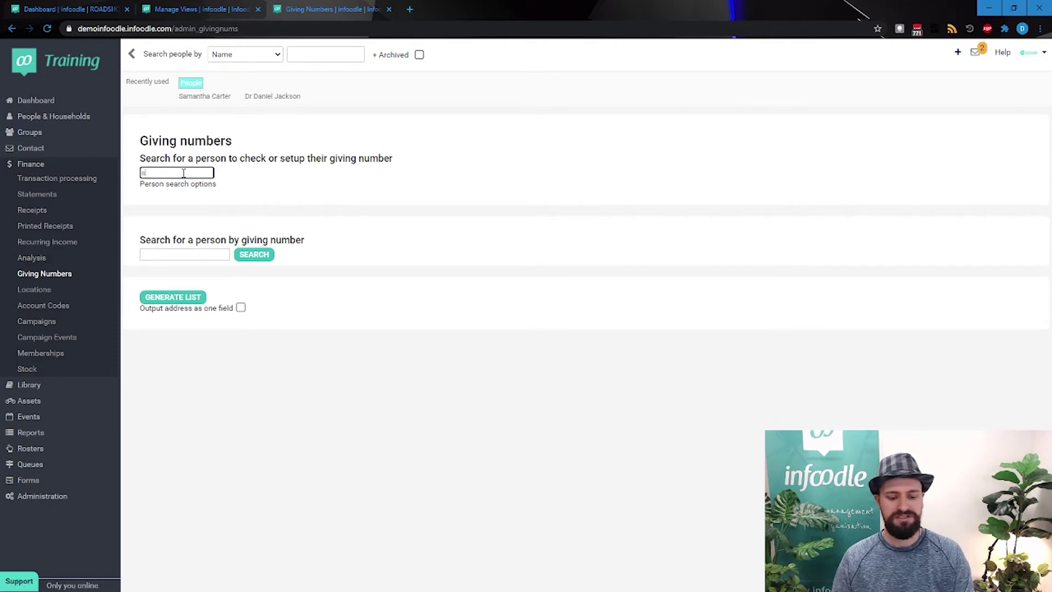
click(213, 202)
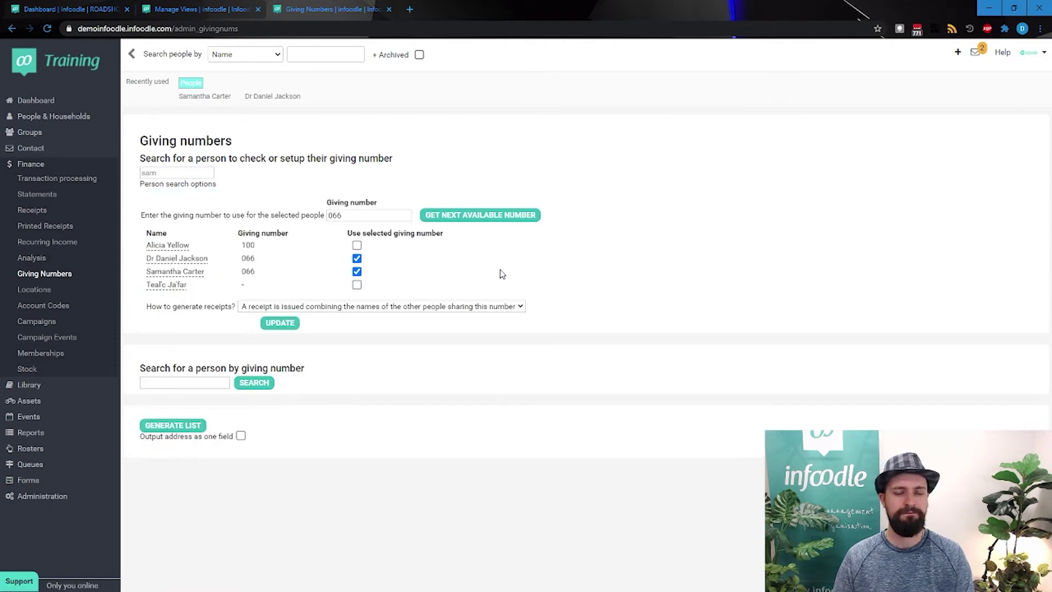
click(259, 309)
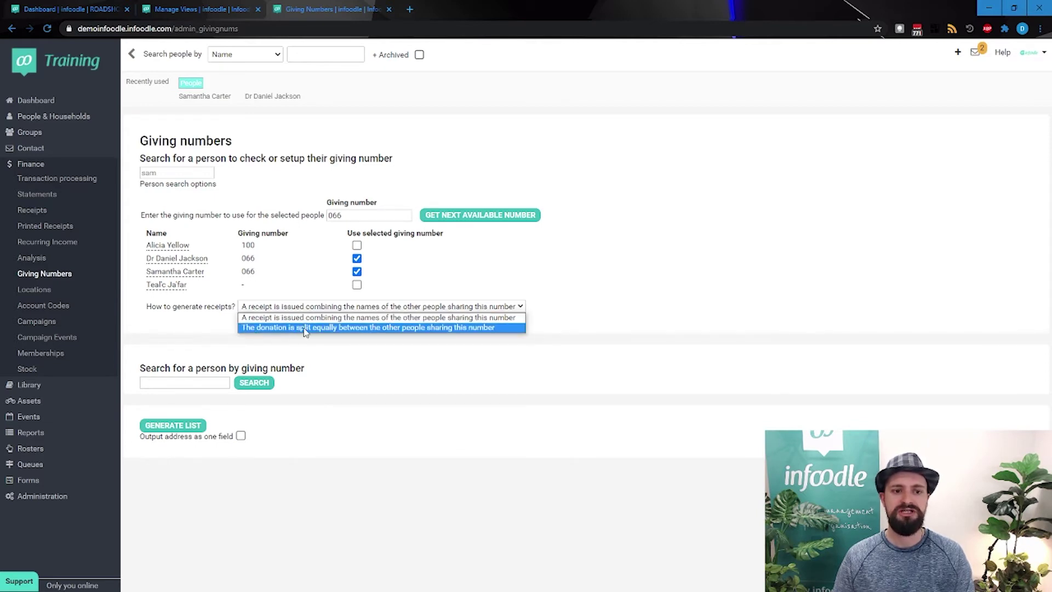
click(305, 327)
click(280, 321)
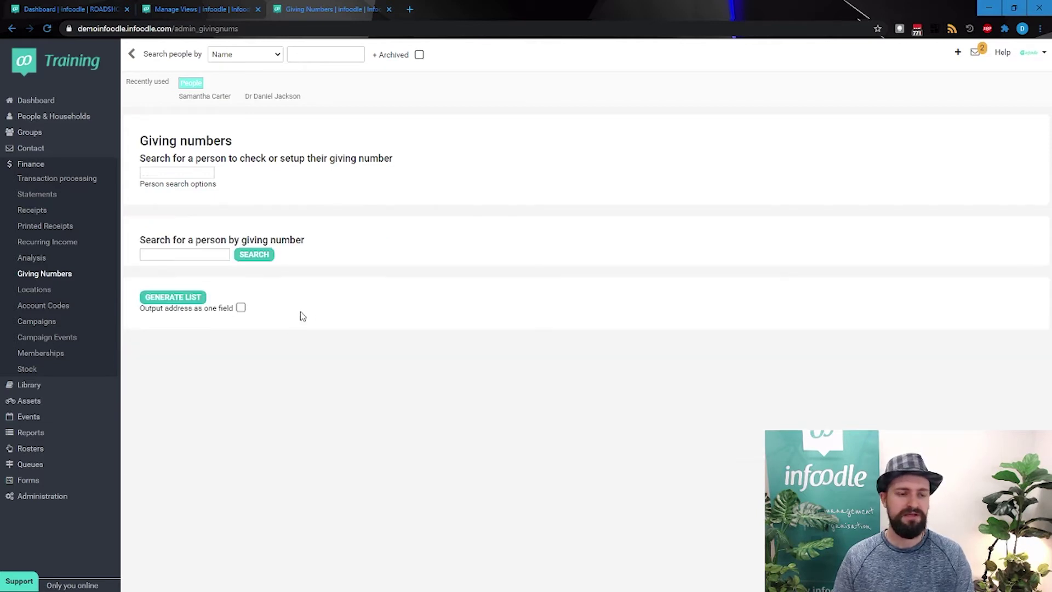
Step: Open the donation receipts list and review the two split receipts, comparing their recipients and total amounts
click(34, 211)
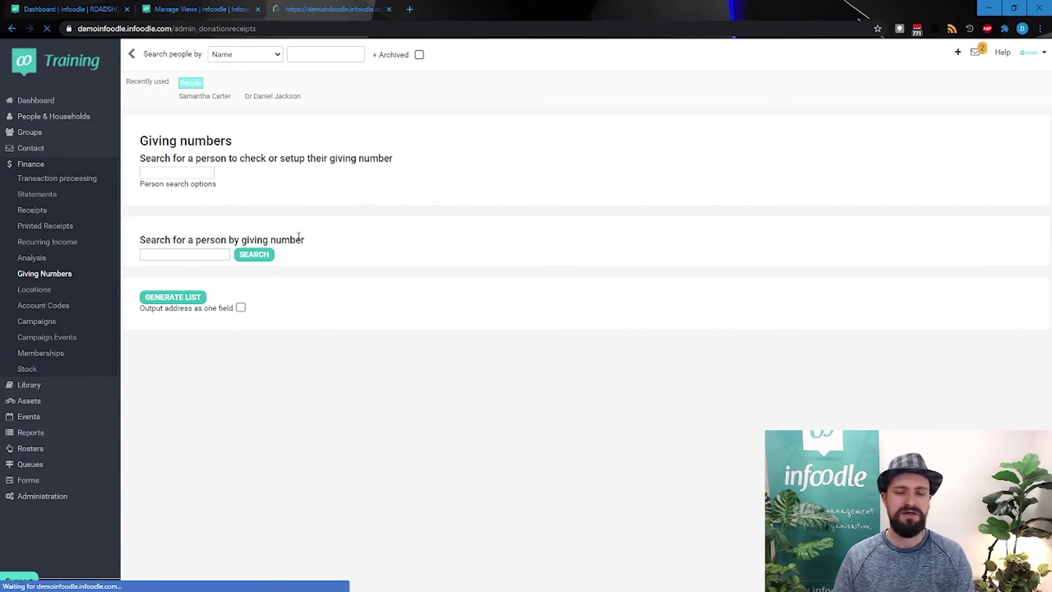
scroll(547, 351, down, 2)
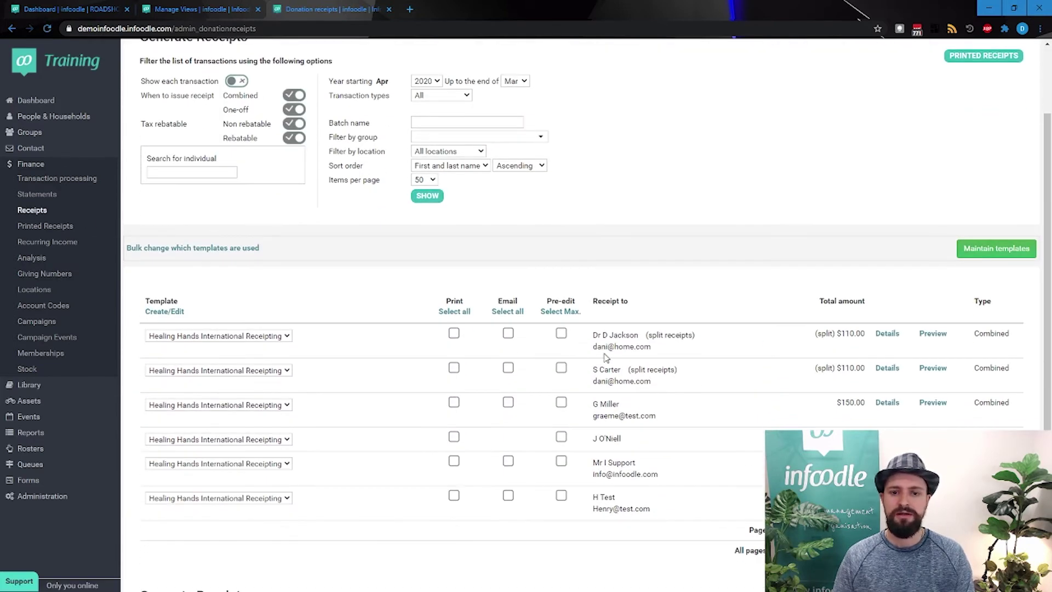
drag(593, 335, 673, 335)
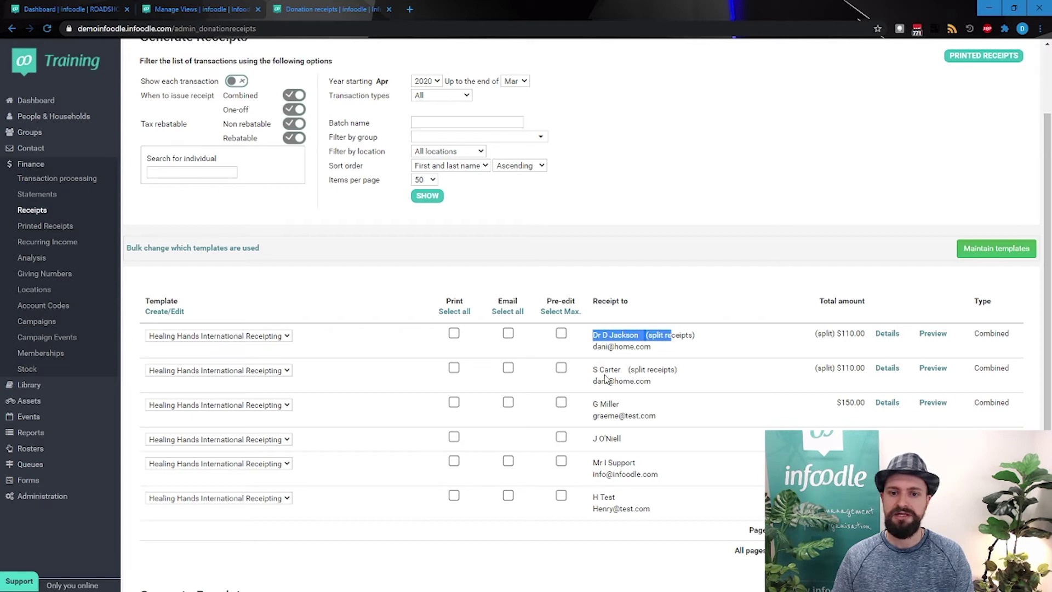
drag(605, 370, 678, 370)
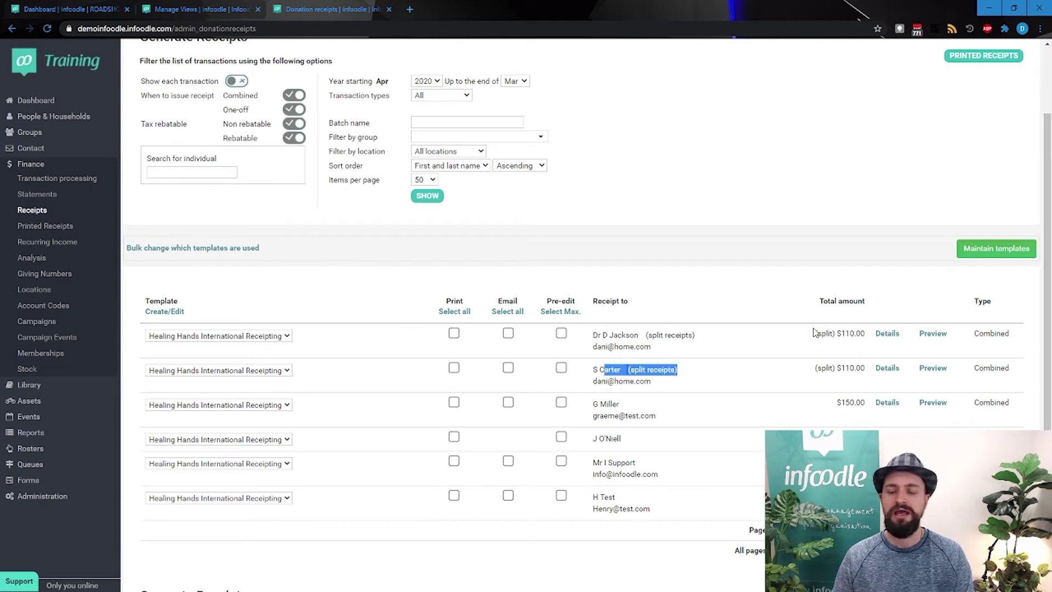
drag(814, 332, 866, 334)
drag(822, 368, 865, 369)
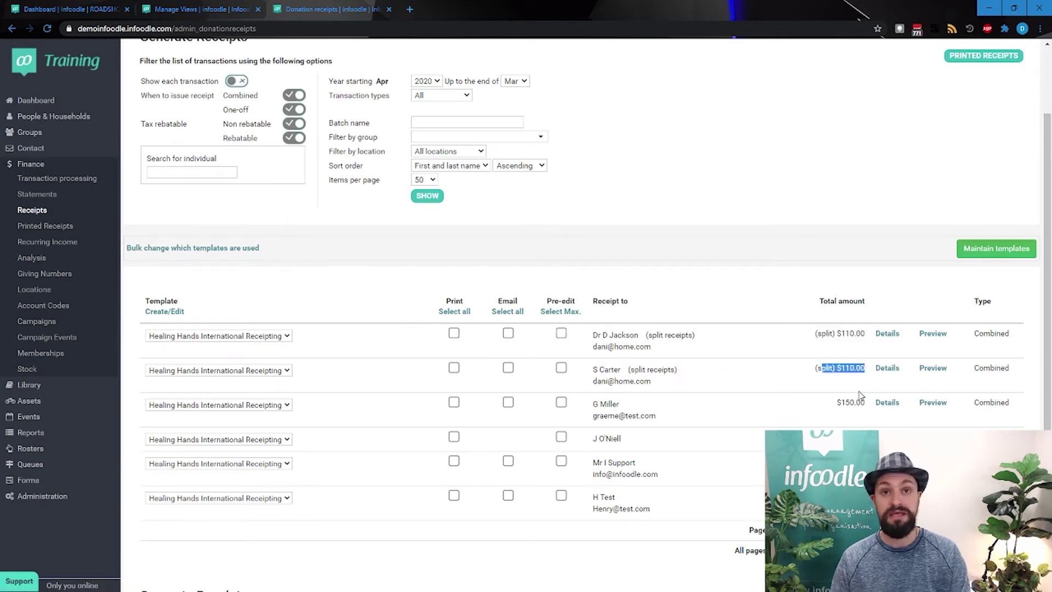
click(814, 319)
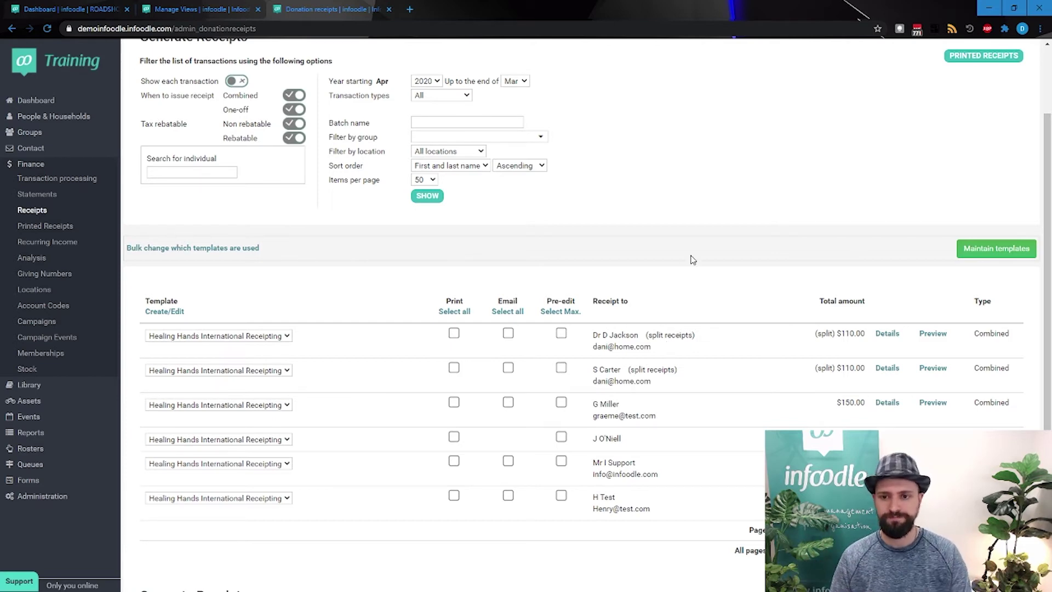
scroll(693, 258, down, 1)
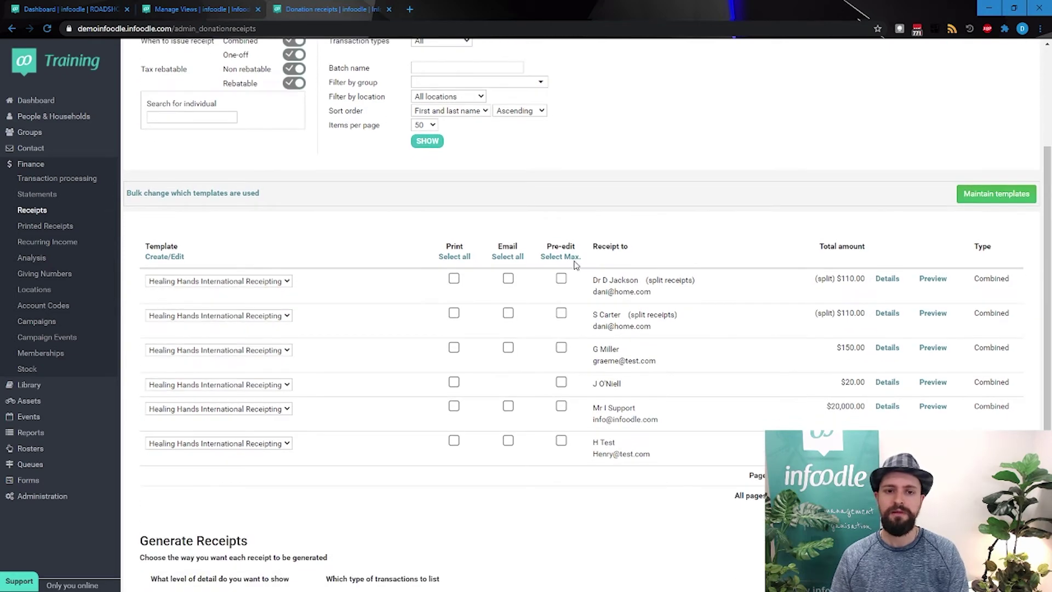
Step: Keep the Healing Hands International Receipting template for the doctor's split receipt, preview that whole receipt, and close the preview
click(236, 282)
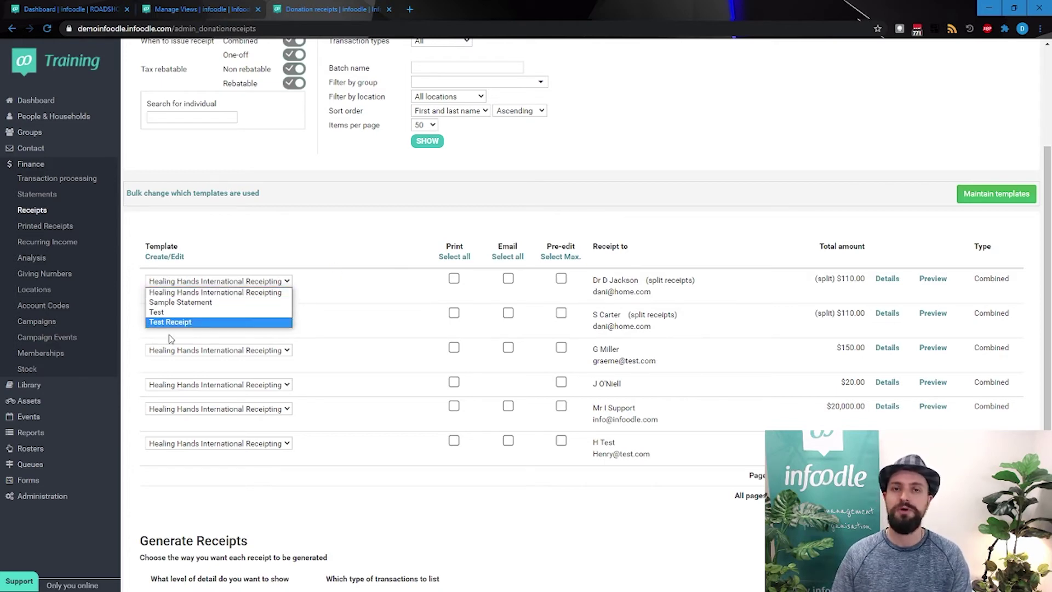
click(264, 295)
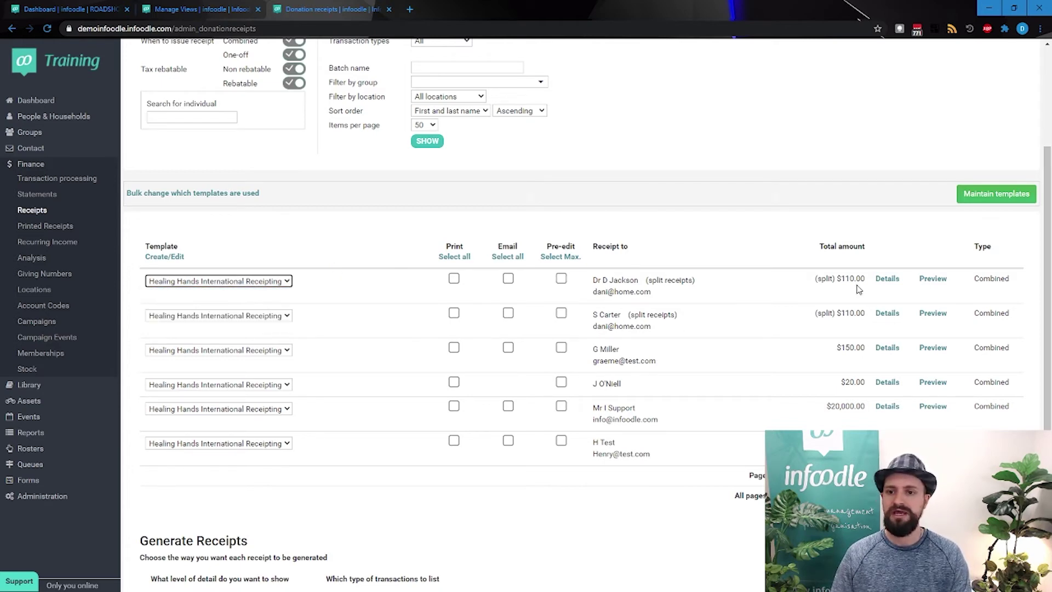
click(939, 281)
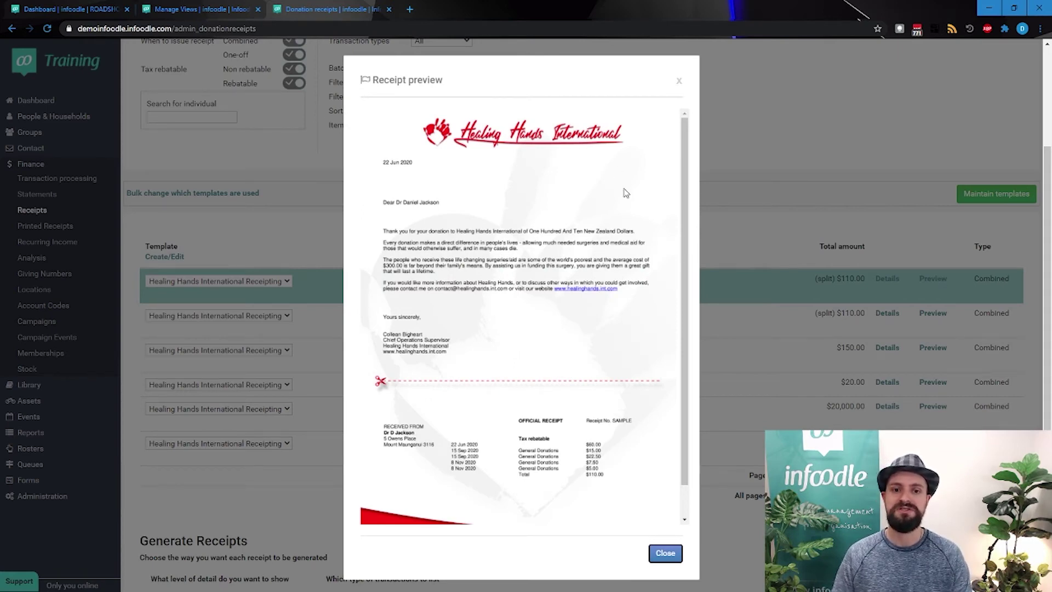
scroll(626, 193, down, 1)
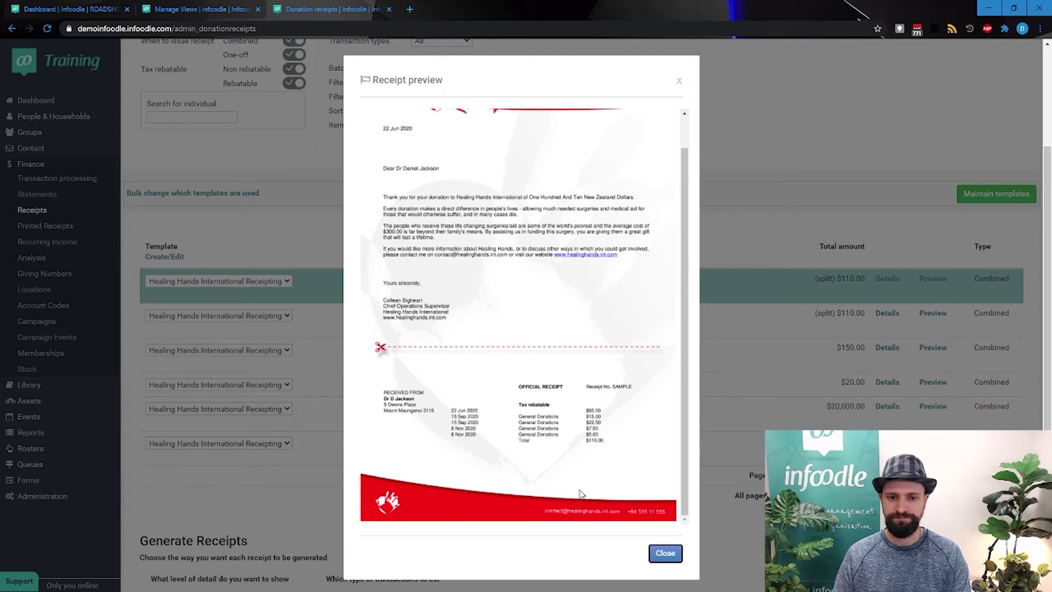
scroll(501, 496, up, 2)
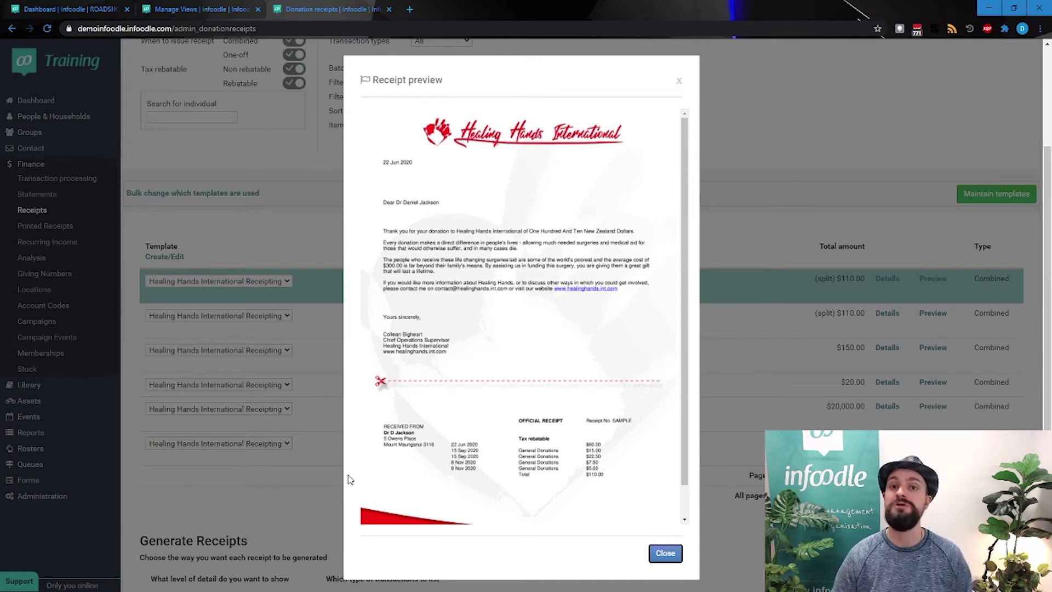
click(665, 553)
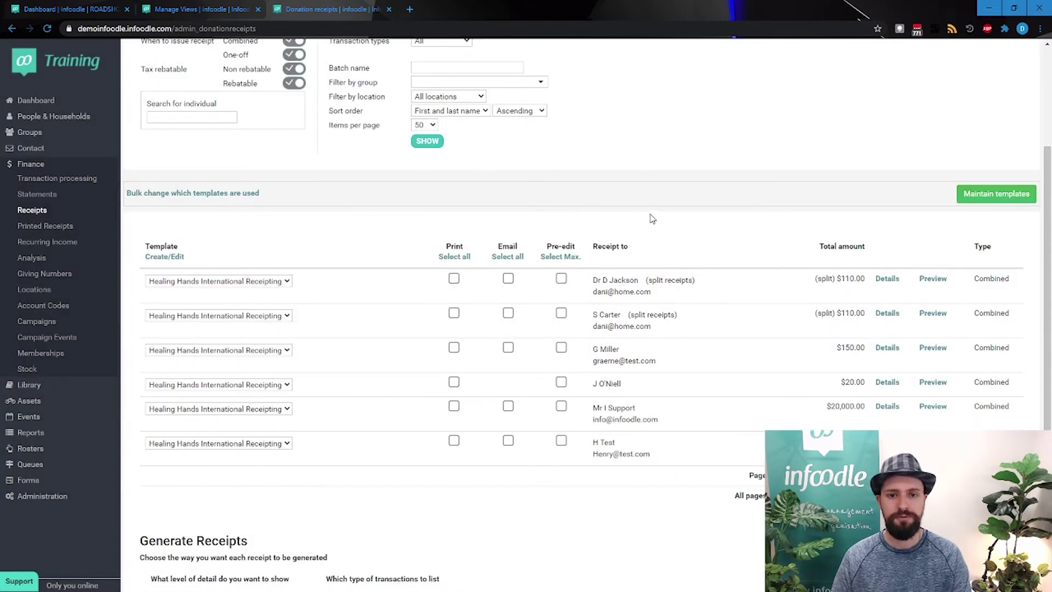
Step: Open the Healing Hands International Receipting template for editing from the receipt template maintenance and examine its body text
scroll(652, 219, up, 1)
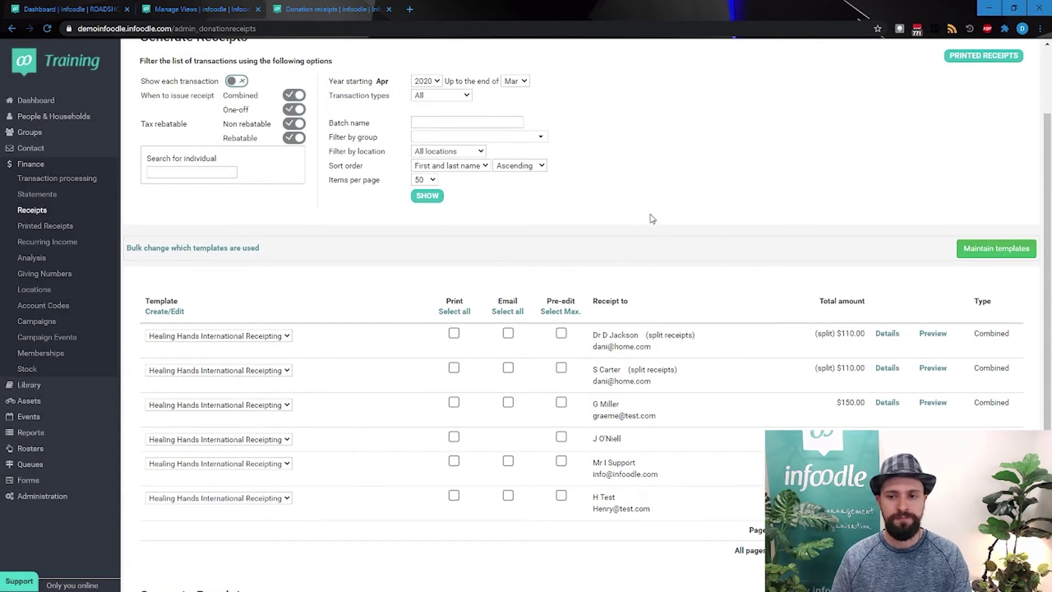
click(986, 253)
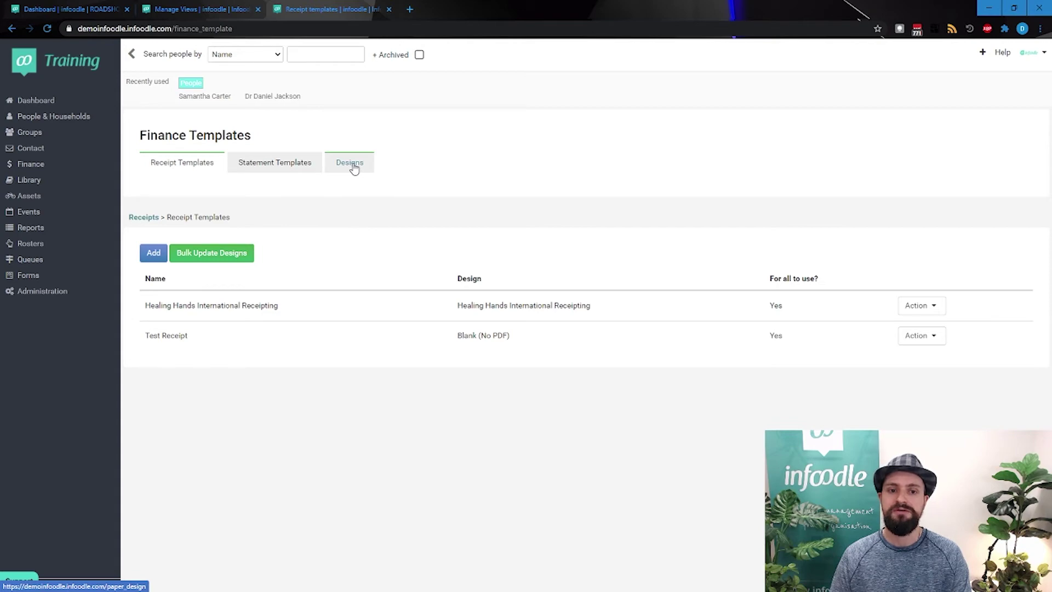
click(917, 307)
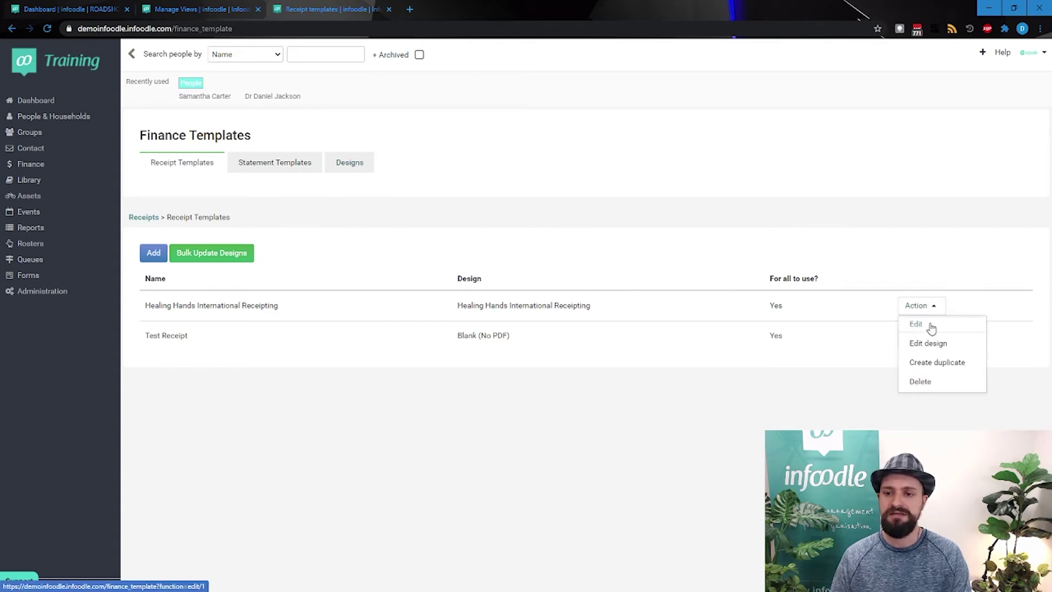
click(930, 324)
scroll(701, 357, down, 1)
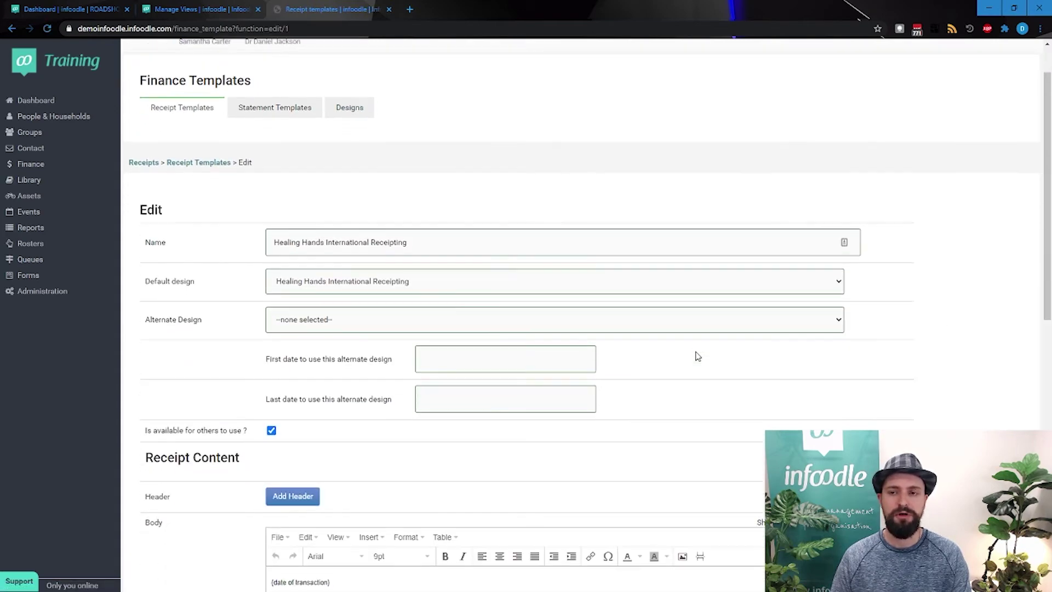
scroll(697, 356, down, 9)
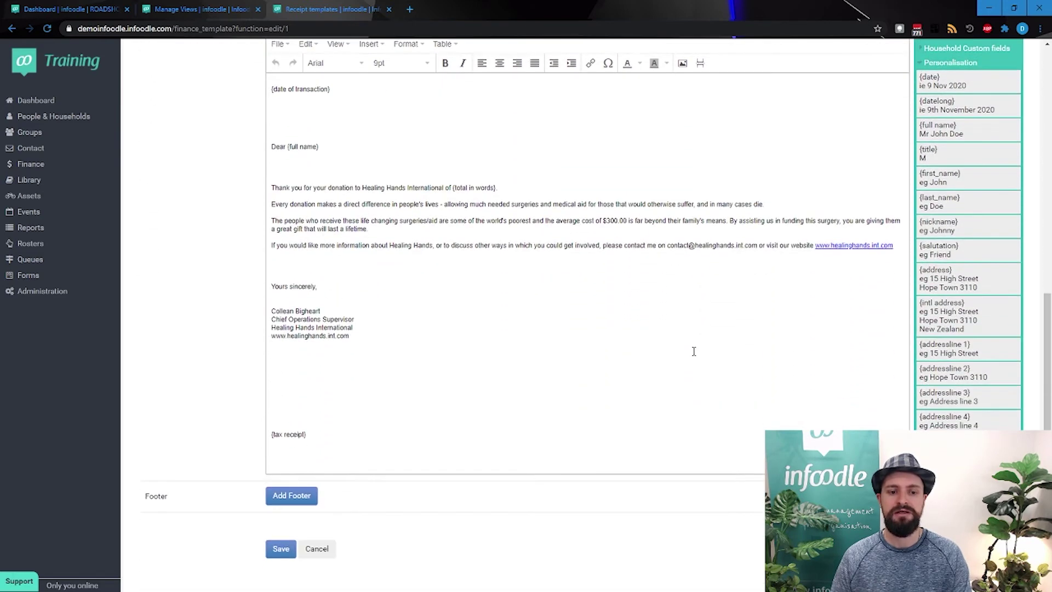
drag(313, 447, 254, 91)
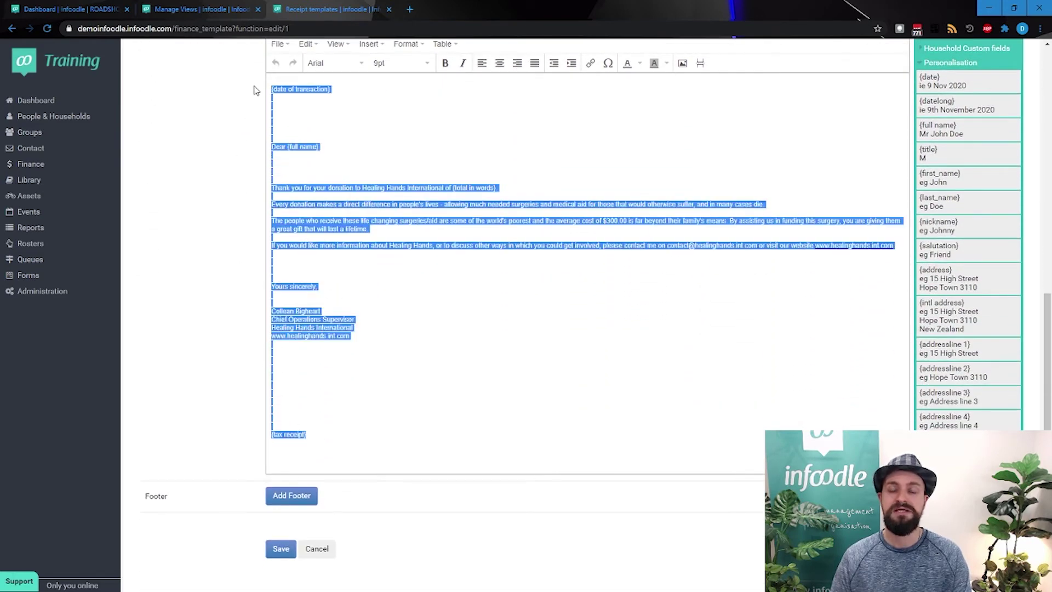
click(389, 136)
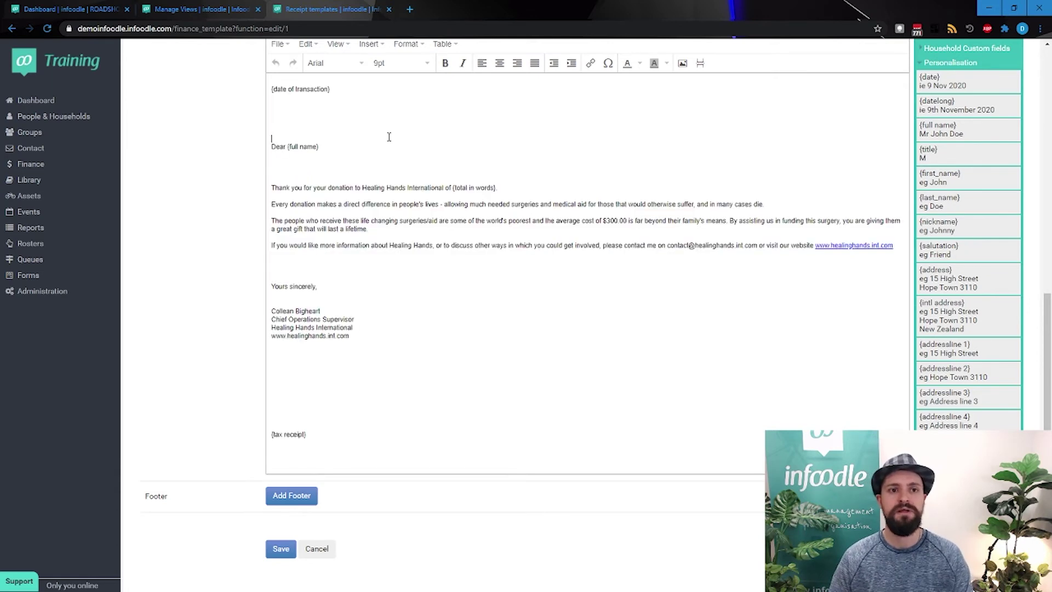
Step: Examine the transaction date, total in words, and tax receipt placeholders within the template's letter body
scroll(389, 137, up, 1)
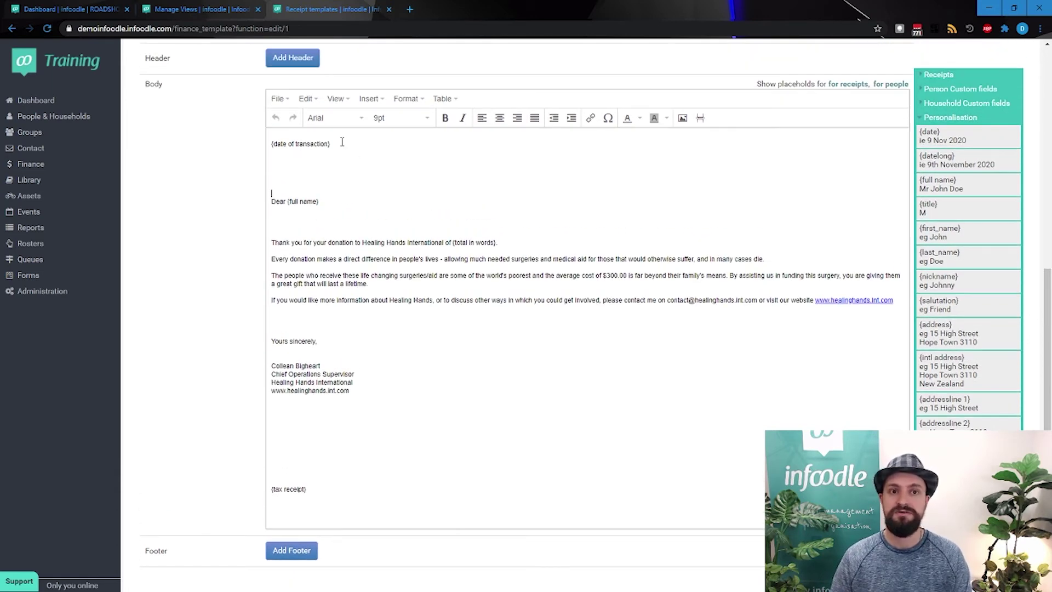
key(Up)
key(Up)
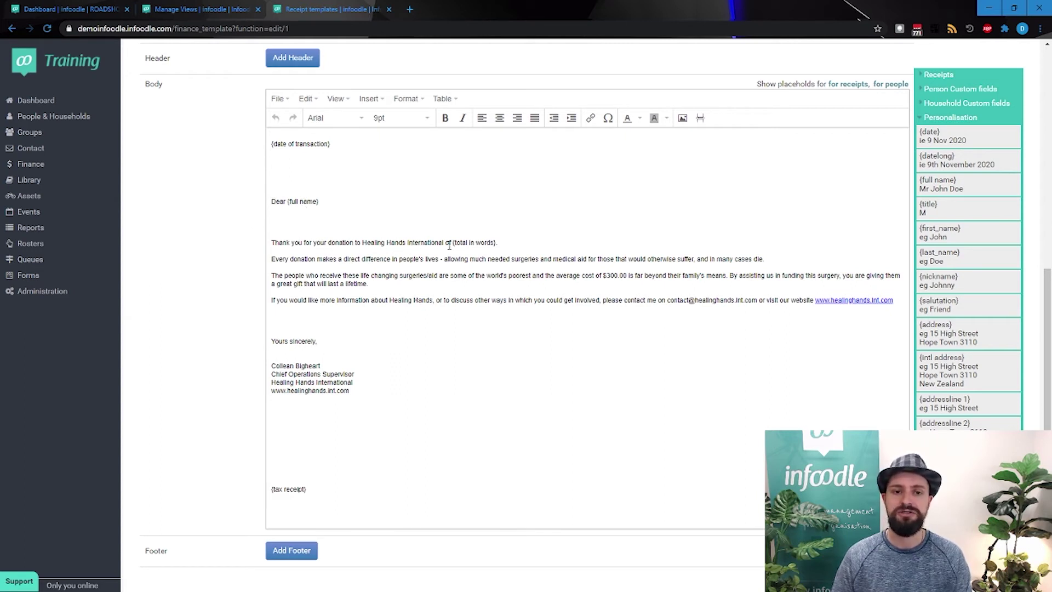
drag(450, 244, 497, 243)
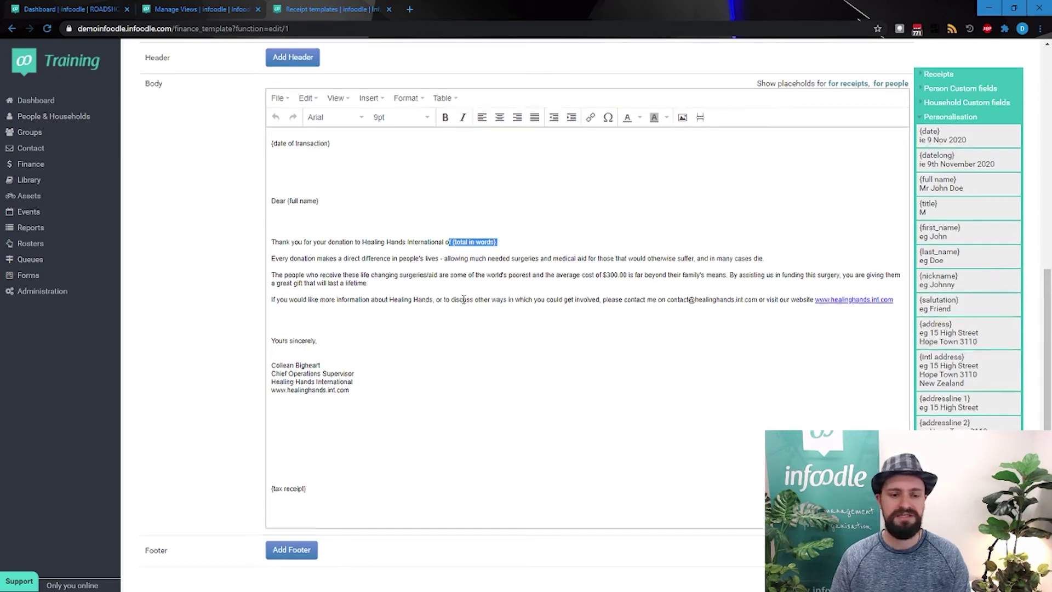
scroll(383, 350, down, 1)
triple_click(329, 433)
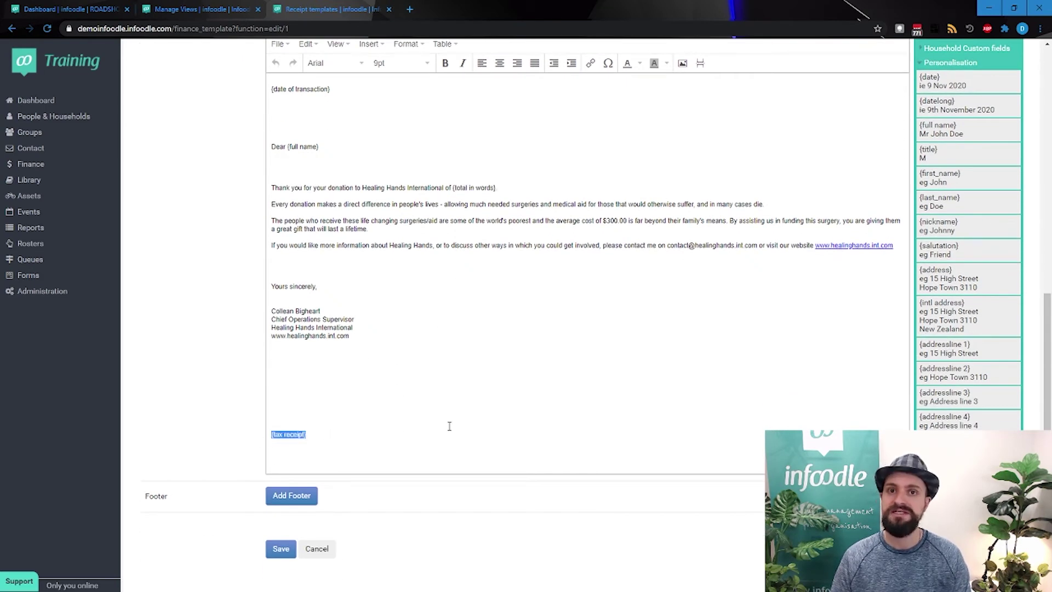
scroll(446, 399, up, 1)
click(371, 485)
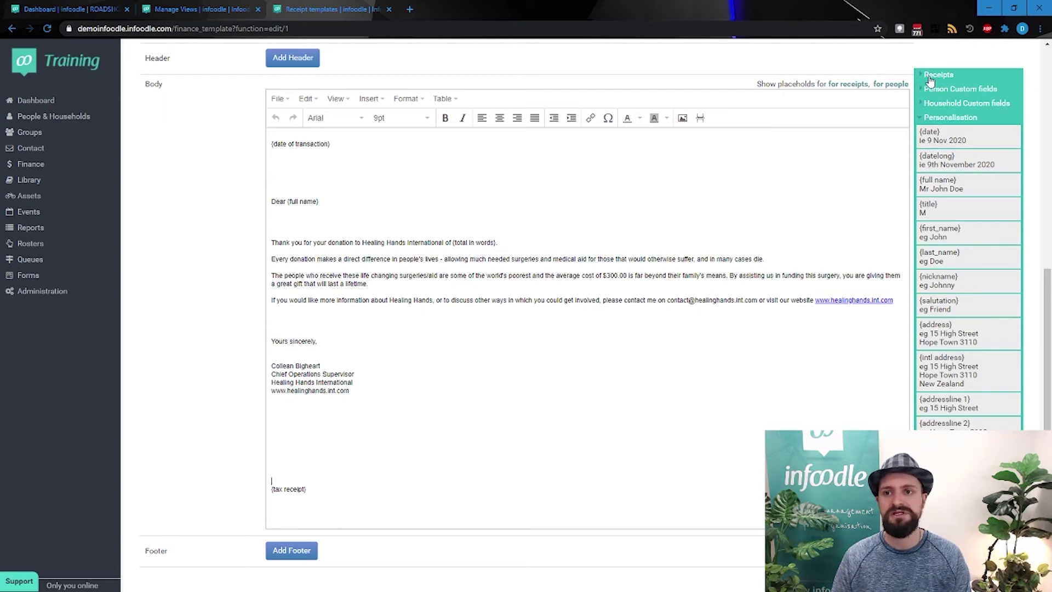
Step: Show the receipt placeholders available to the template and review them alongside the tax receipt placeholder below the signature
click(969, 79)
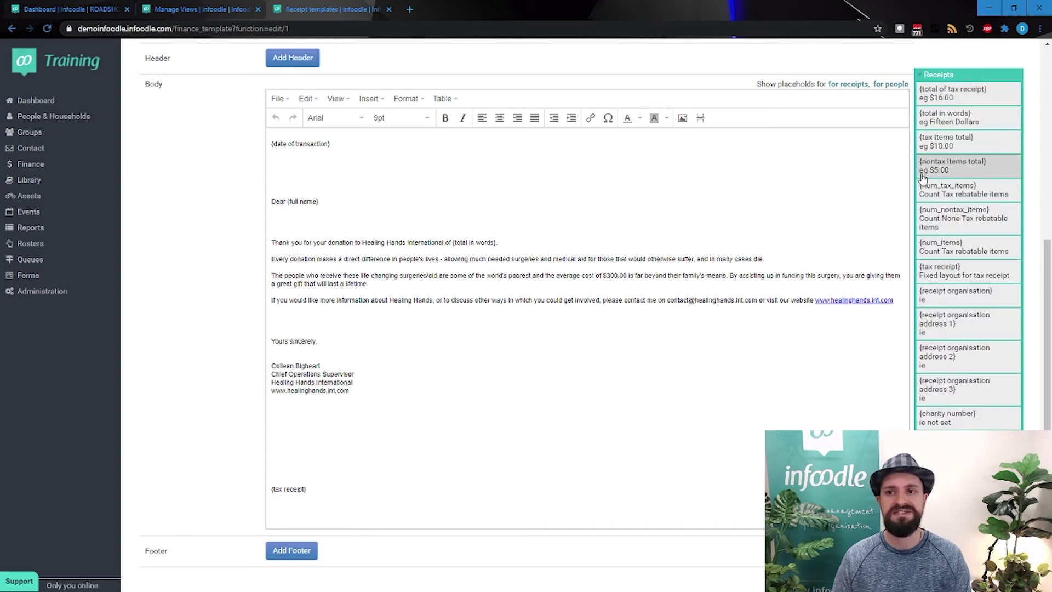
click(953, 75)
scroll(652, 305, up, 3)
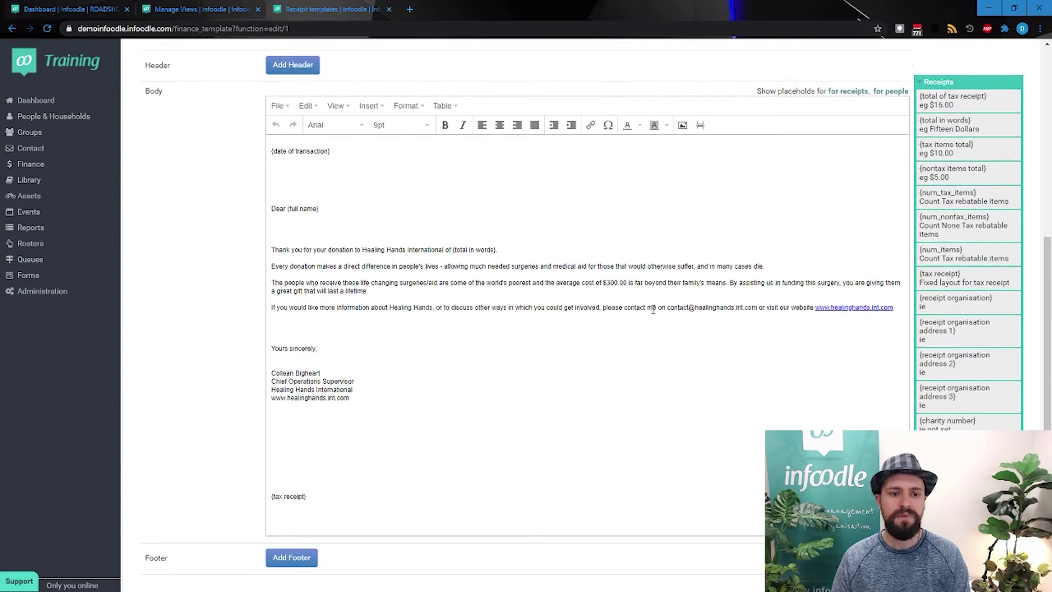
scroll(547, 384, down, 2)
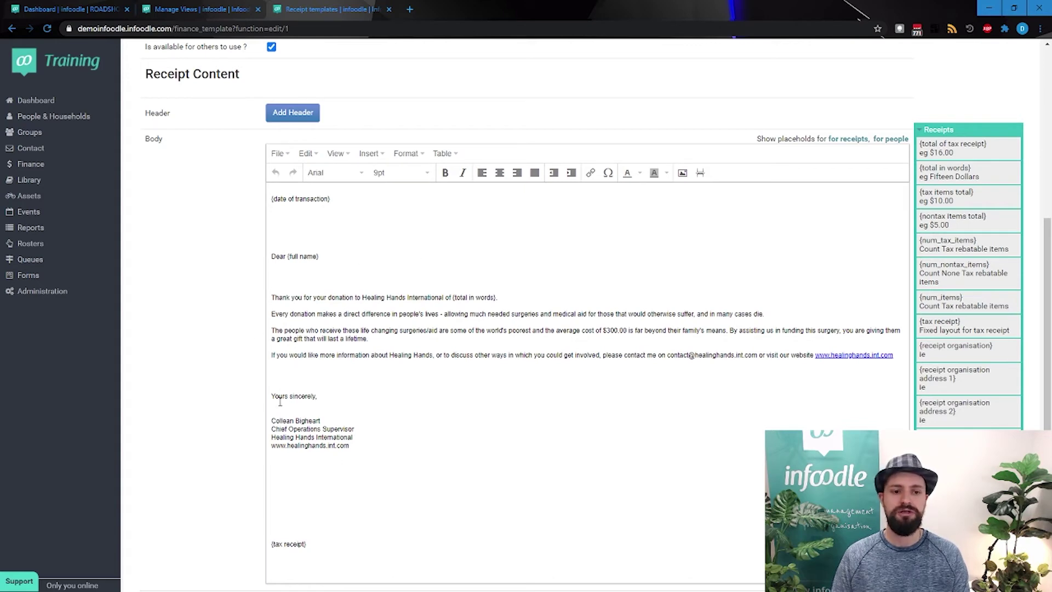
scroll(404, 441, down, 3)
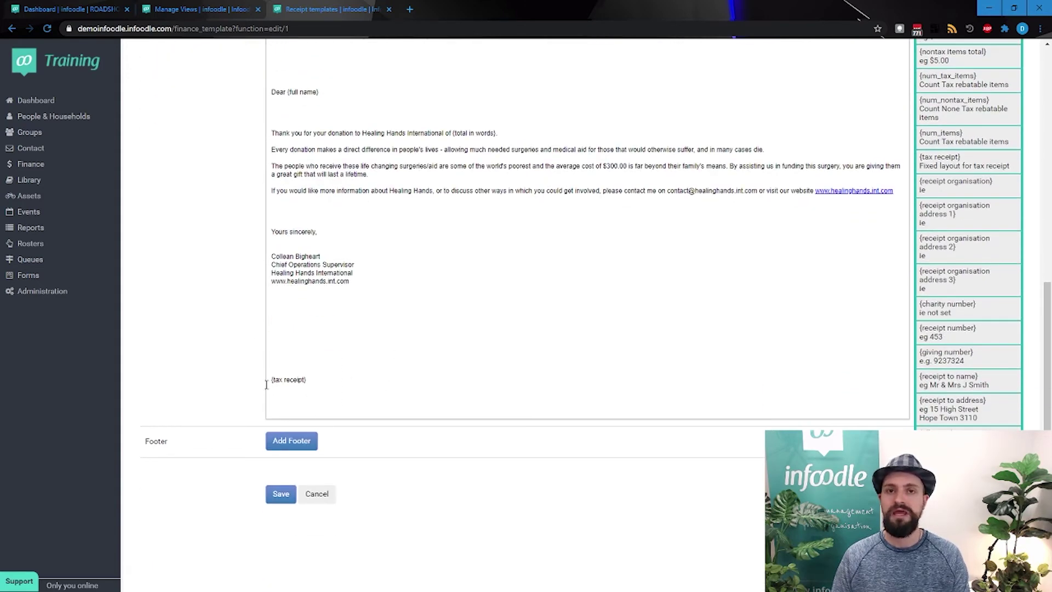
drag(307, 380, 266, 383)
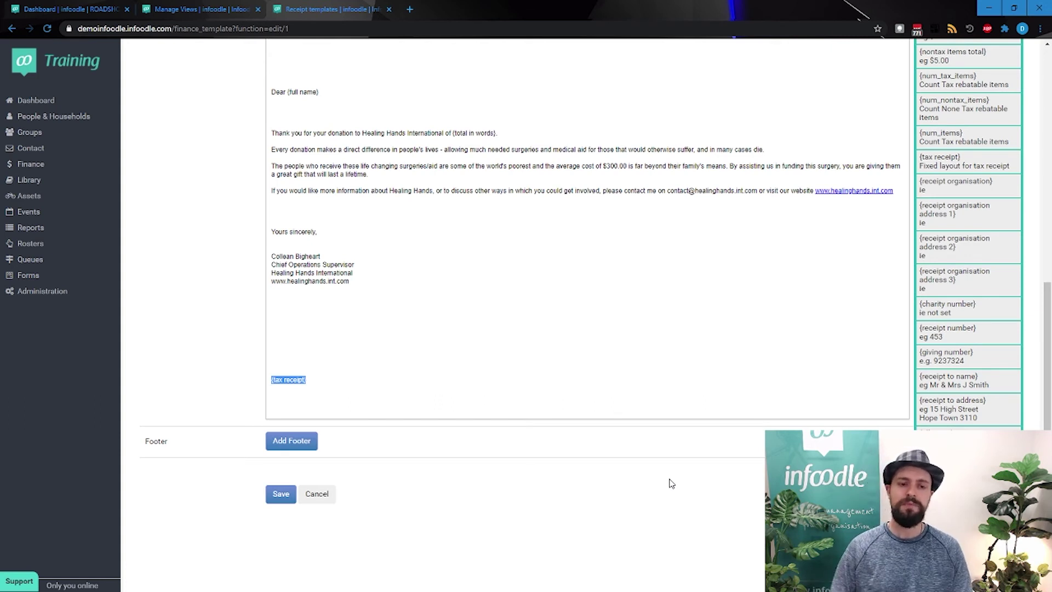
click(587, 390)
Step: Go from the donation receipts list to the reports area and start a new People report
scroll(589, 389, up, 2)
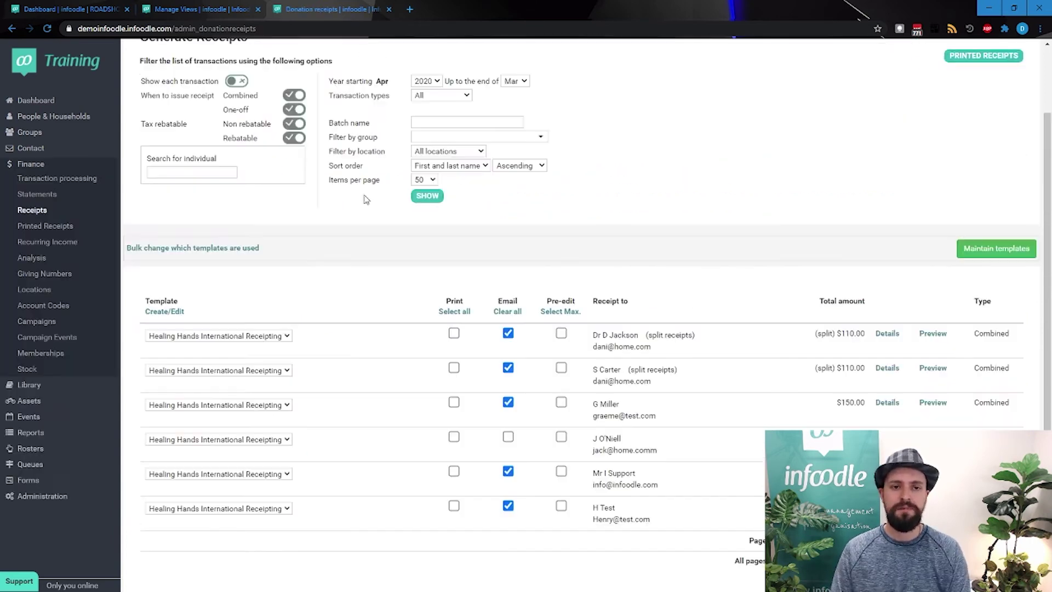
scroll(634, 259, up, 2)
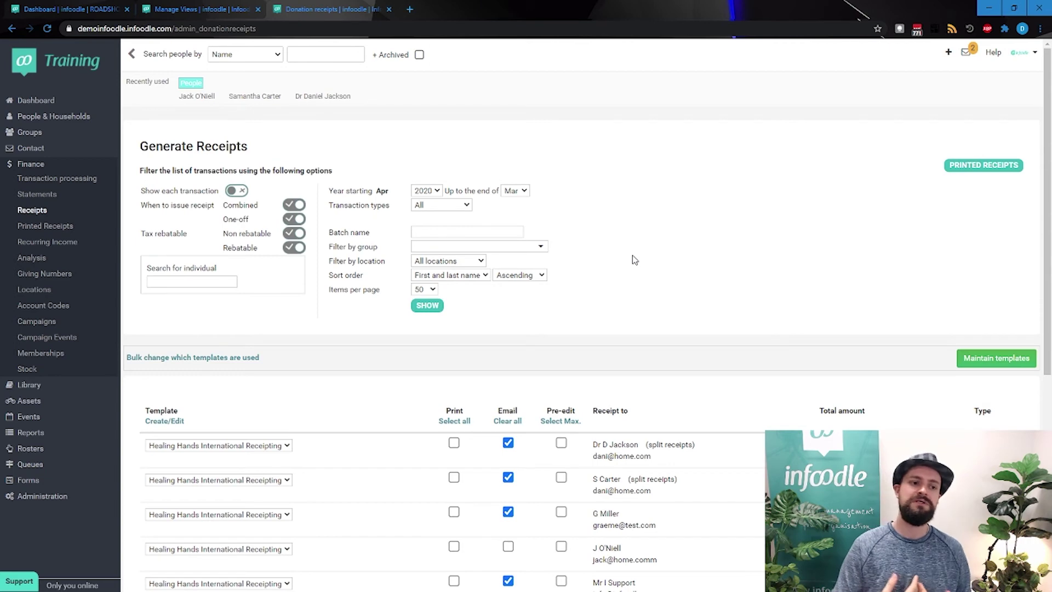
click(29, 434)
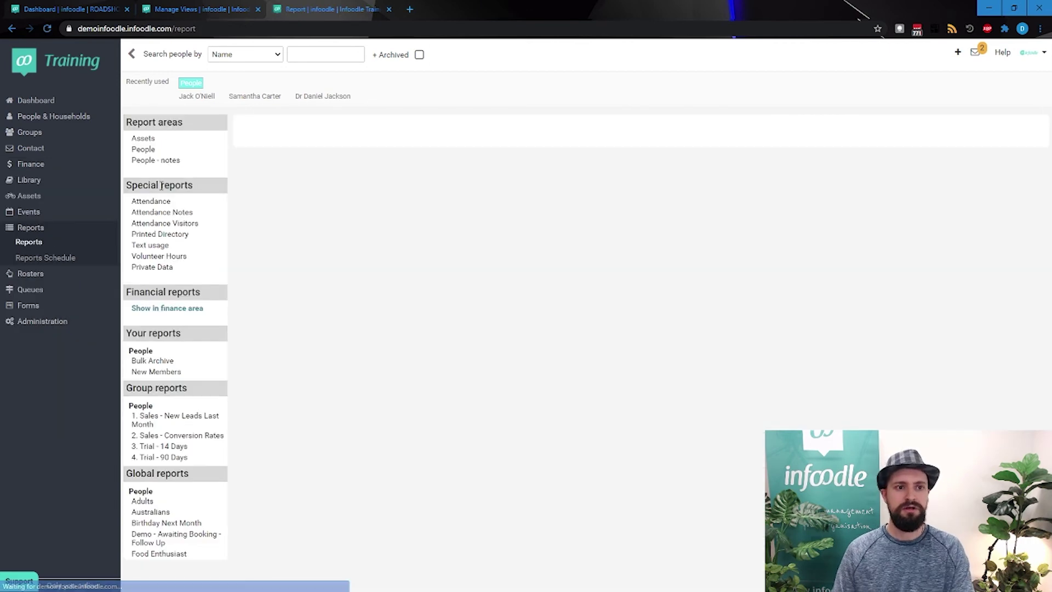
click(141, 151)
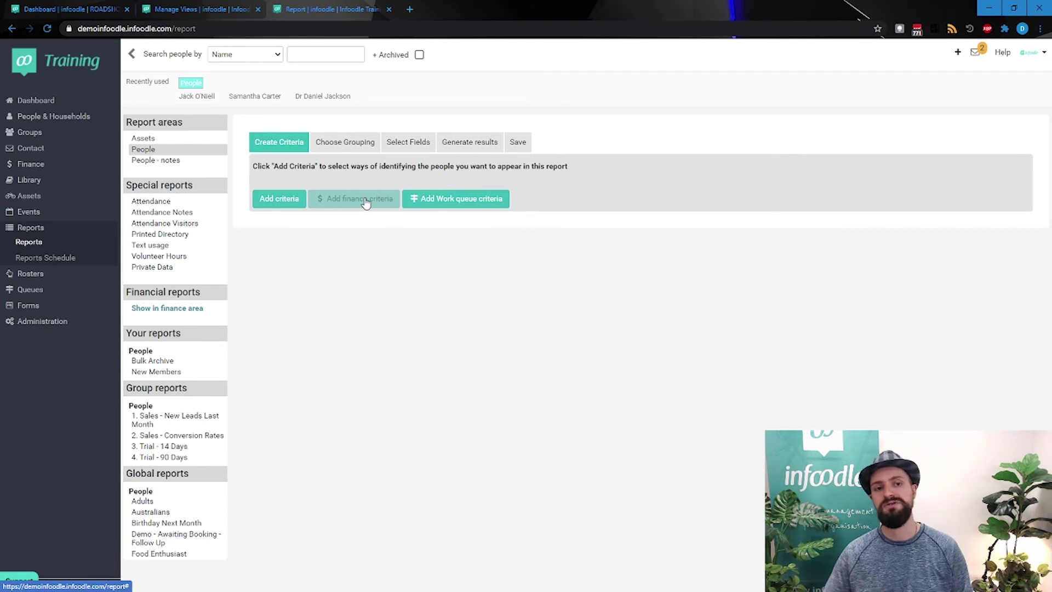
Step: Add a report criterion that selects people whose group is in Event Group
click(279, 198)
click(299, 195)
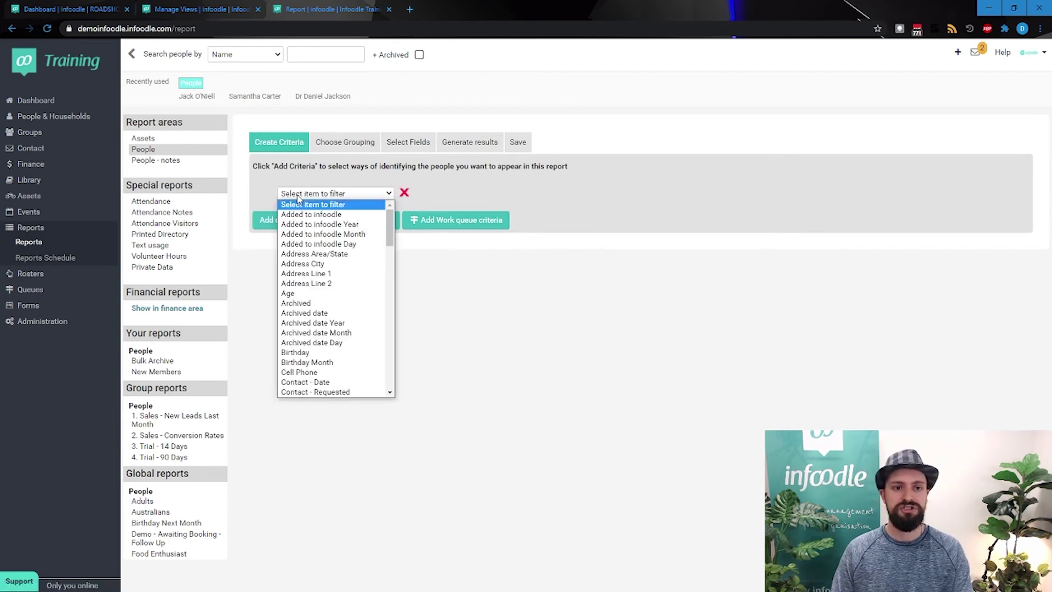
text(group)
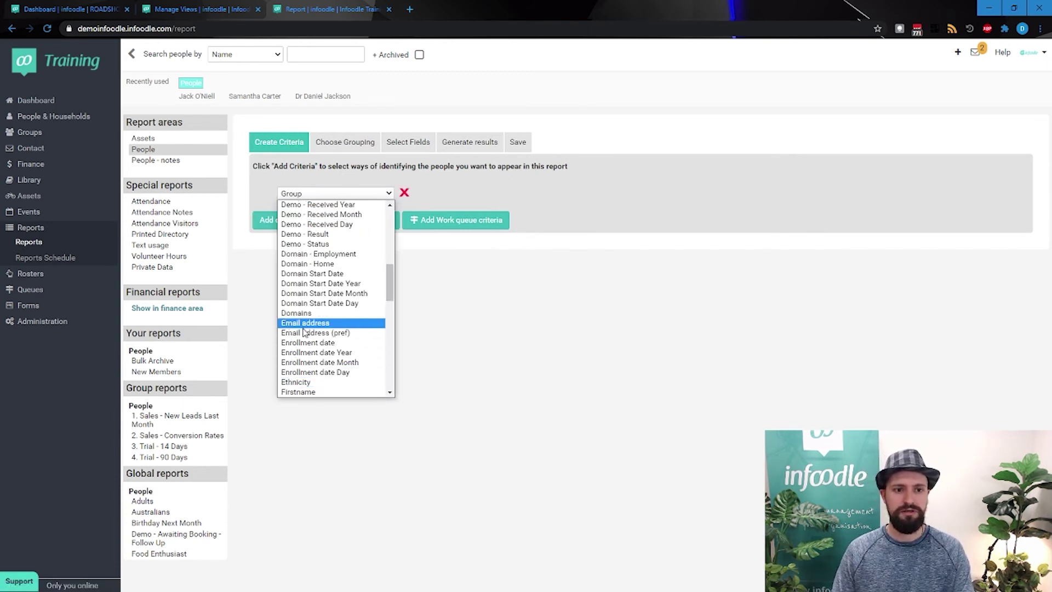
scroll(299, 383, down, 1)
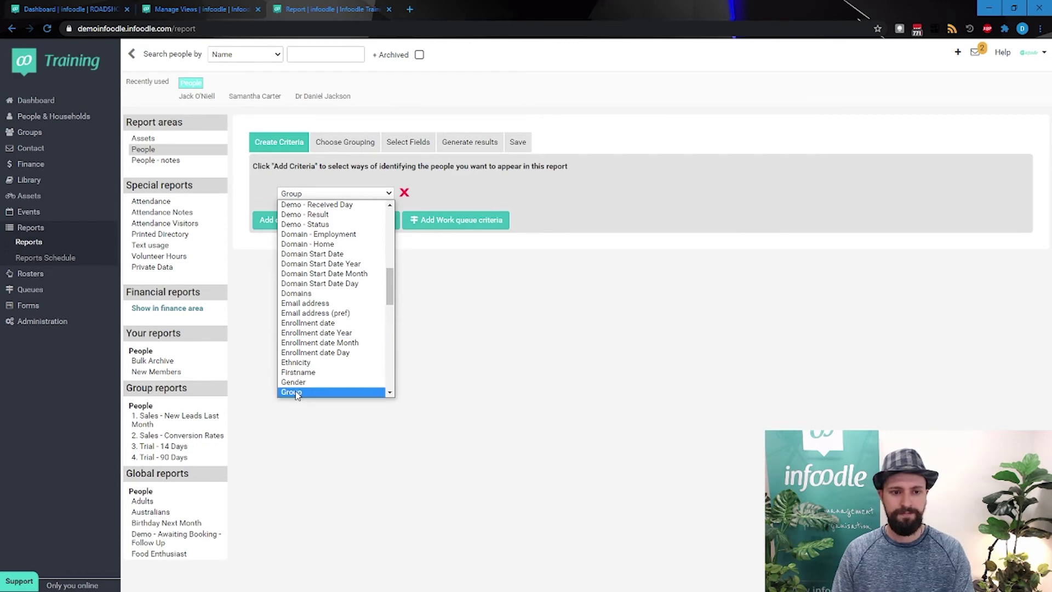
click(296, 392)
click(445, 198)
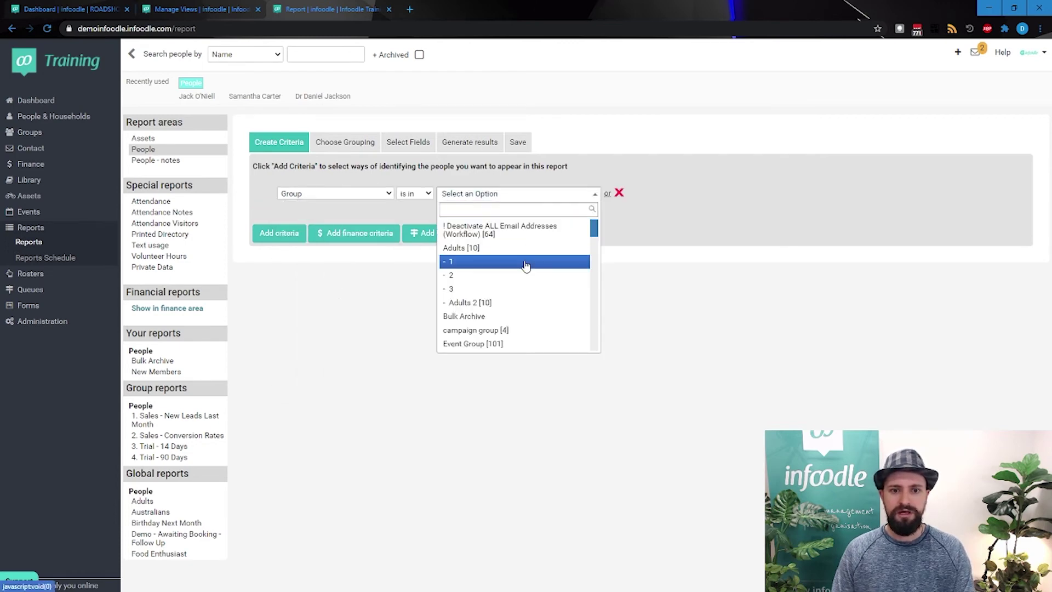
scroll(526, 266, down, 1)
click(509, 295)
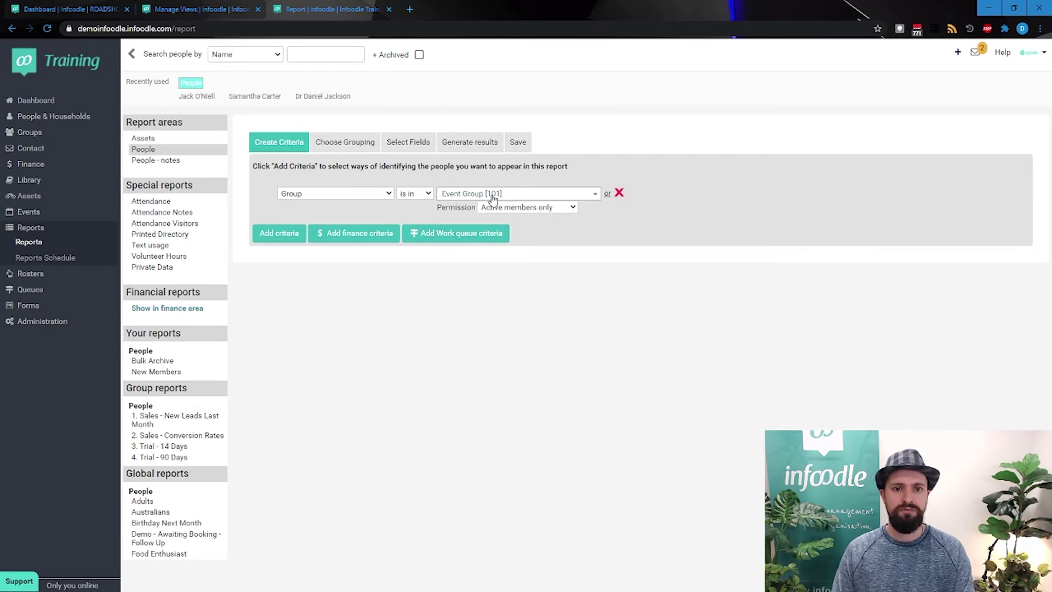
Step: Generate the people report results on screen and check the total number of records found
click(470, 144)
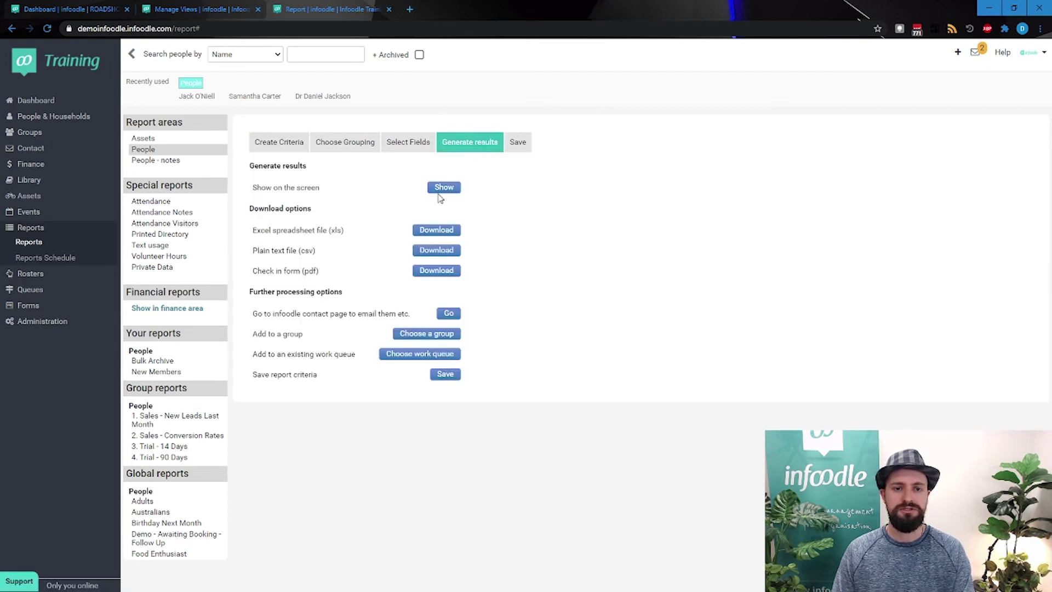
click(441, 190)
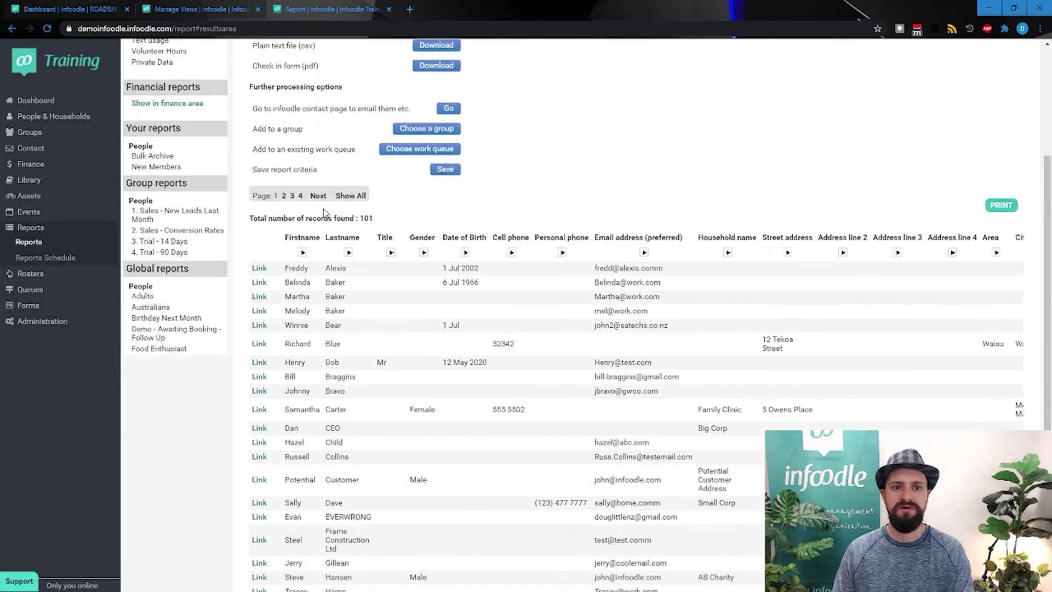
drag(313, 218, 410, 223)
scroll(370, 438, up, 4)
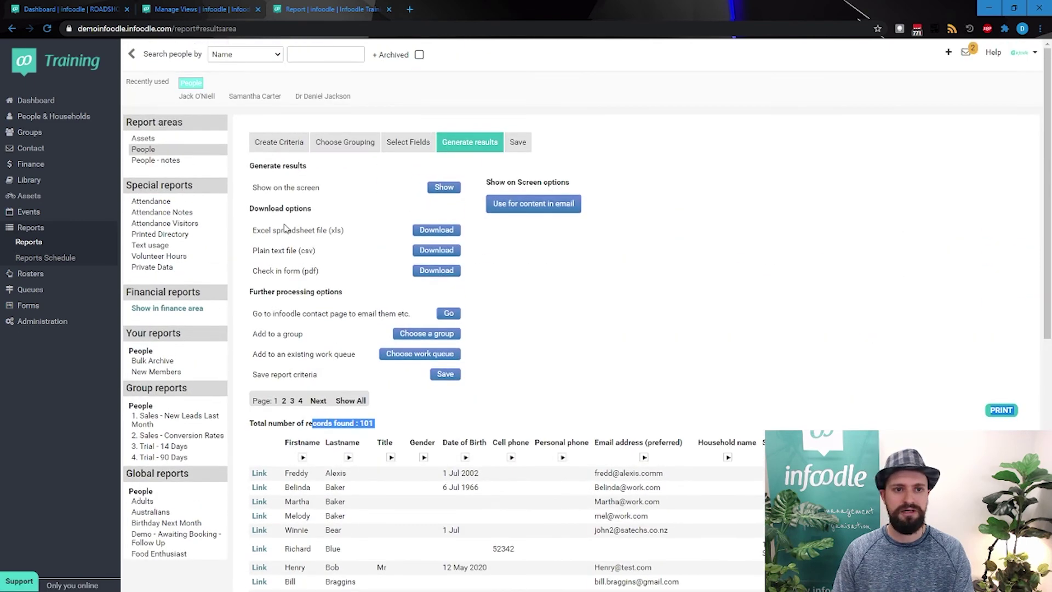
Step: Add a finance criterion to the report that limits people to a total amount greater than $4.99
click(278, 140)
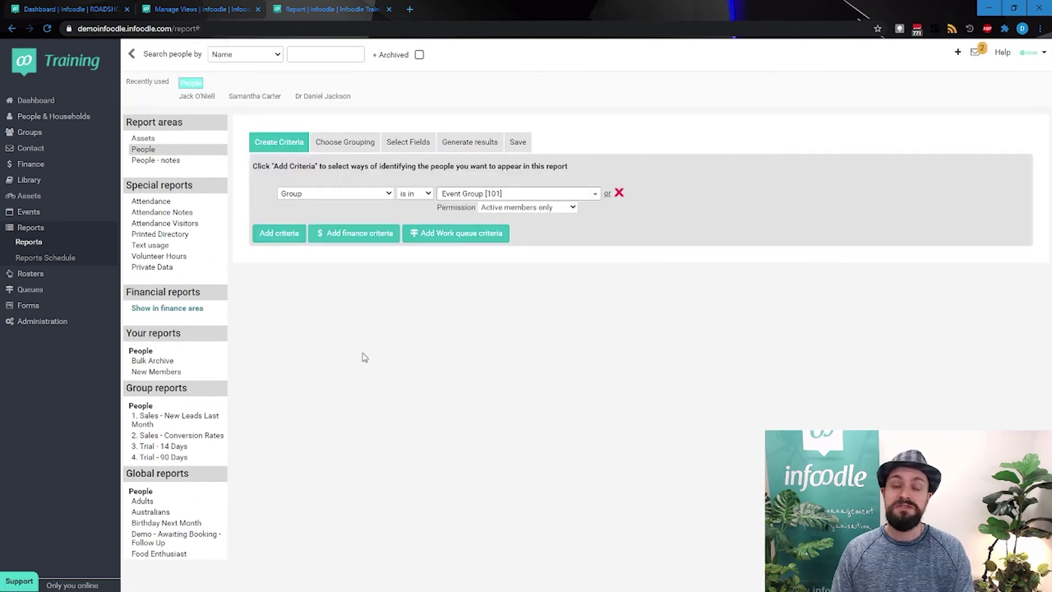
click(352, 234)
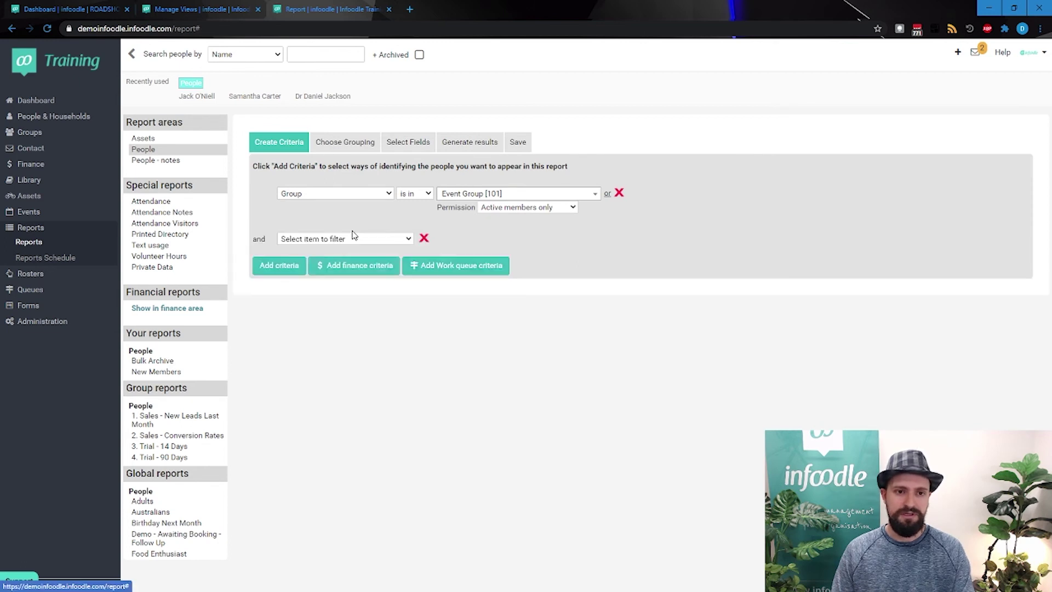
click(356, 240)
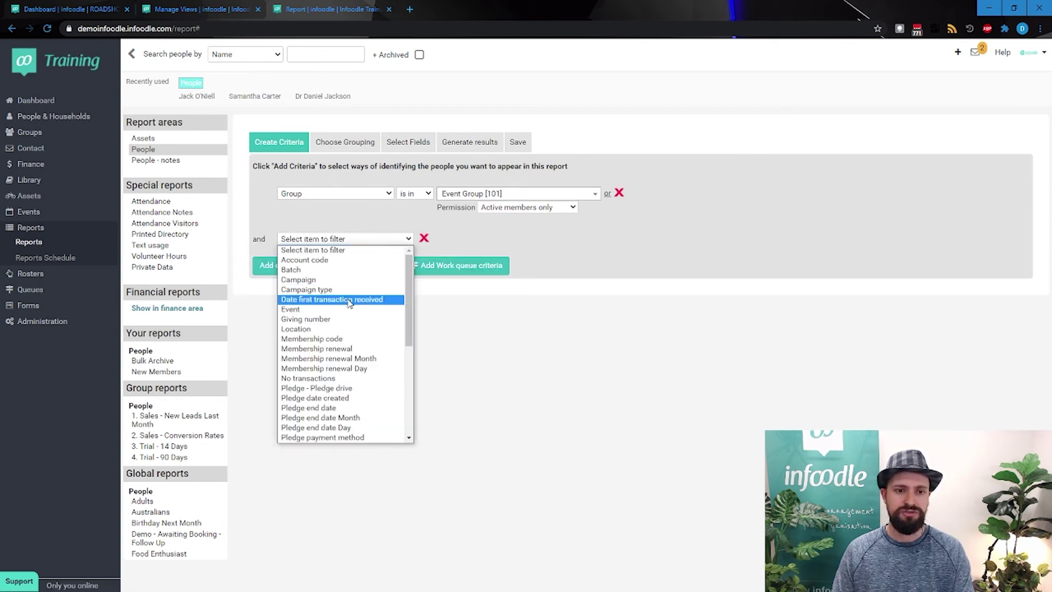
scroll(341, 329, down, 3)
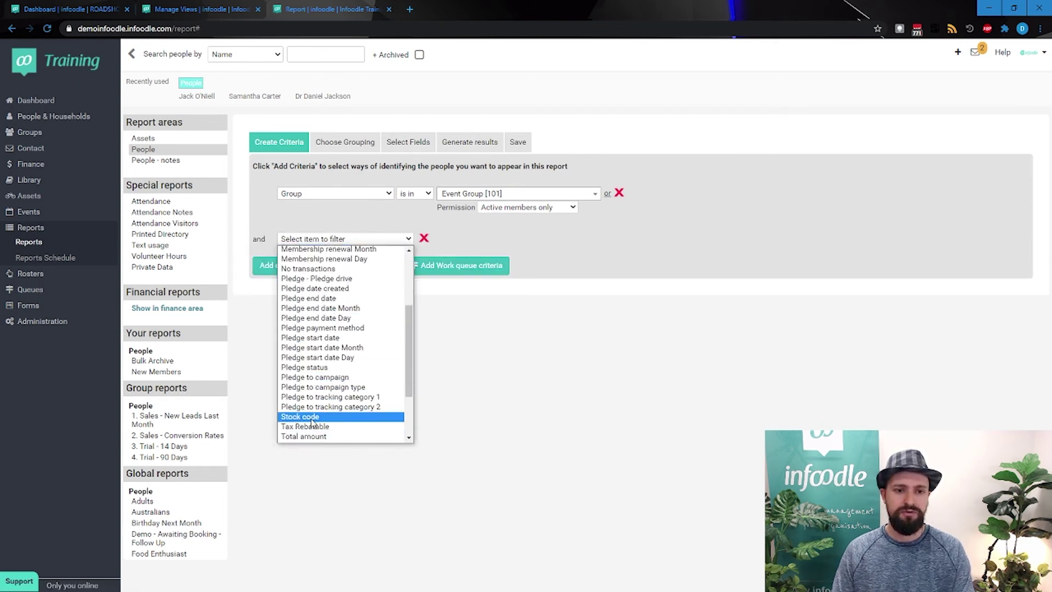
scroll(311, 433, down, 3)
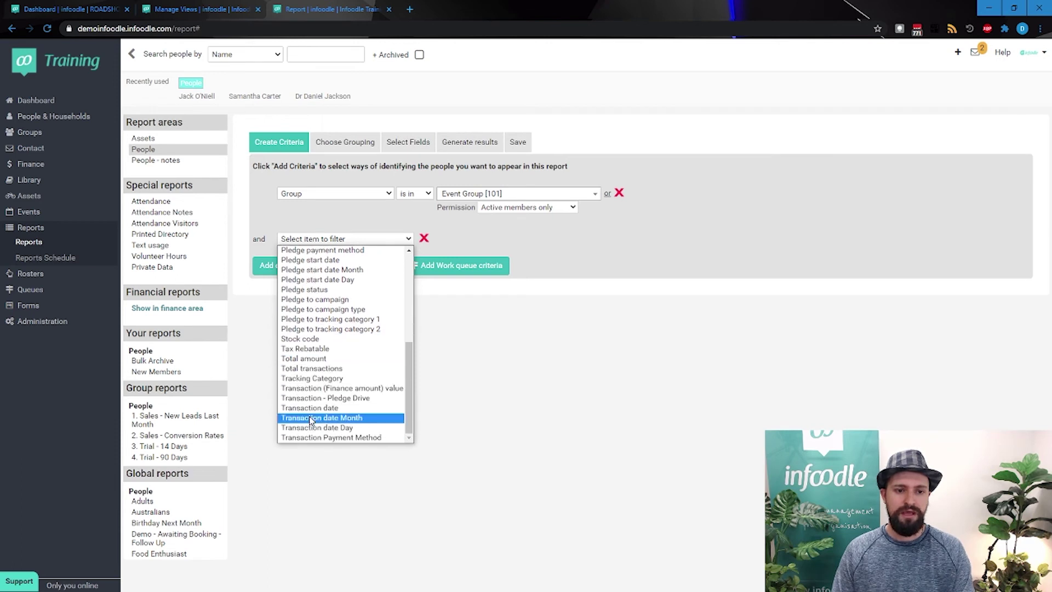
click(315, 358)
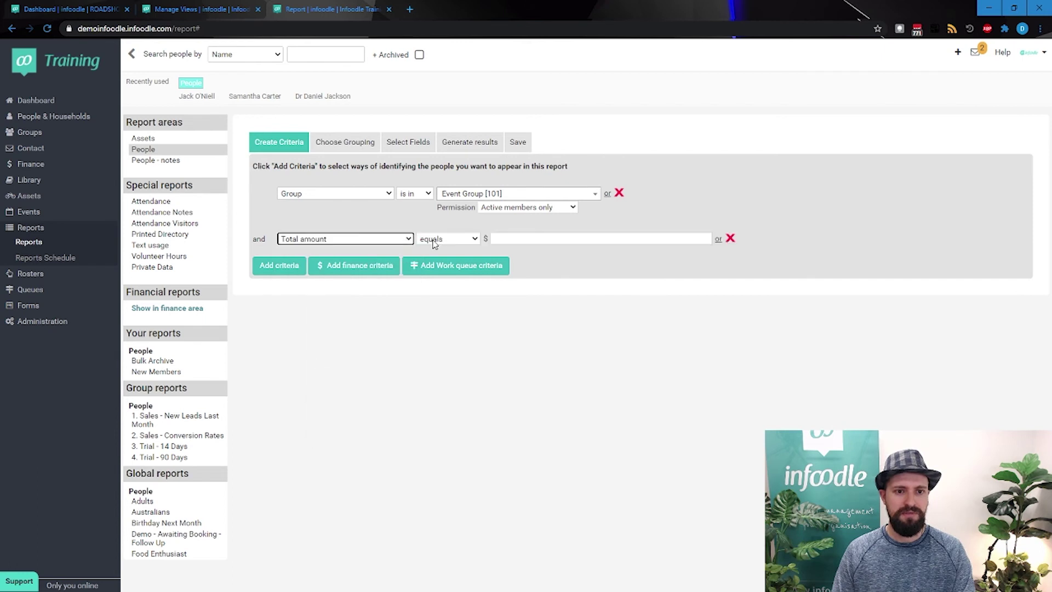
click(433, 241)
click(430, 268)
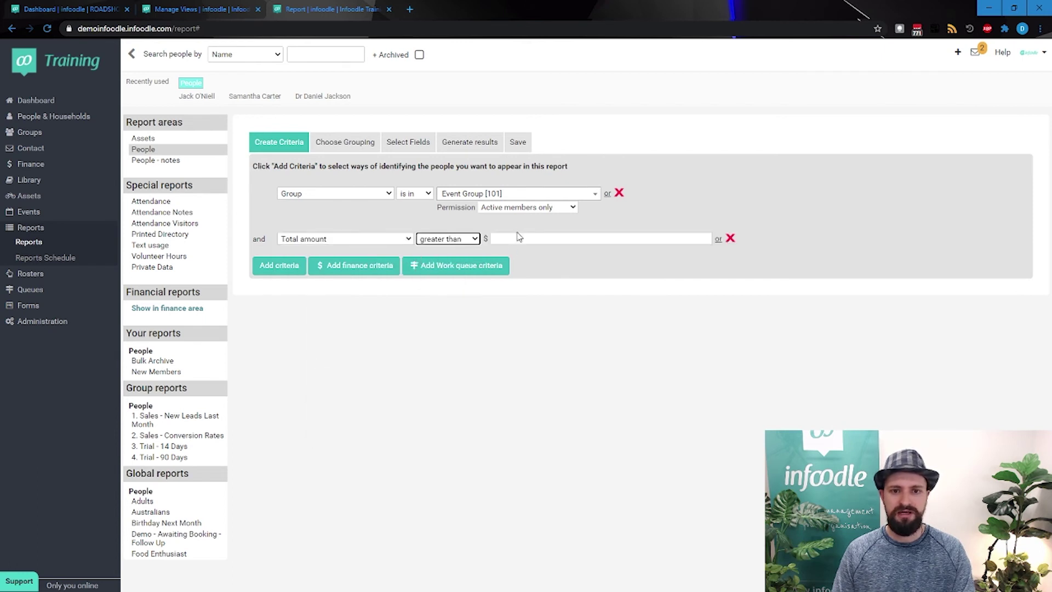
click(516, 238)
text(4.99)
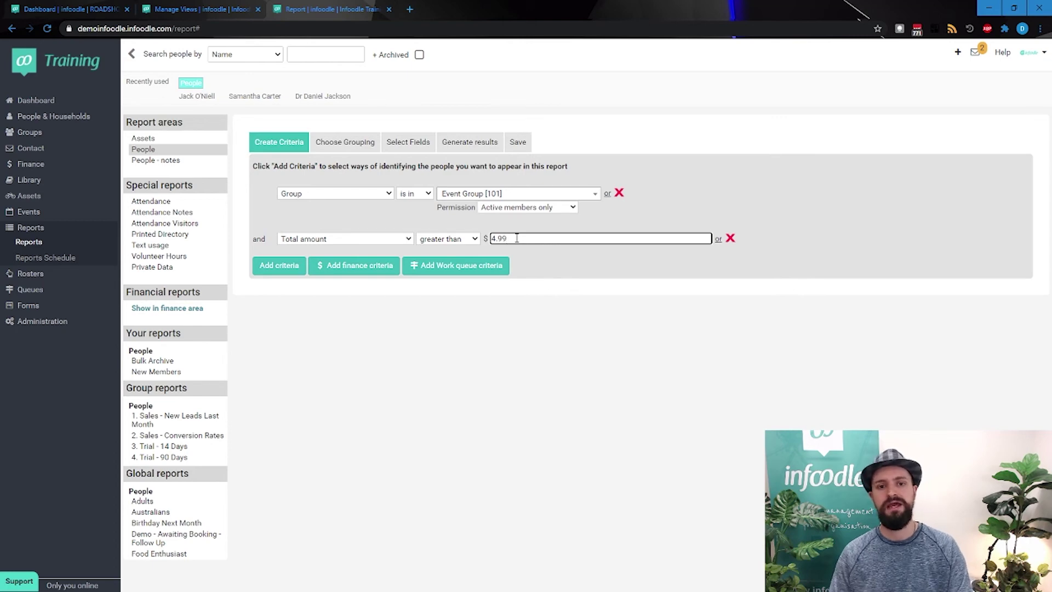
Step: Generate the filtered report results on screen and check the total number of records found
click(463, 144)
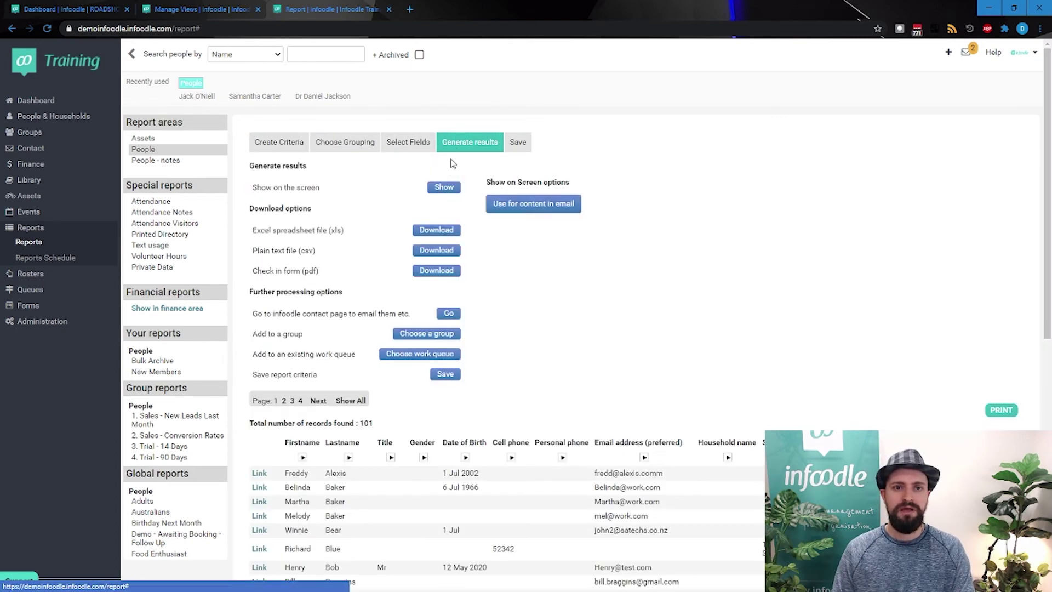
click(445, 187)
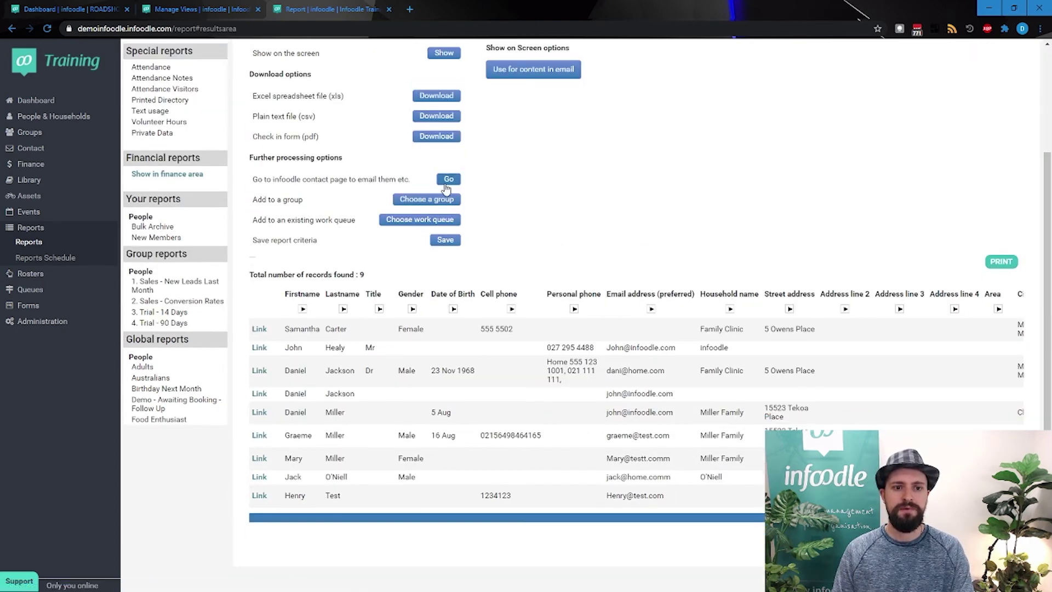
scroll(378, 252, up, 1)
drag(346, 289, 381, 293)
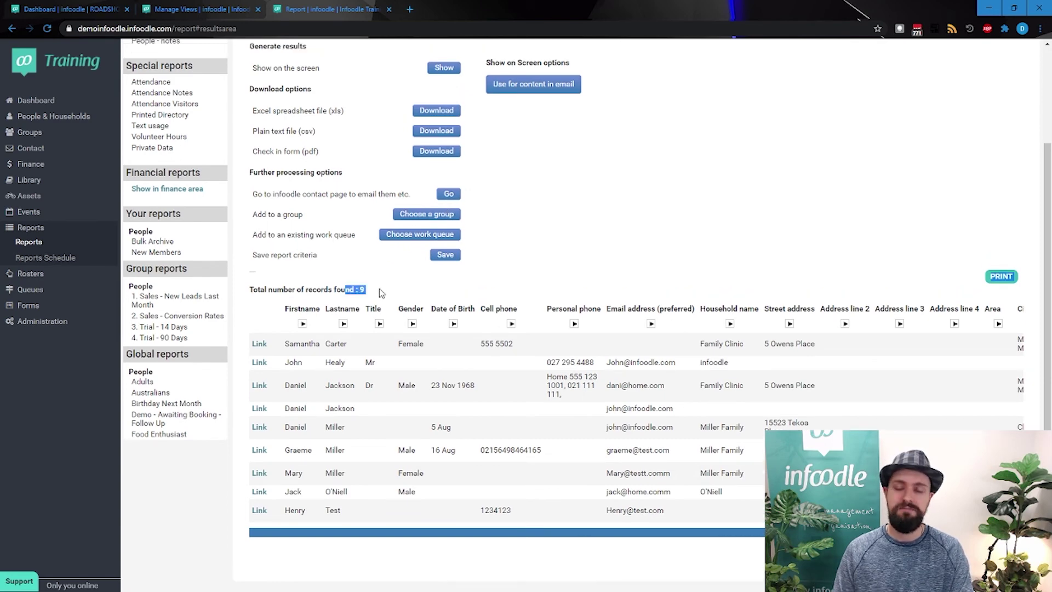
click(380, 293)
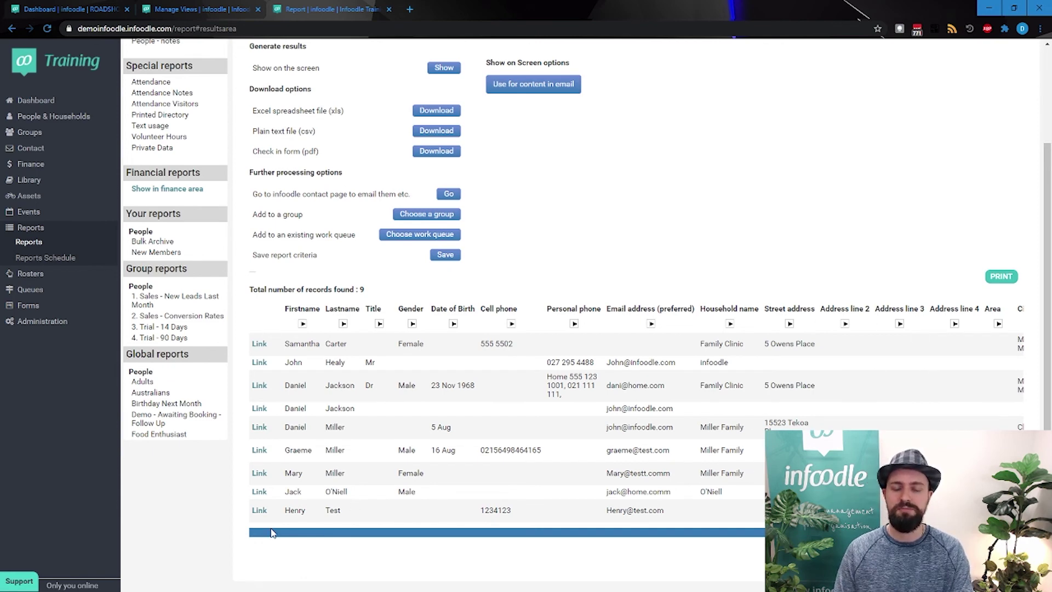
Step: Clear all the report's selected fields and include only the finance field Total Amount by criteria
scroll(555, 505, up, 3)
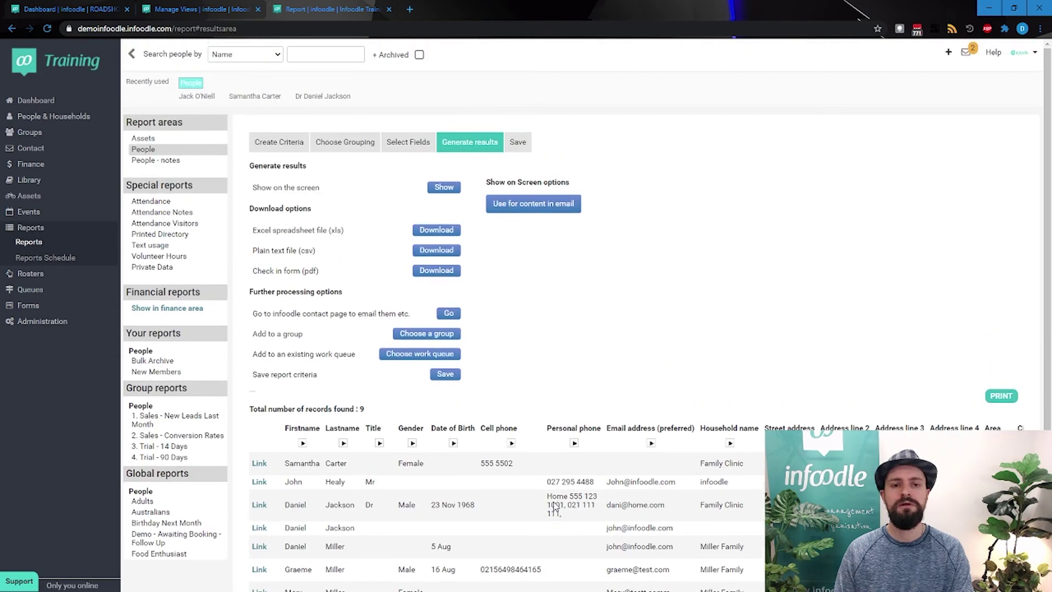
click(420, 148)
click(379, 187)
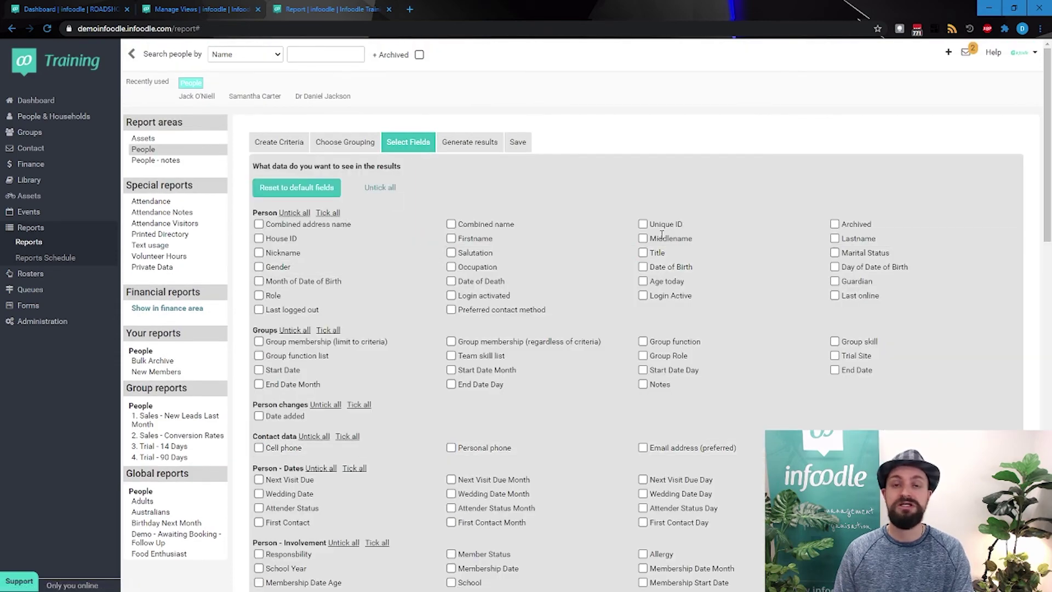
scroll(662, 235, down, 5)
scroll(662, 234, down, 15)
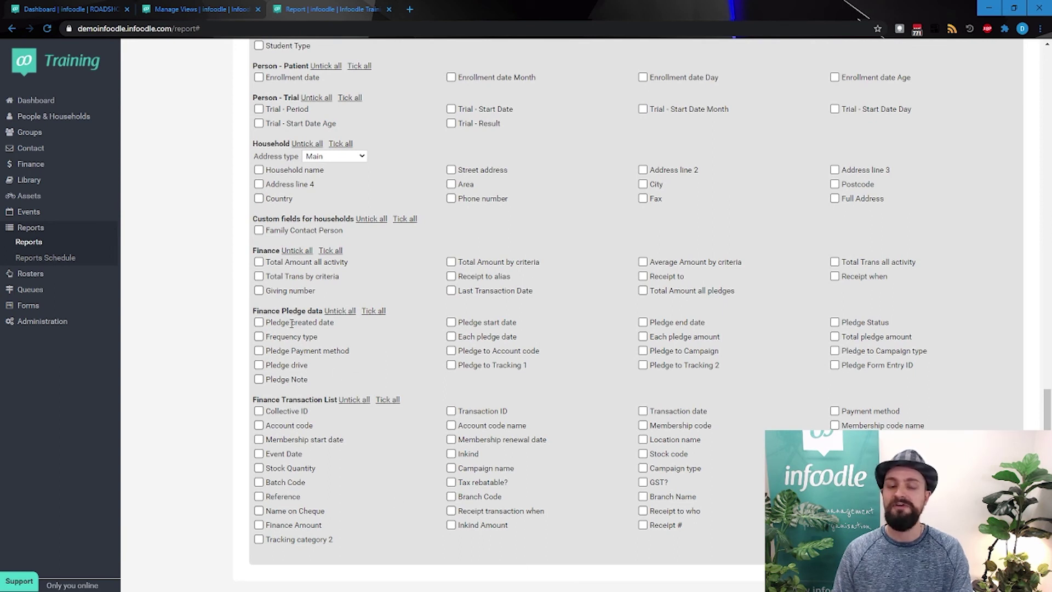
click(259, 262)
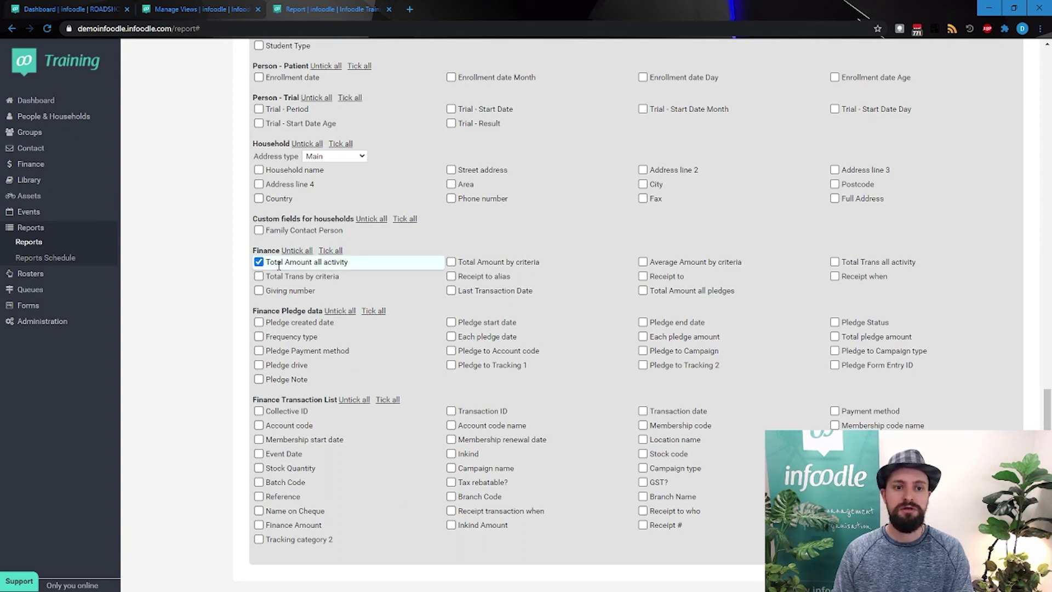
click(451, 263)
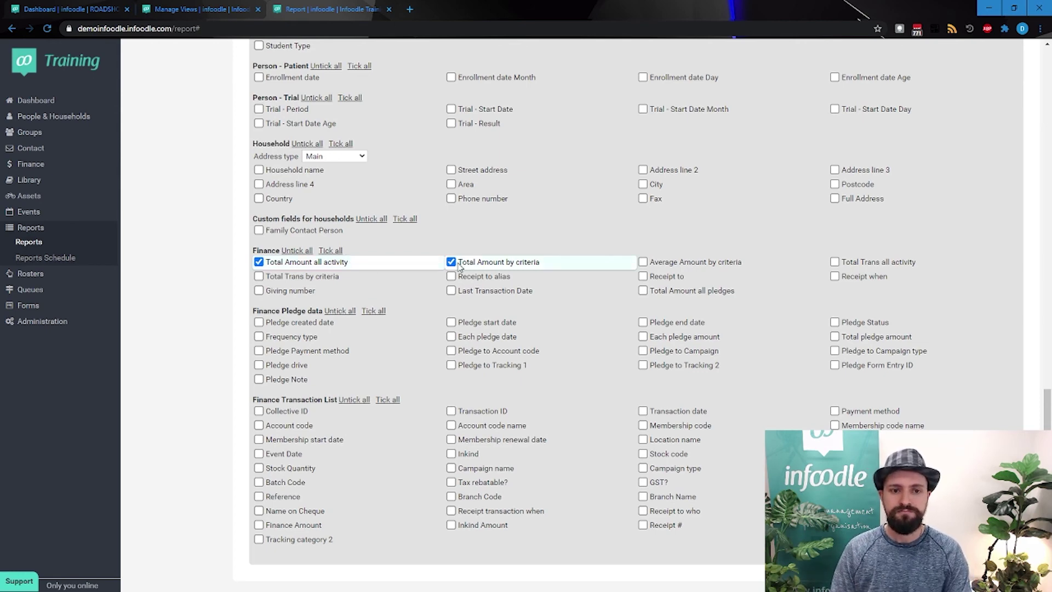
click(260, 263)
Step: Show the report results on screen and review each person's total amount by criteria
scroll(477, 322, up, 20)
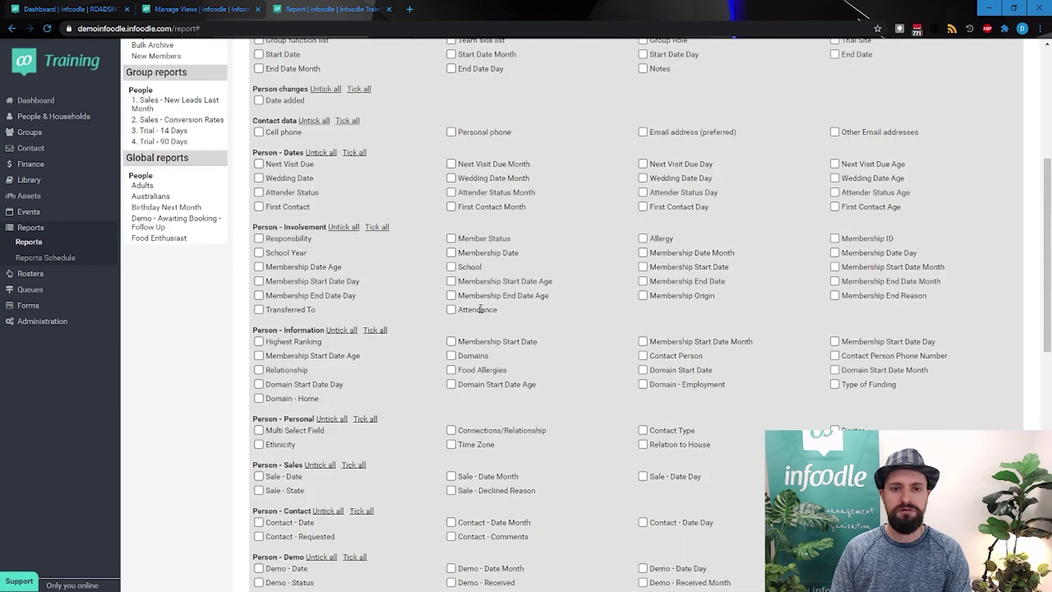
click(472, 143)
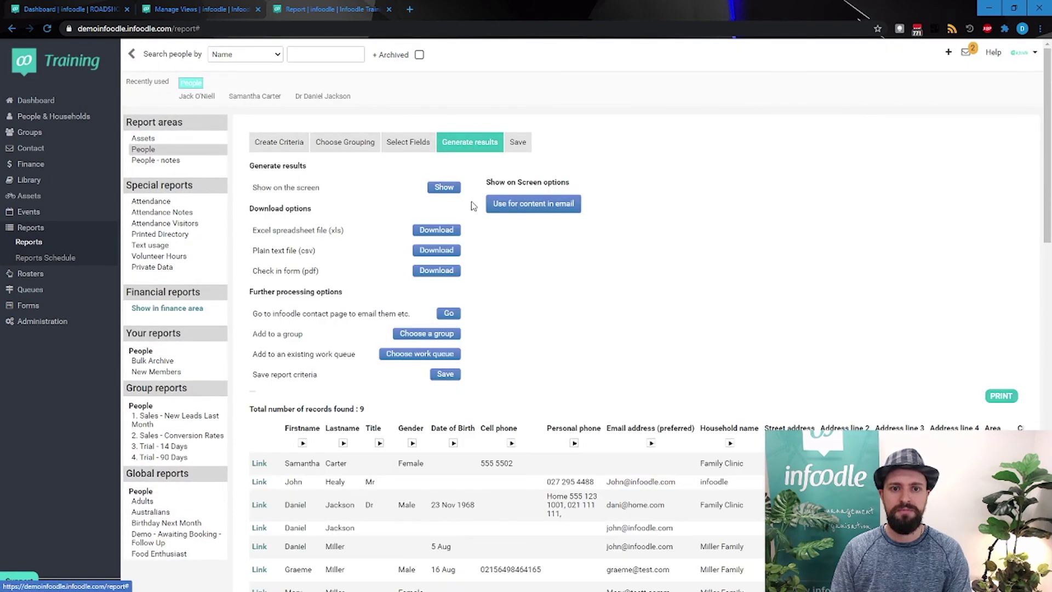
click(445, 187)
scroll(368, 372, up, 1)
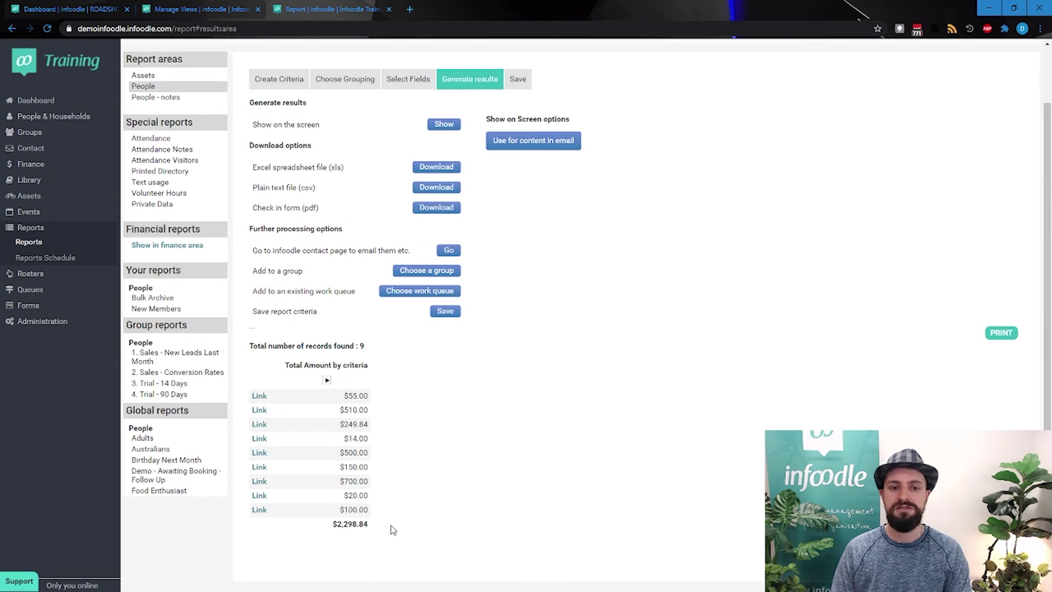
Step: Add the Firstname field to the report and regenerate the results on screen
click(408, 78)
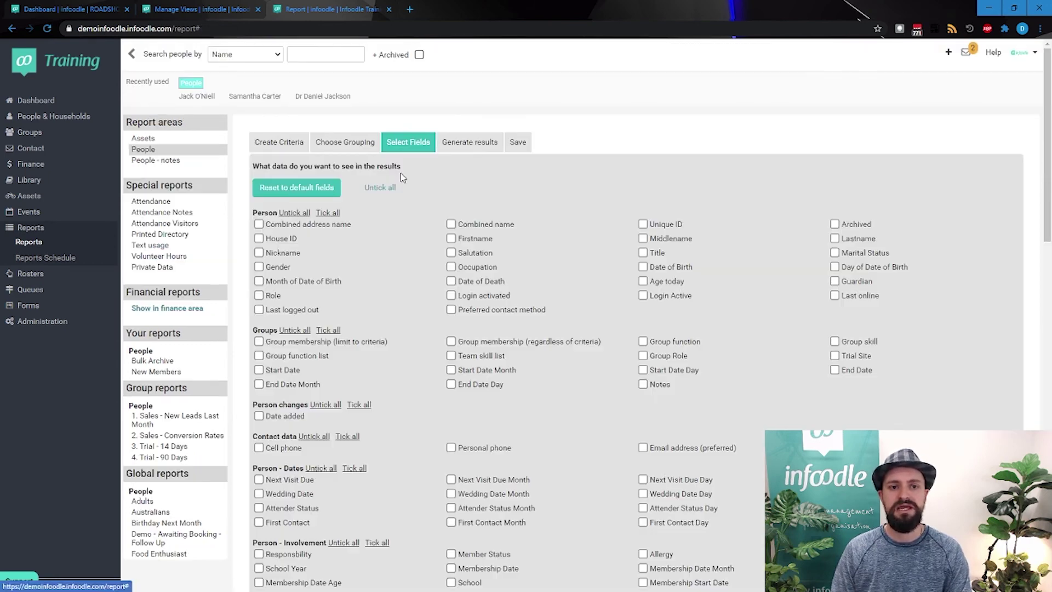
click(451, 239)
click(469, 142)
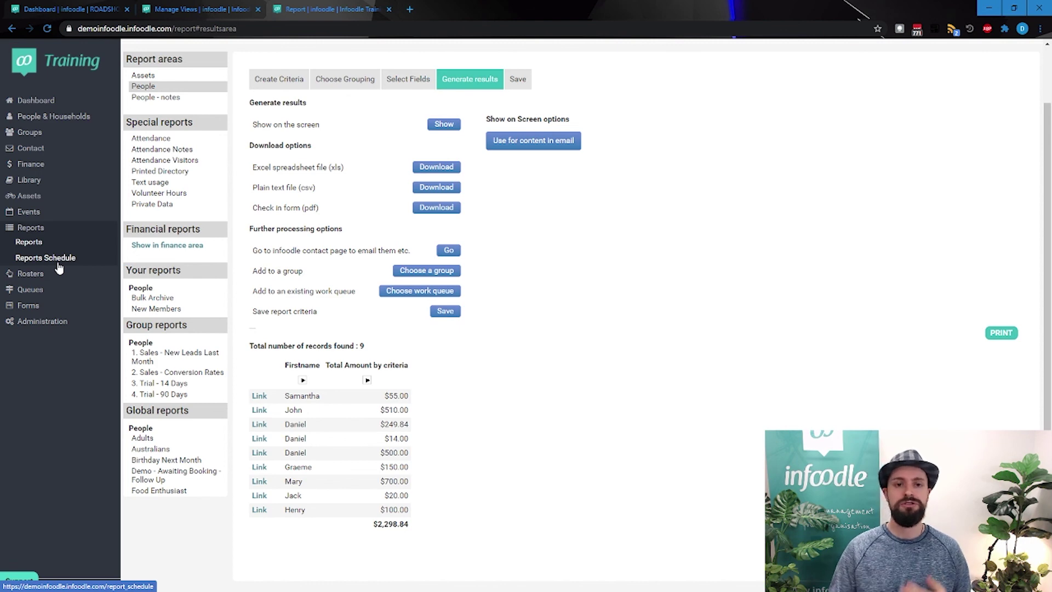
Step: Show the help resources available for the report page
scroll(869, 117, up, 1)
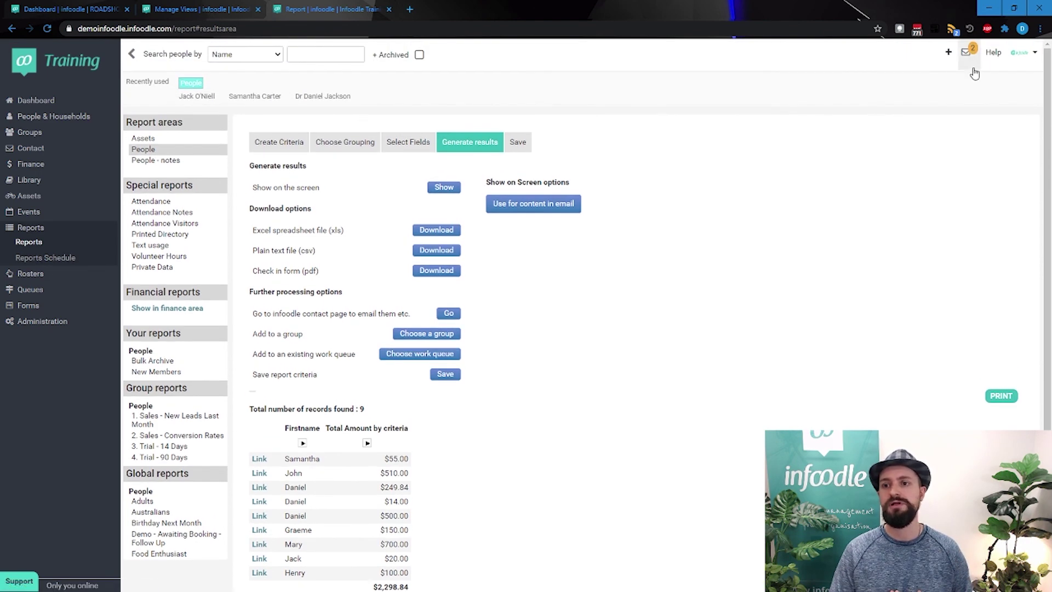
click(994, 55)
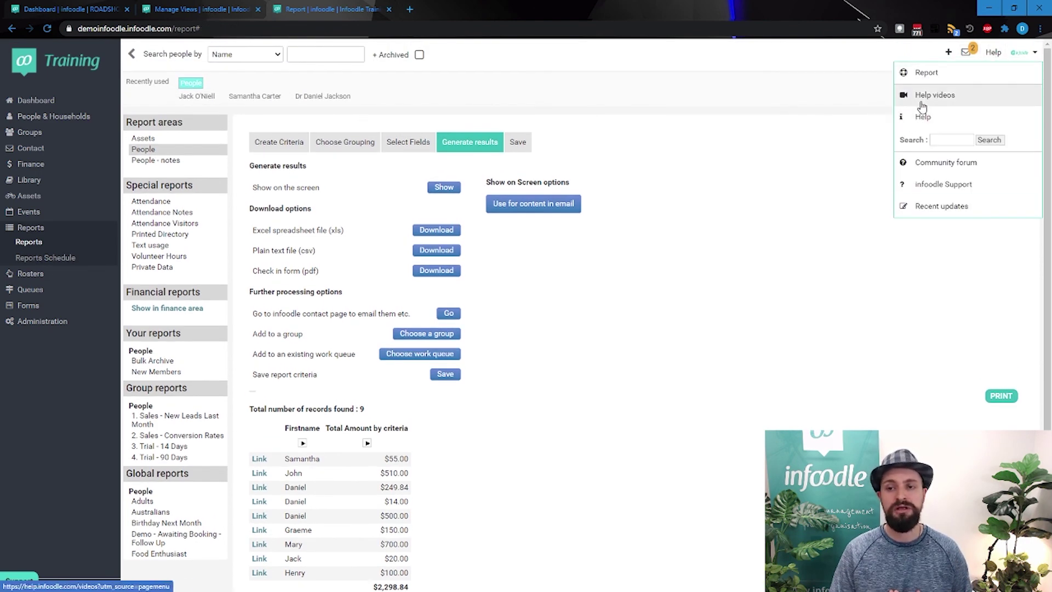